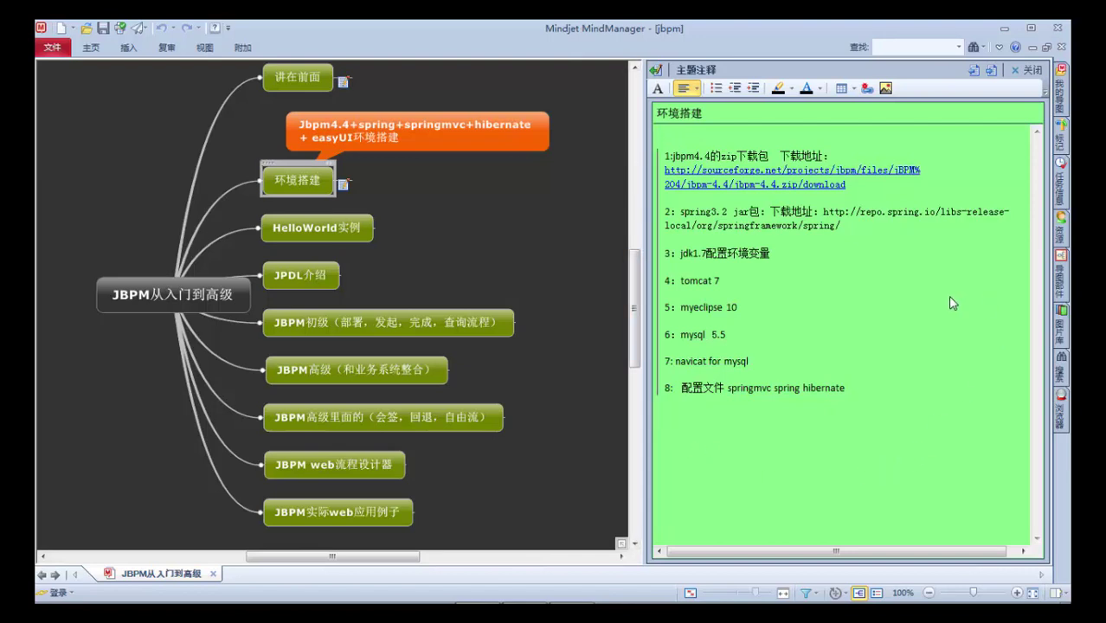
- Switch to MyEclipse and close the Properties view
mouse_move(859, 601)
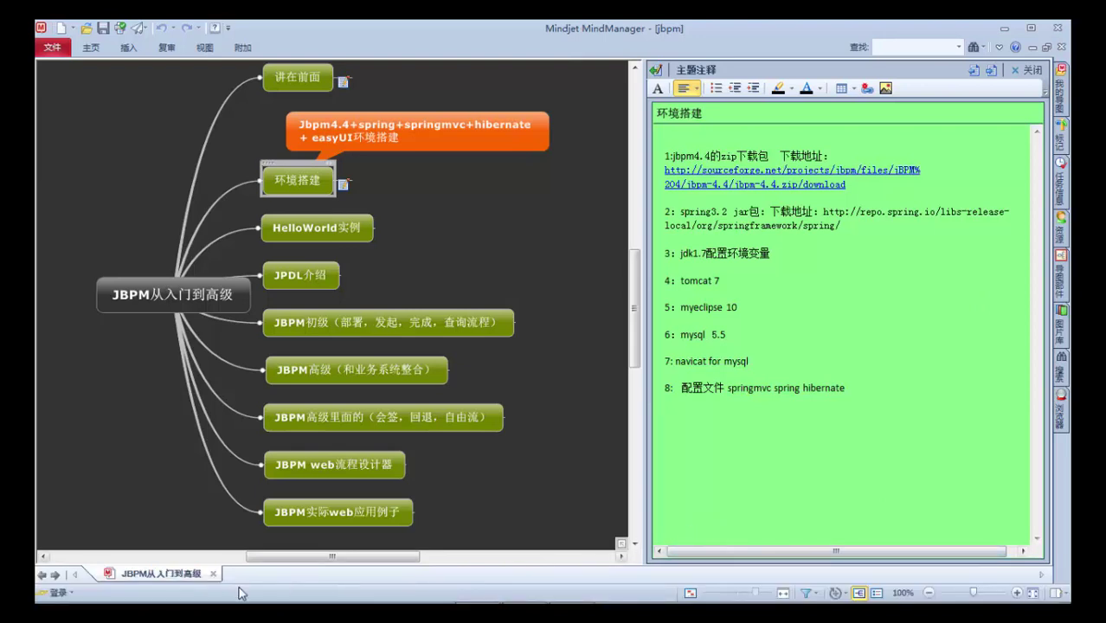
click(292, 590)
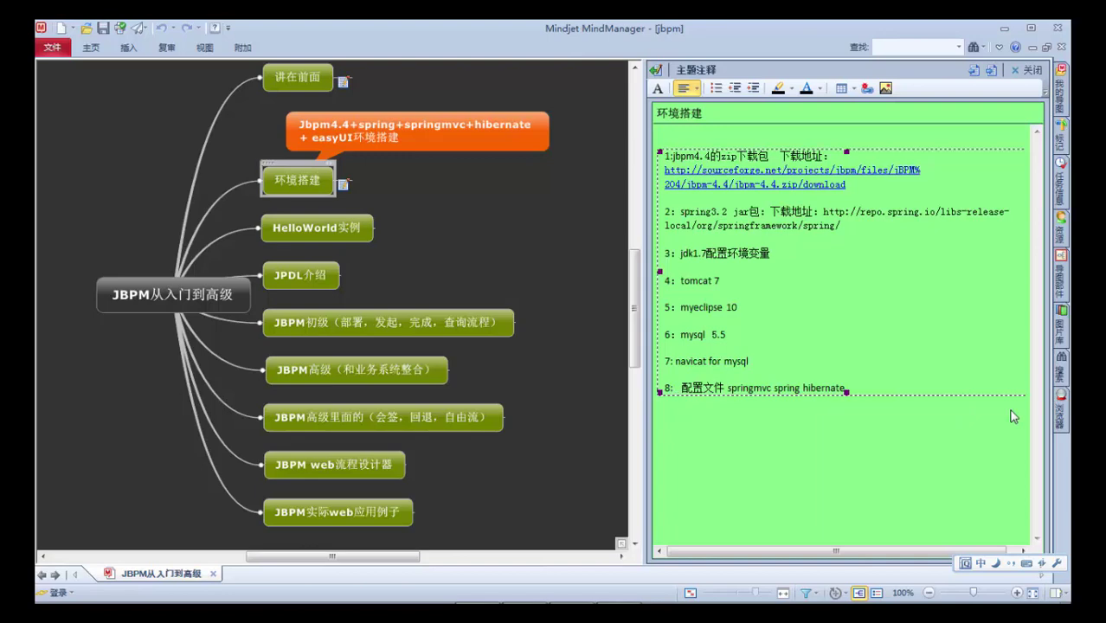
click(619, 589)
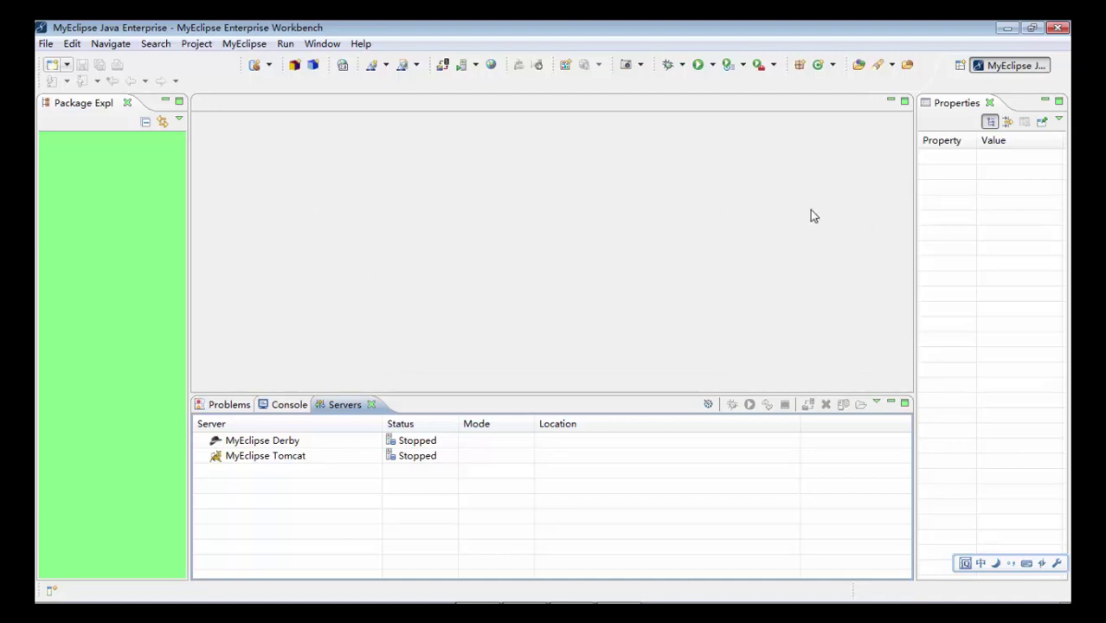
click(990, 103)
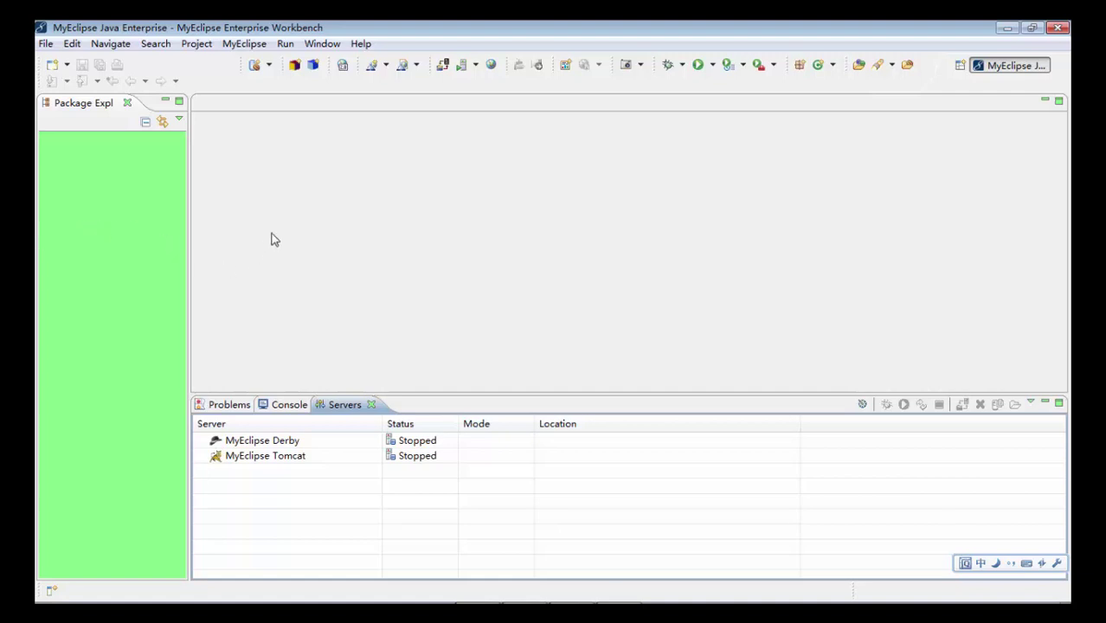
- Open the Installed JREs page in the Java preferences
click(322, 45)
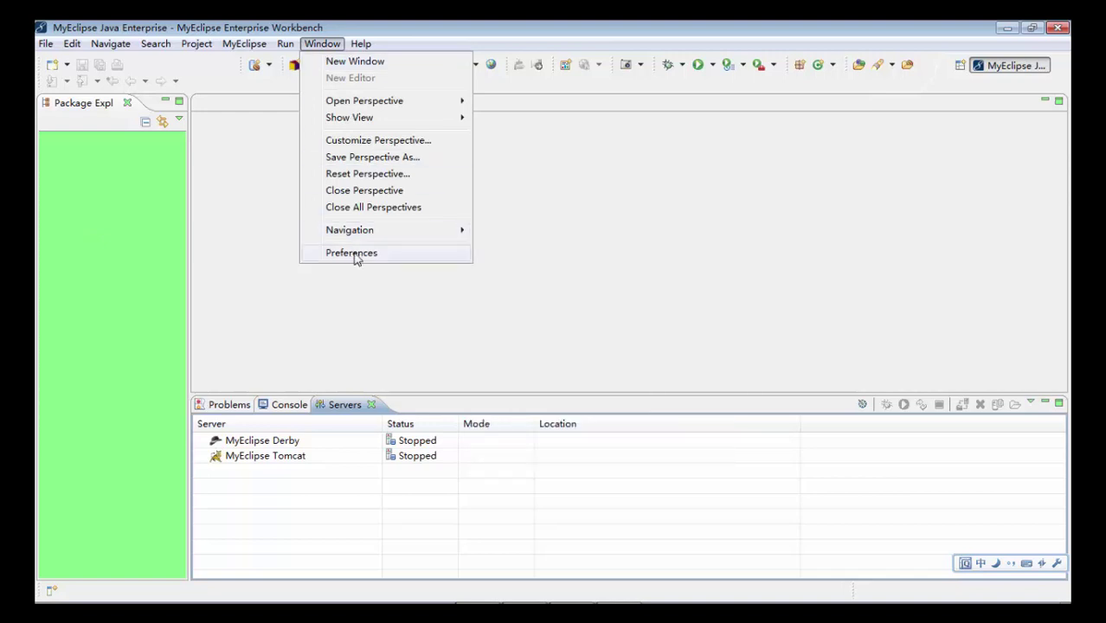
click(355, 254)
click(334, 129)
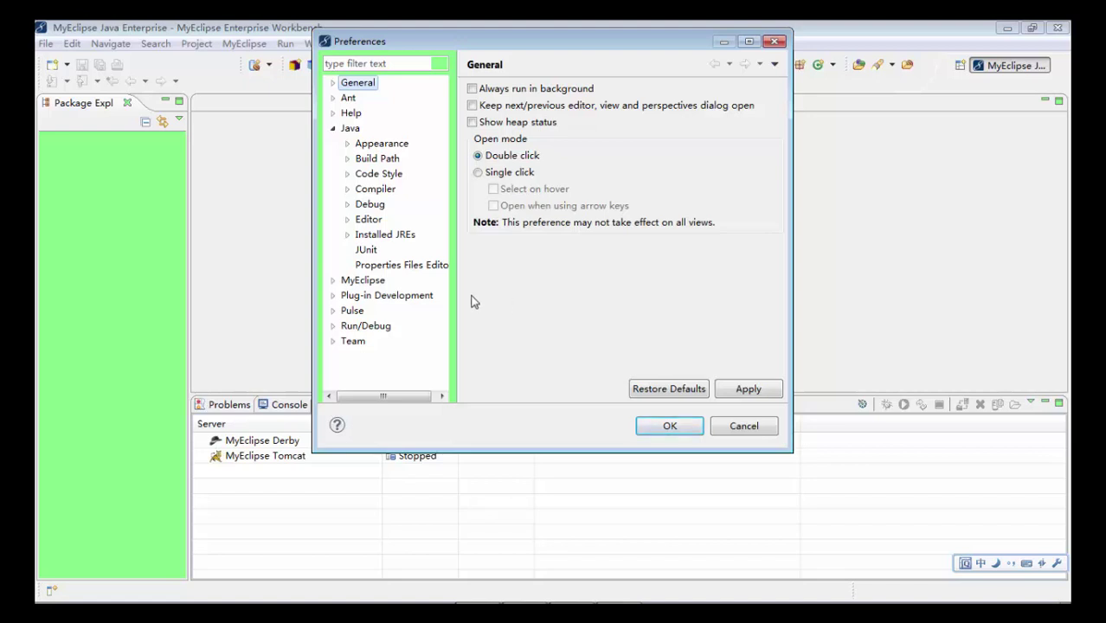
click(347, 234)
click(385, 237)
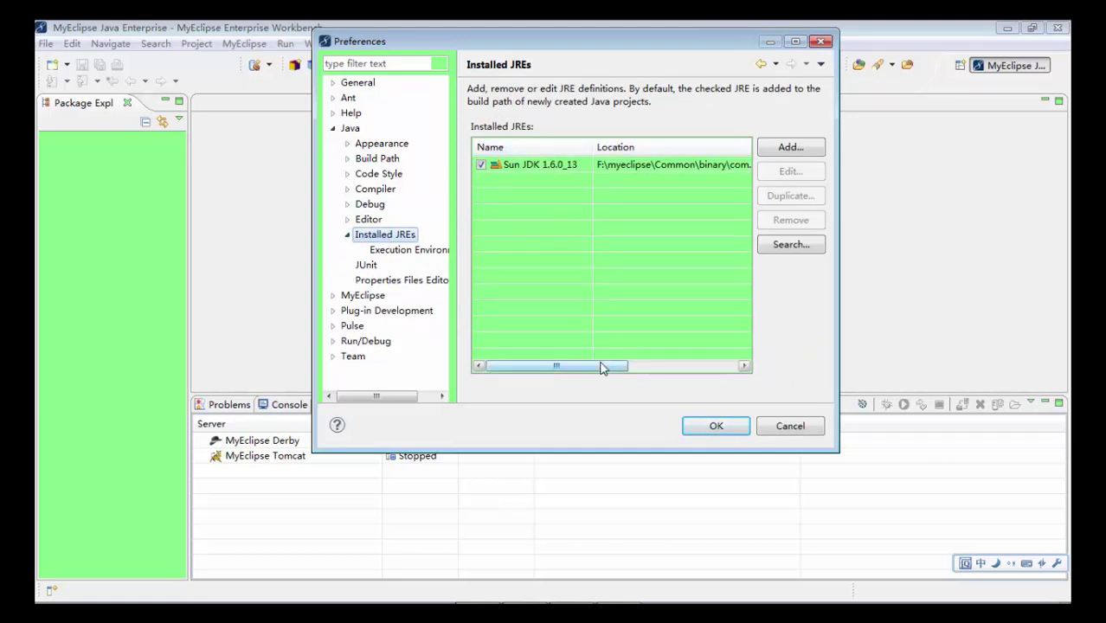
drag(603, 367, 550, 367)
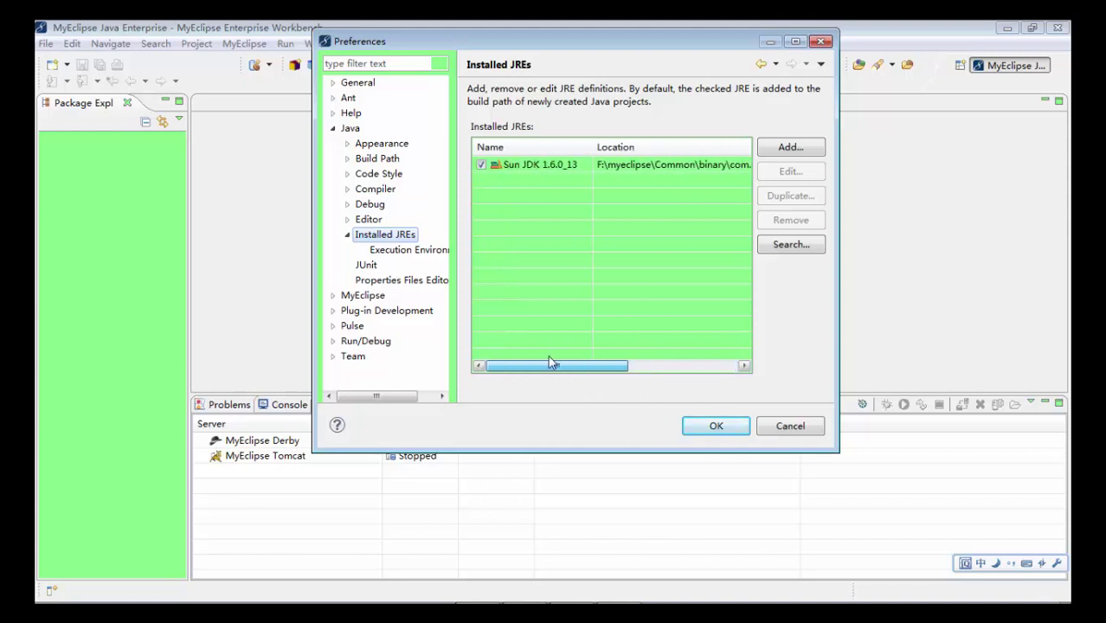
- Deselect Sun JDK 1.6.0_13 as default and add a Standard VM with JRE home C:\Program Files\Java\jdk1.7.0_75
click(479, 165)
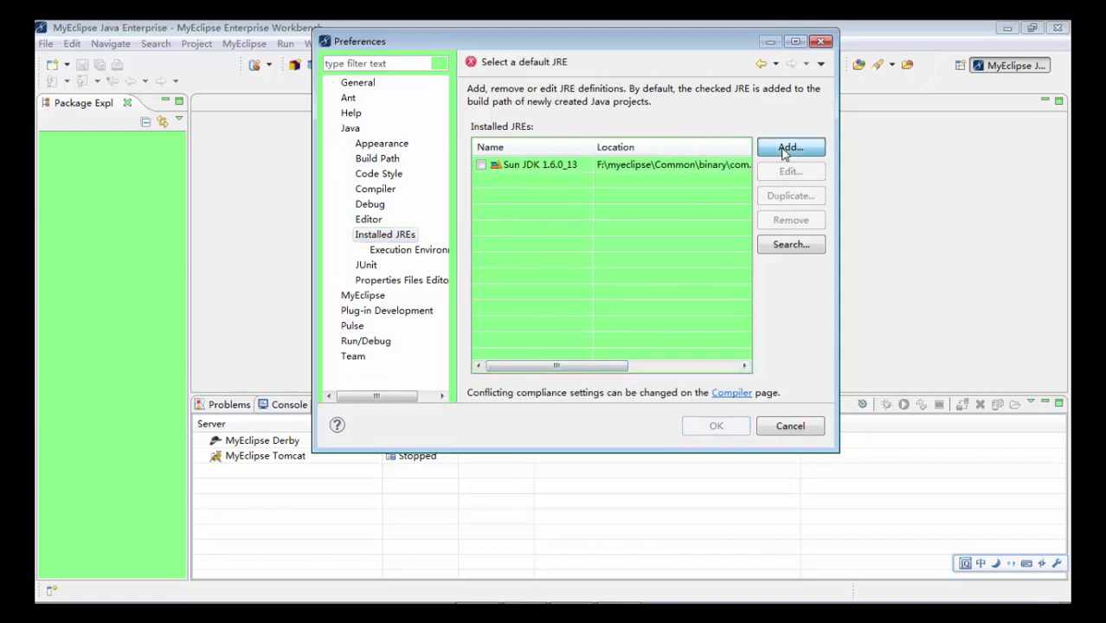
click(785, 151)
click(585, 383)
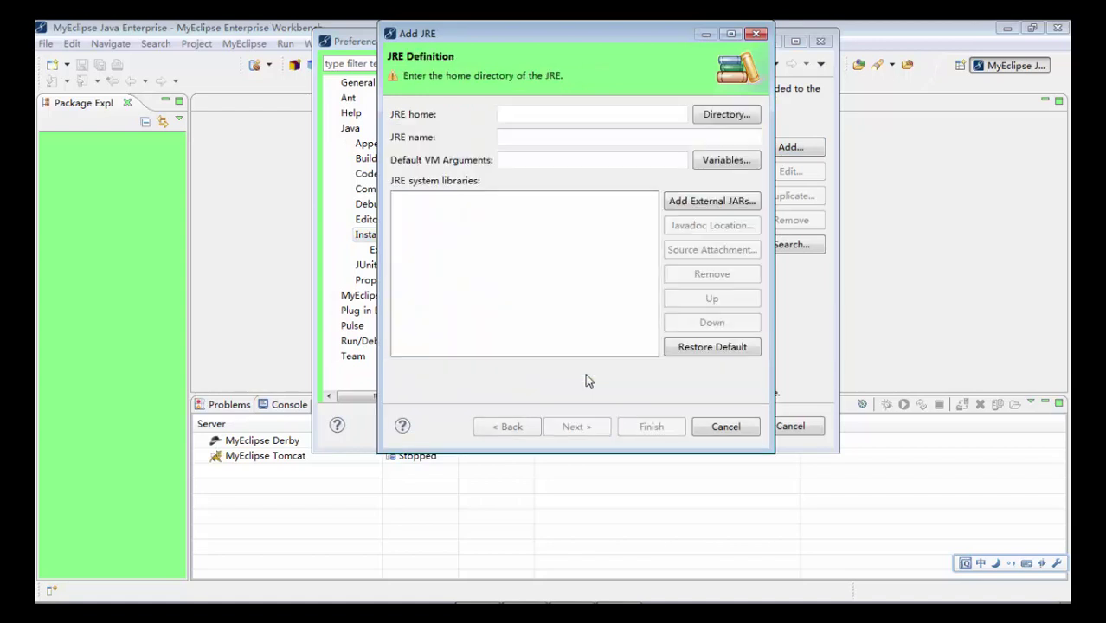
click(716, 125)
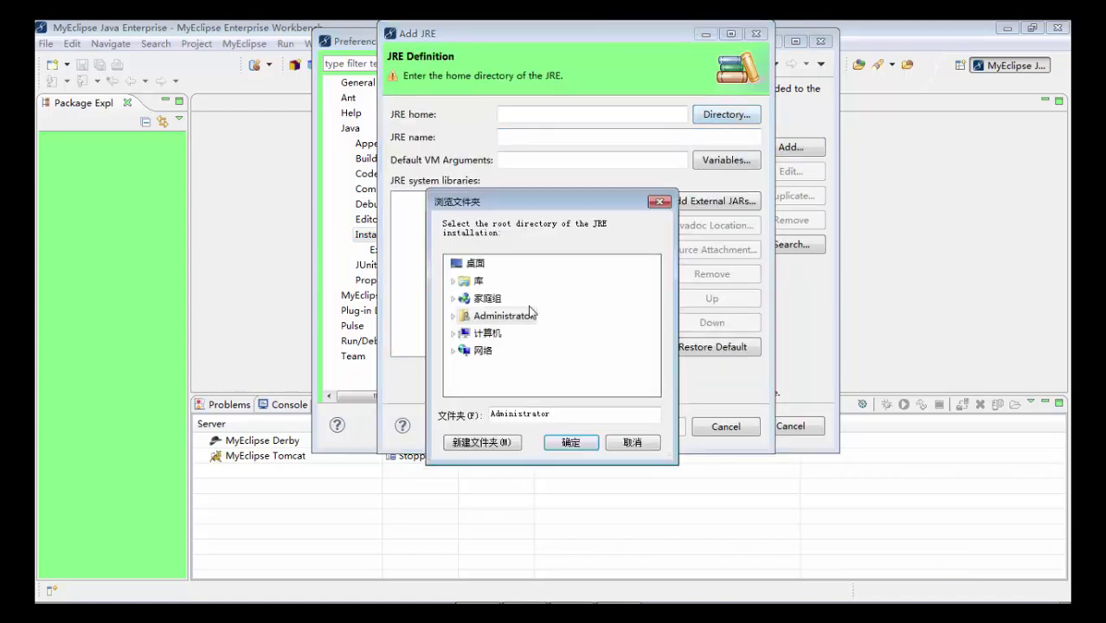
double_click(489, 333)
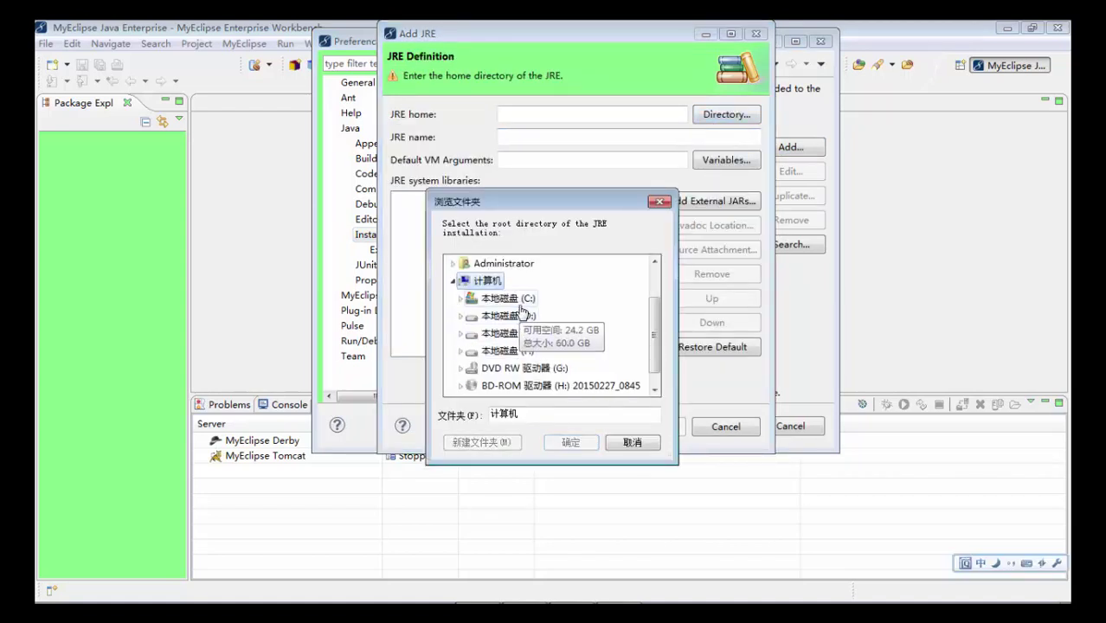
double_click(511, 299)
double_click(530, 316)
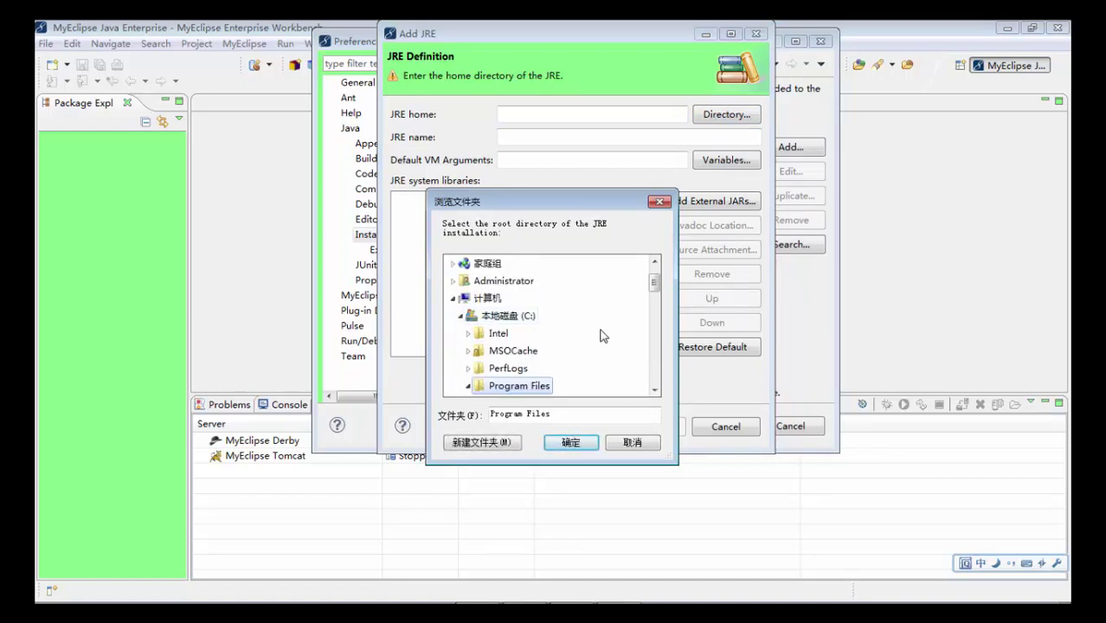
scroll(561, 358, down, 1)
double_click(509, 299)
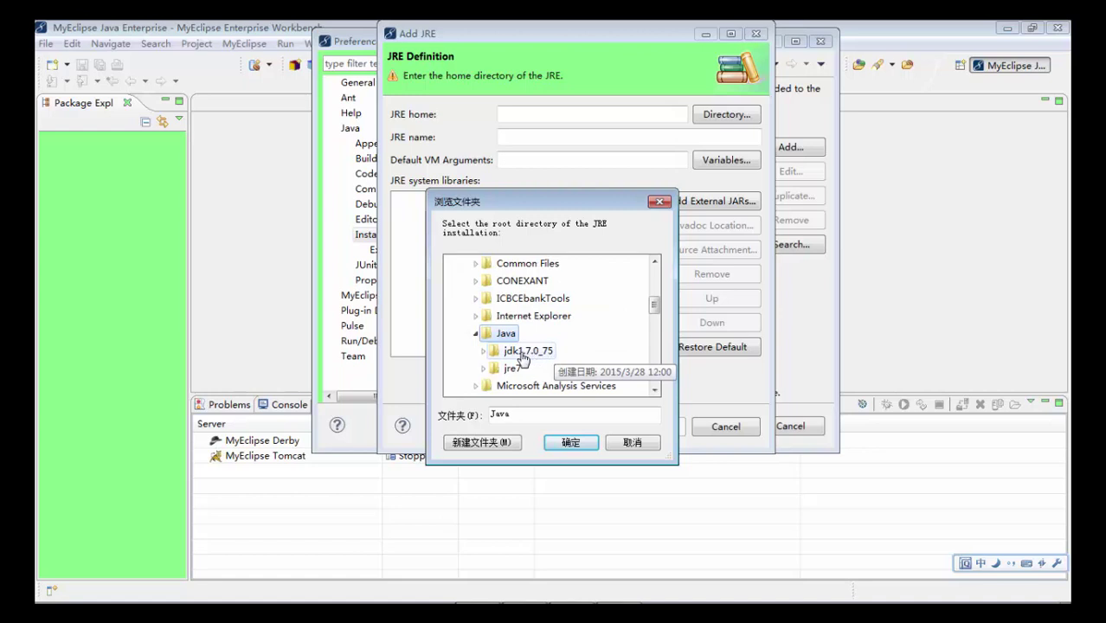
double_click(530, 354)
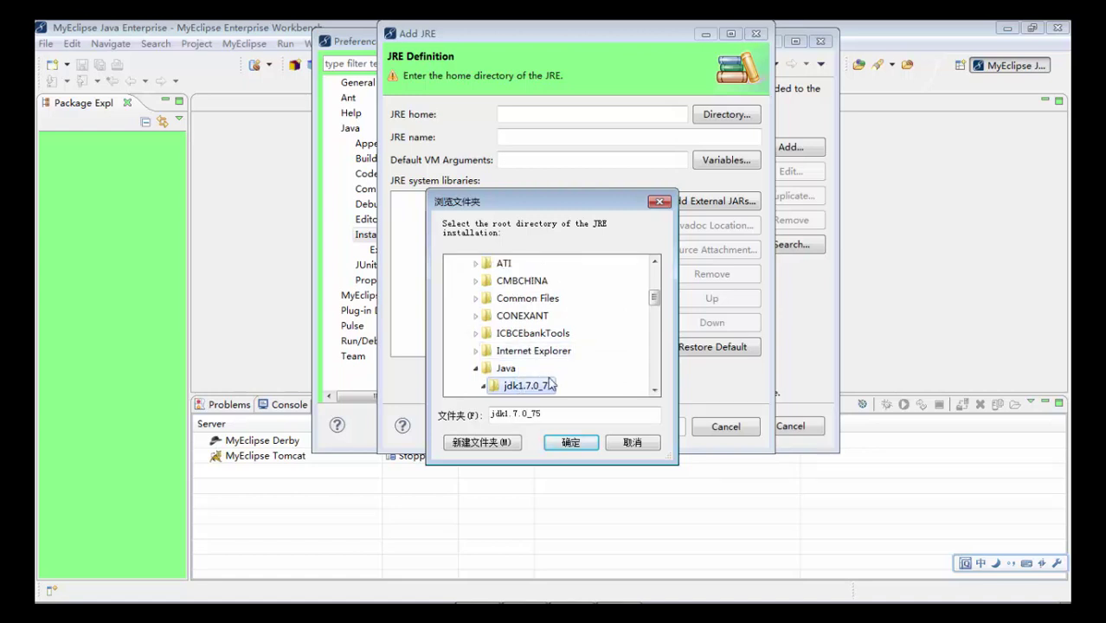
click(570, 443)
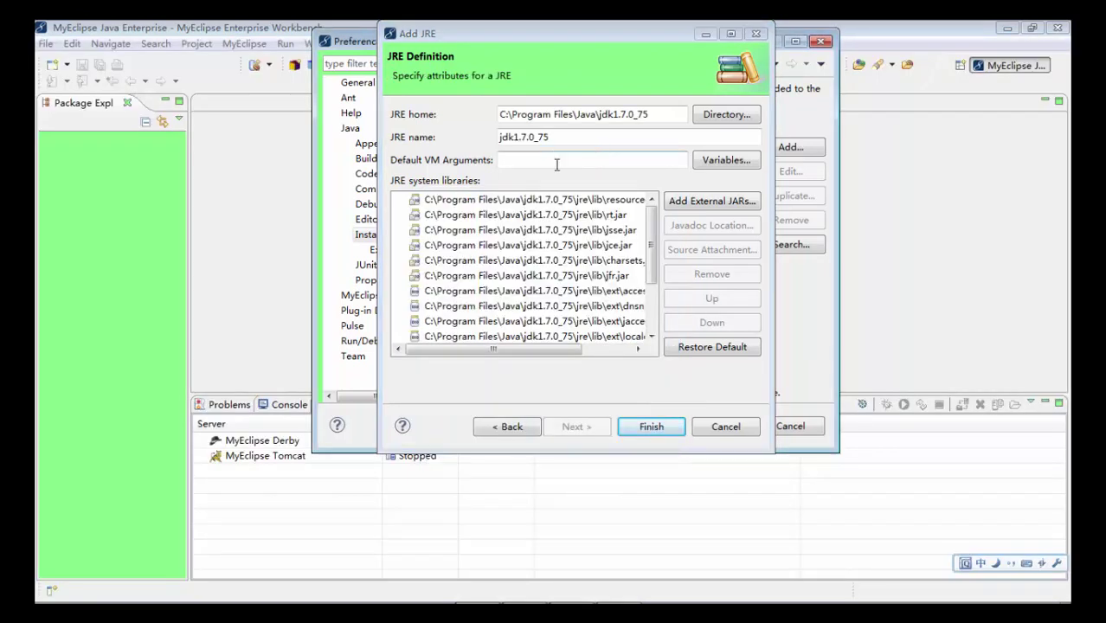
click(651, 427)
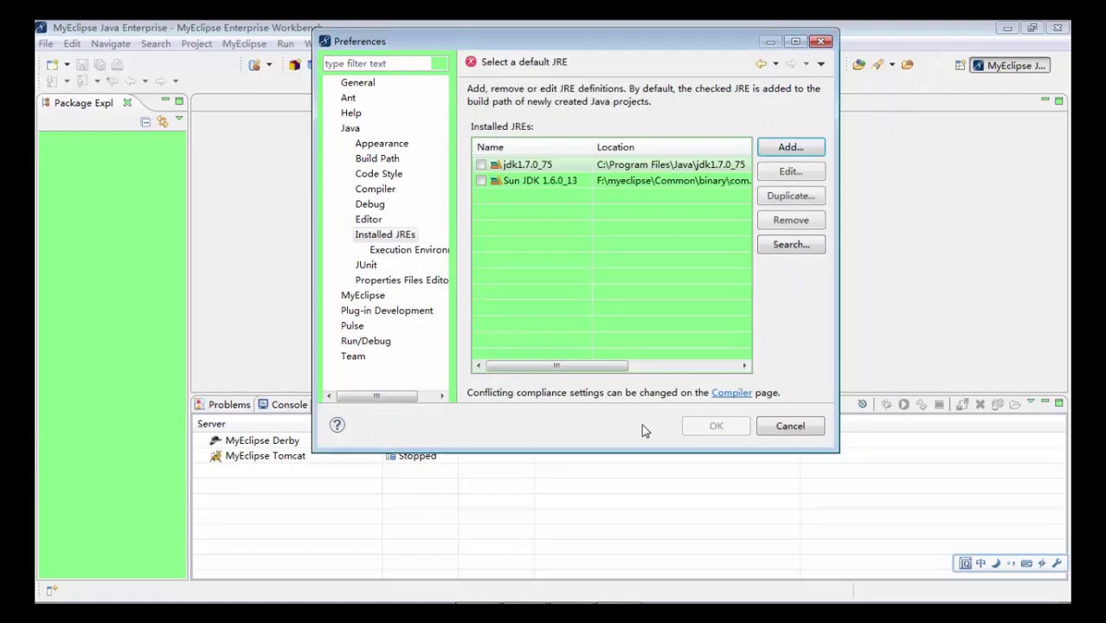
- Set jdk1.7.0_75 as the default JRE, switch the default back to Sun JDK 1.6.0_13, and remove the jdk1.7.0_75 entry
click(481, 165)
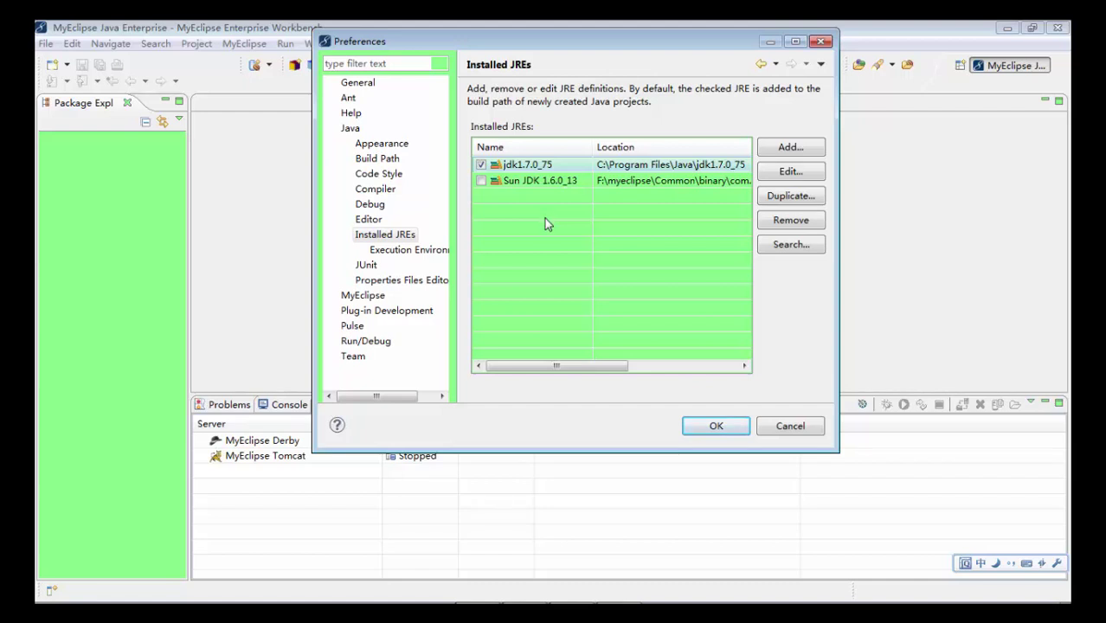
click(482, 181)
click(790, 220)
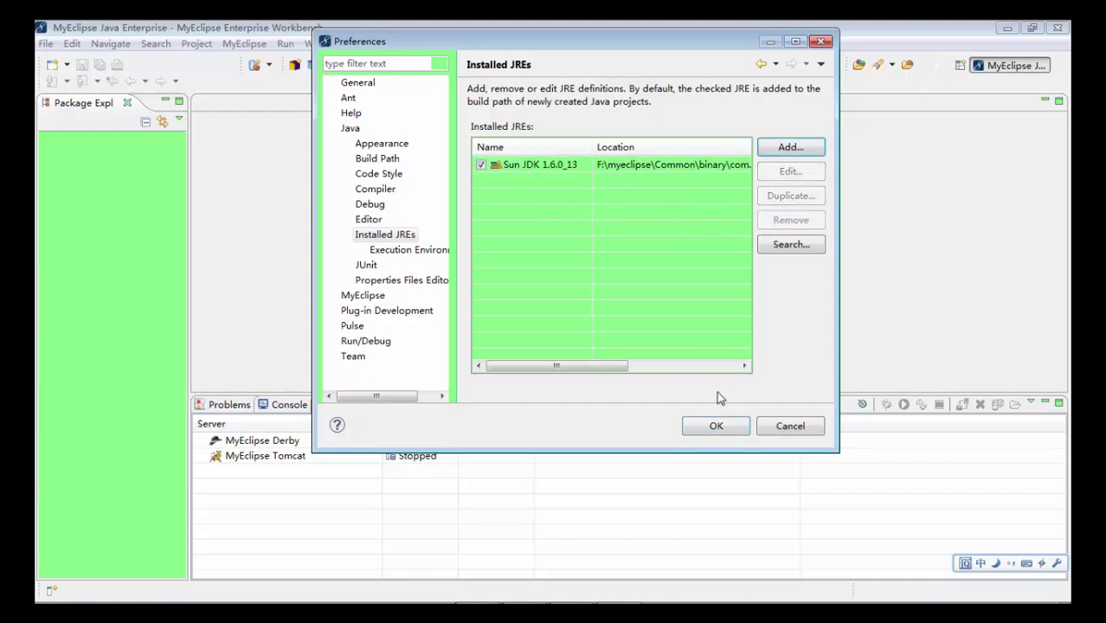
- Start a new Standard VM definition and browse to C:\Program Files for its JRE home directory
click(793, 149)
click(573, 383)
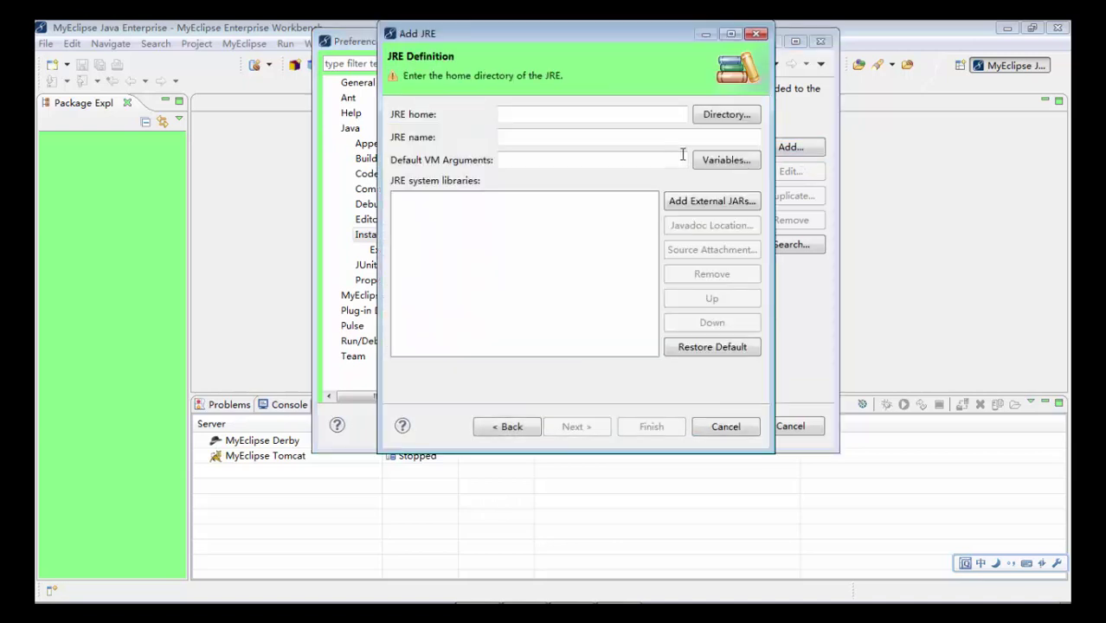
click(723, 119)
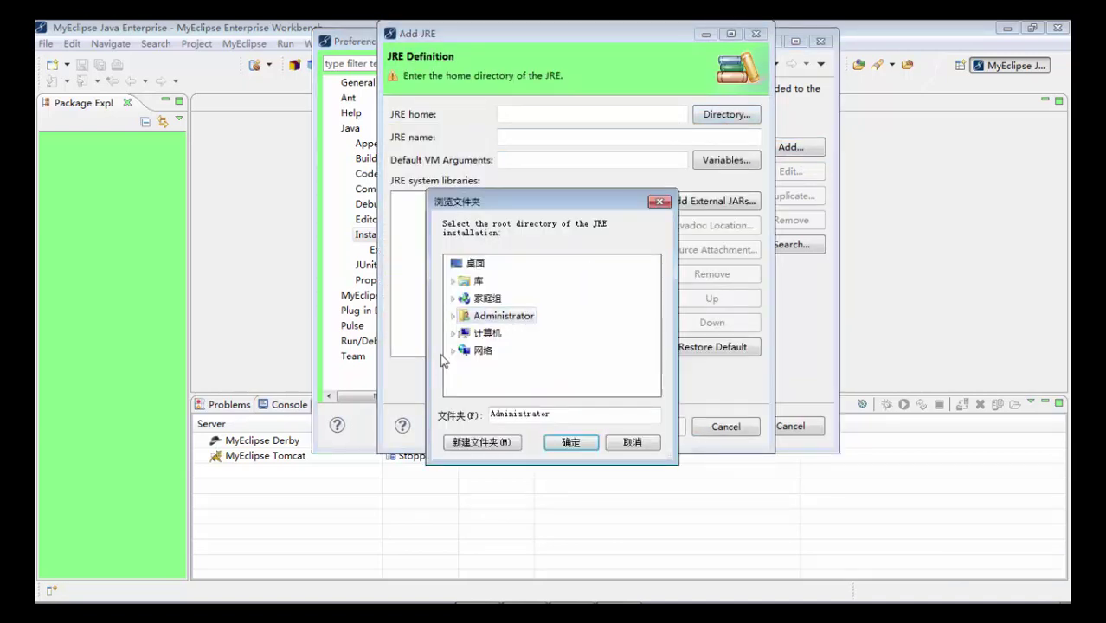
double_click(487, 334)
double_click(511, 351)
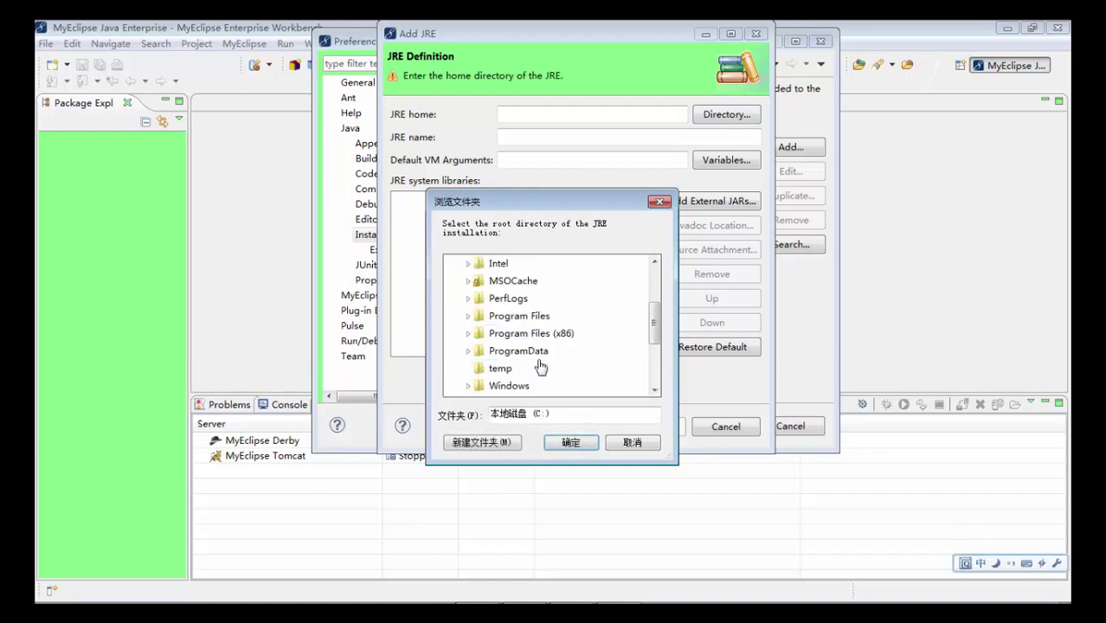
scroll(529, 350, down, 2)
scroll(530, 346, up, 3)
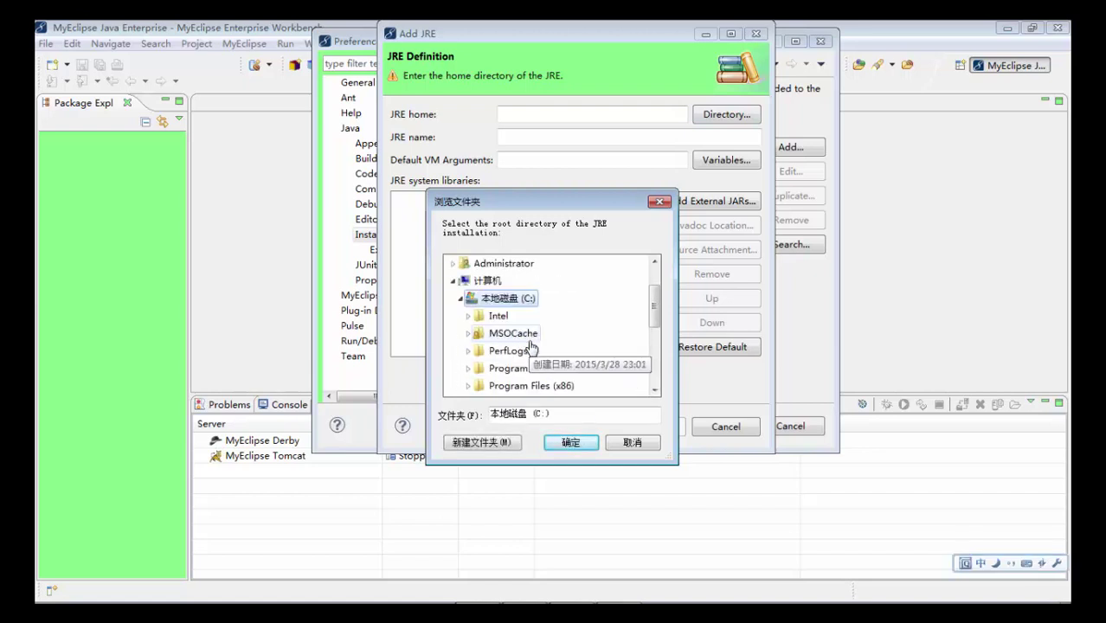
scroll(528, 346, down, 2)
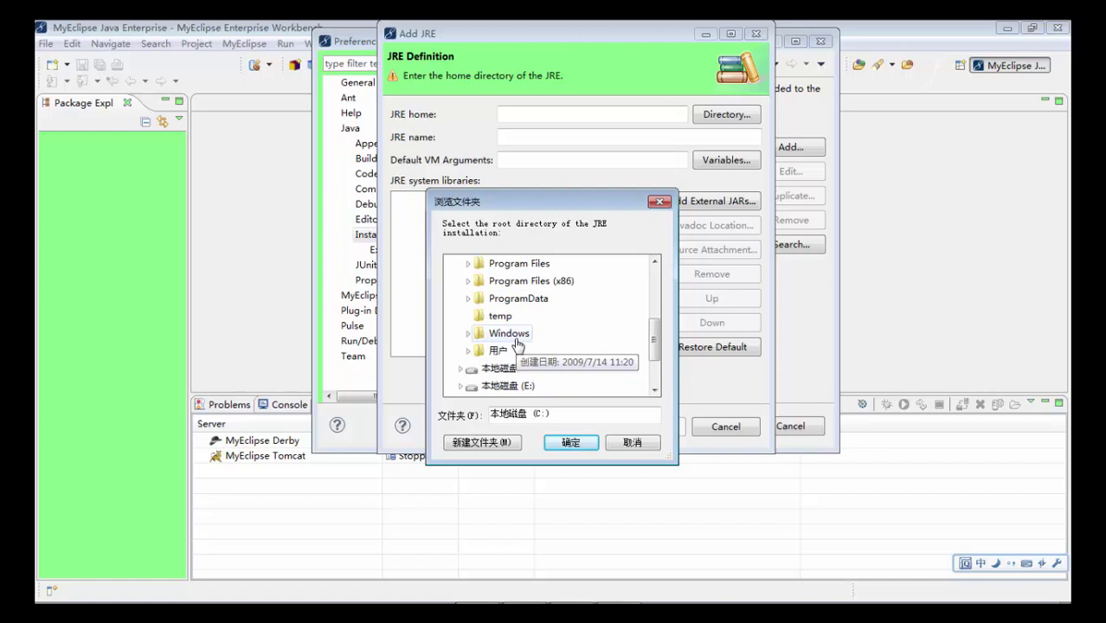
scroll(517, 345, up, 2)
scroll(511, 346, down, 1)
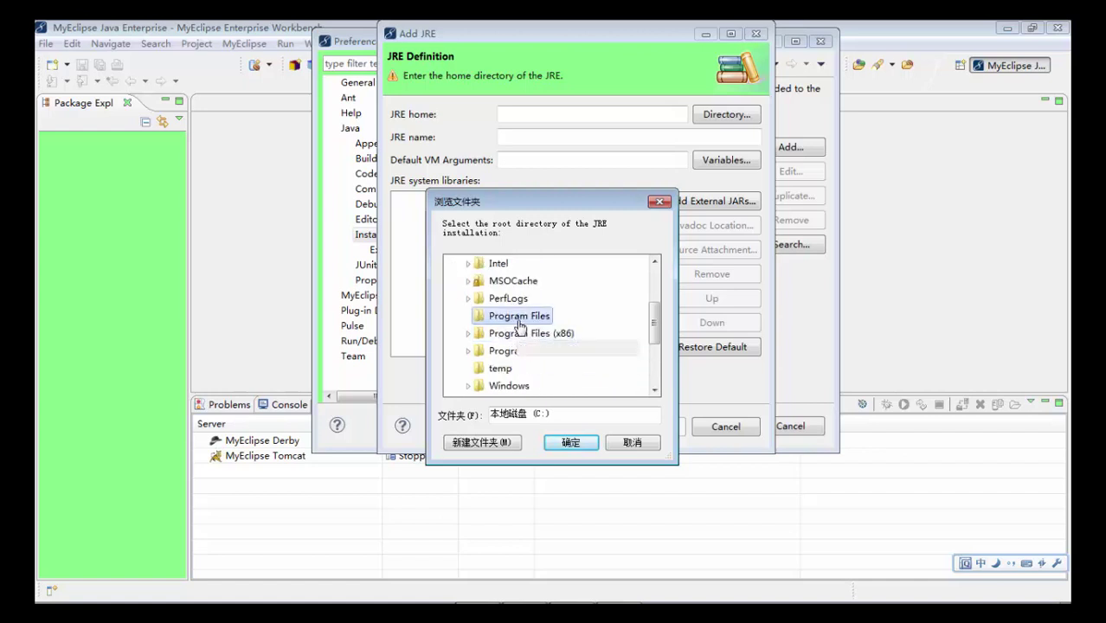
double_click(519, 317)
- Finish adding the JRE with Java\jdk1.7.0_75 as its home directory, and remove that entry from the installed JREs
scroll(523, 322, down, 3)
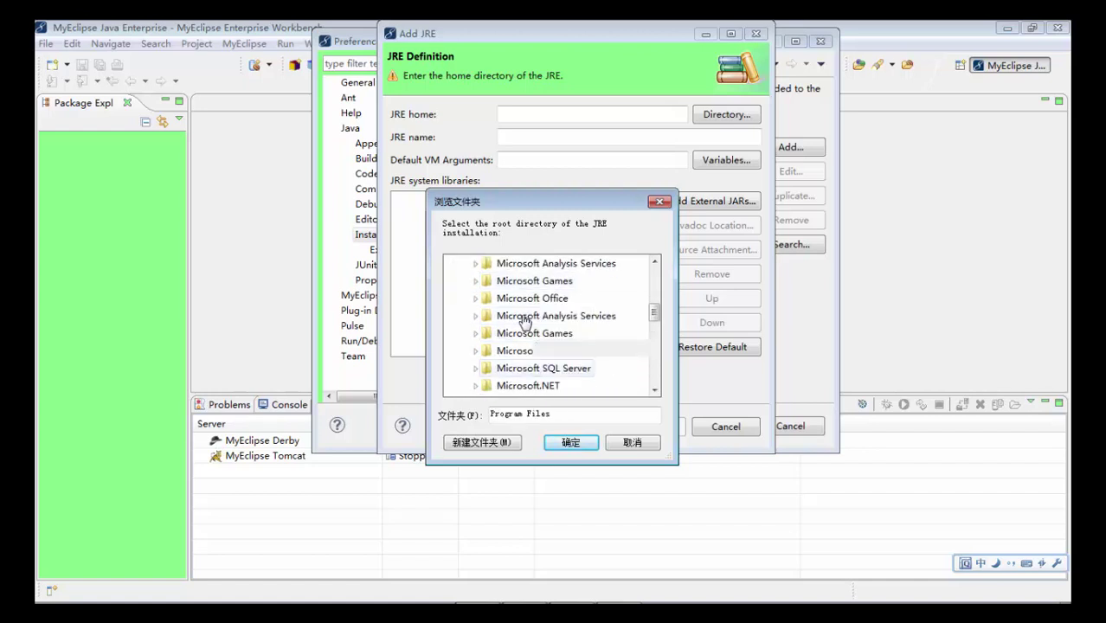
scroll(519, 324, up, 2)
double_click(507, 350)
scroll(585, 336, up, 1)
scroll(586, 335, down, 1)
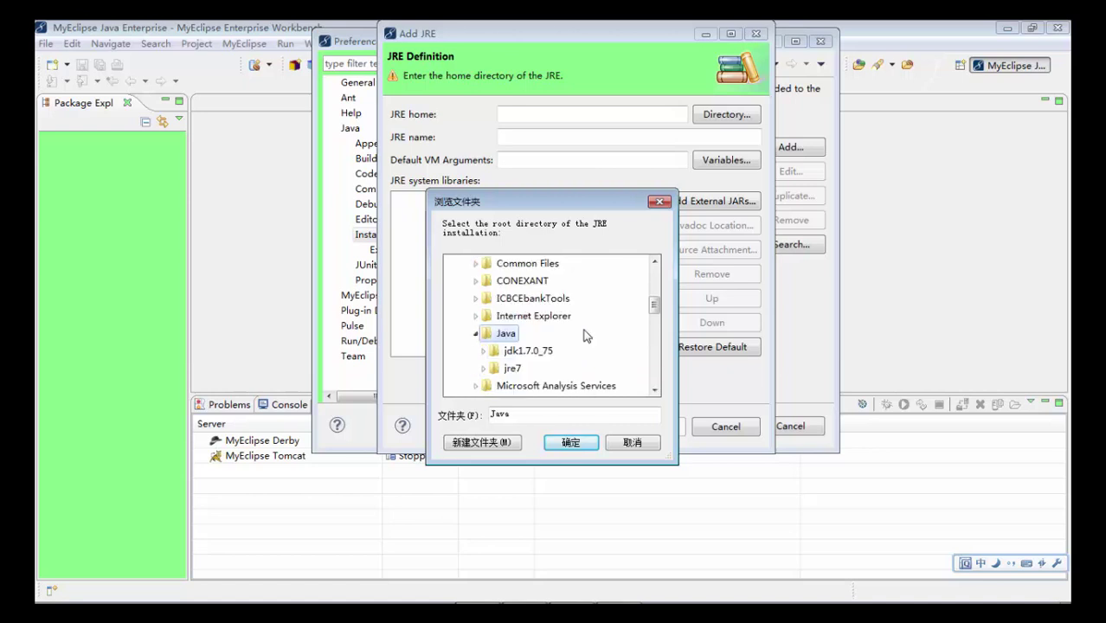
scroll(586, 336, down, 1)
double_click(546, 298)
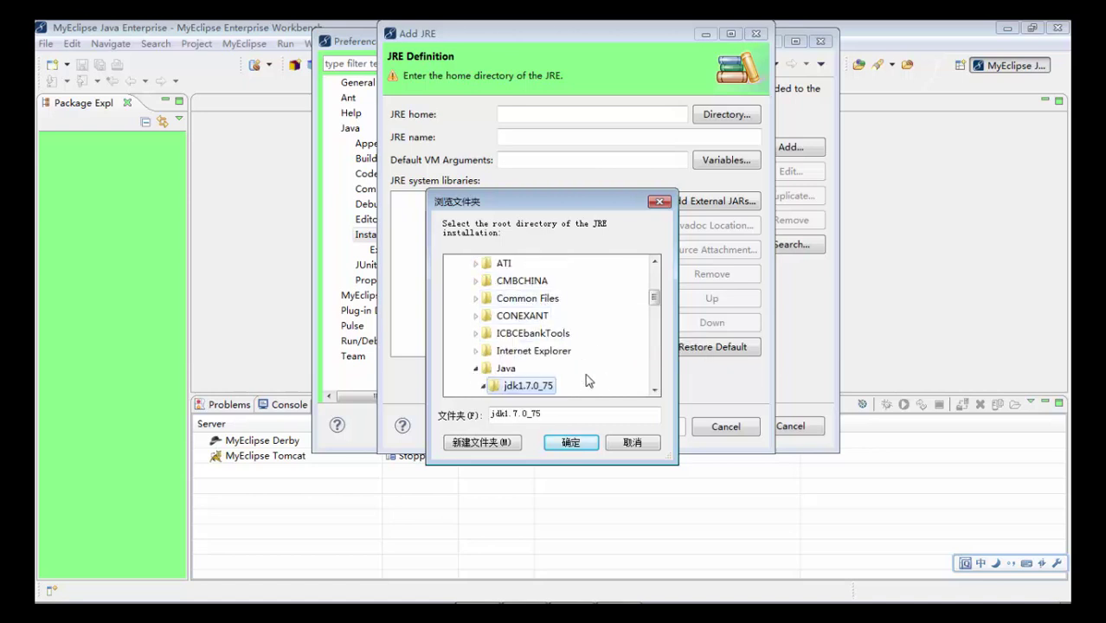
click(571, 442)
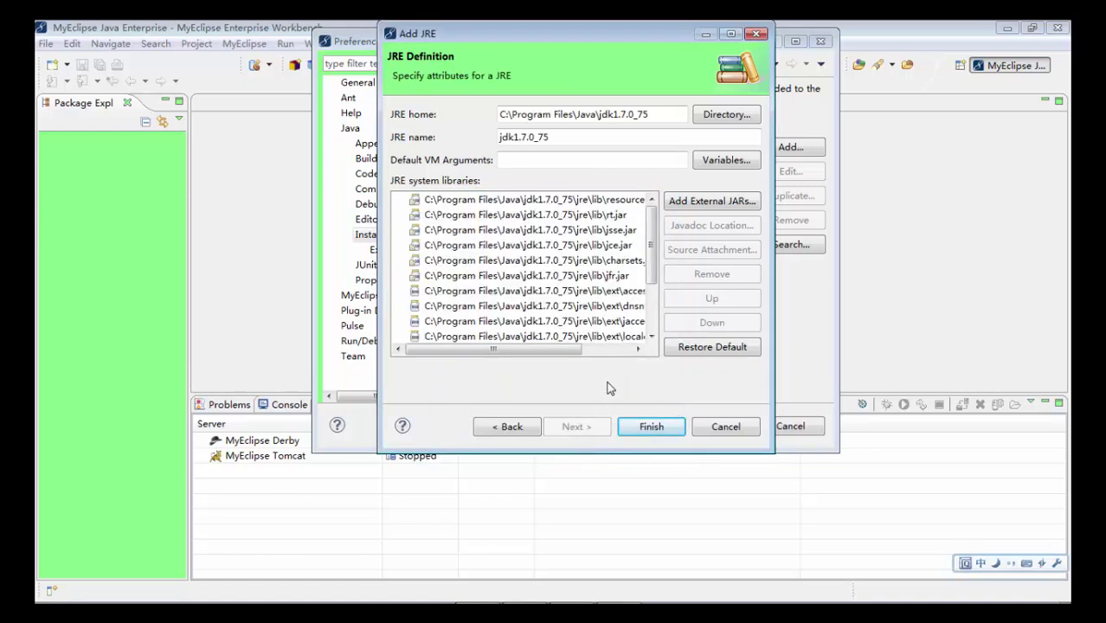
click(651, 426)
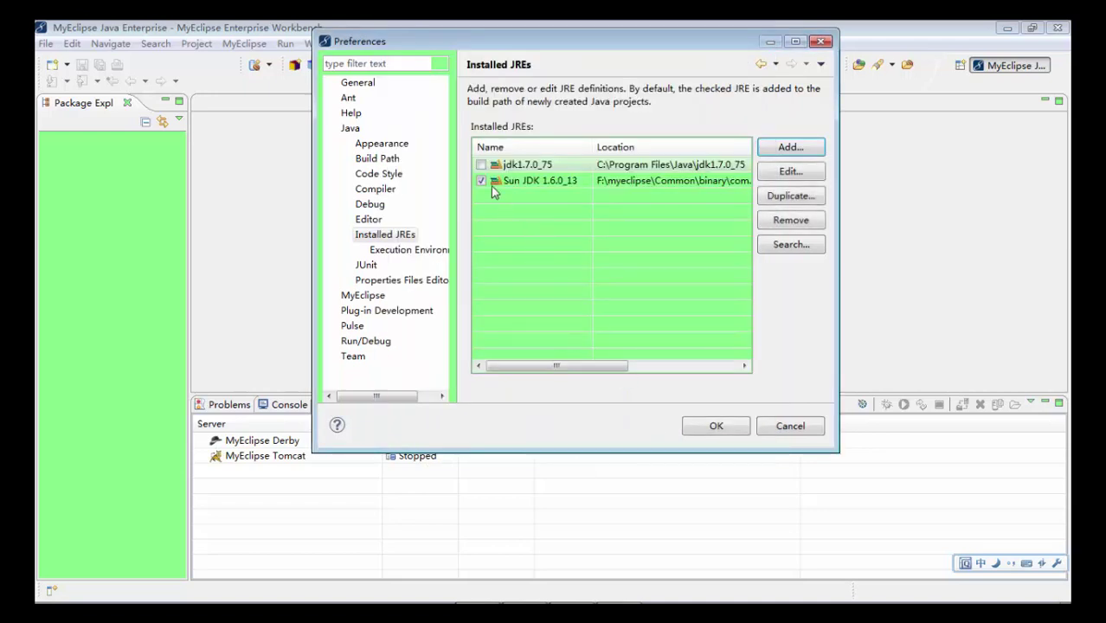
click(790, 220)
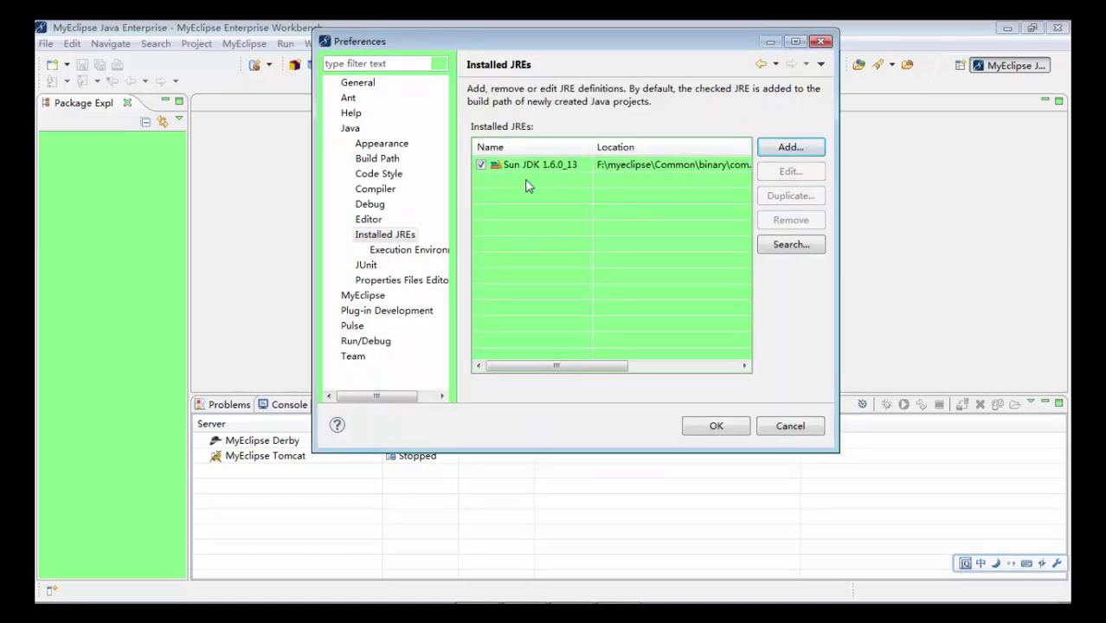
- Start a new Standard VM definition and browse to C:\Program Files for its JRE home directory
click(778, 154)
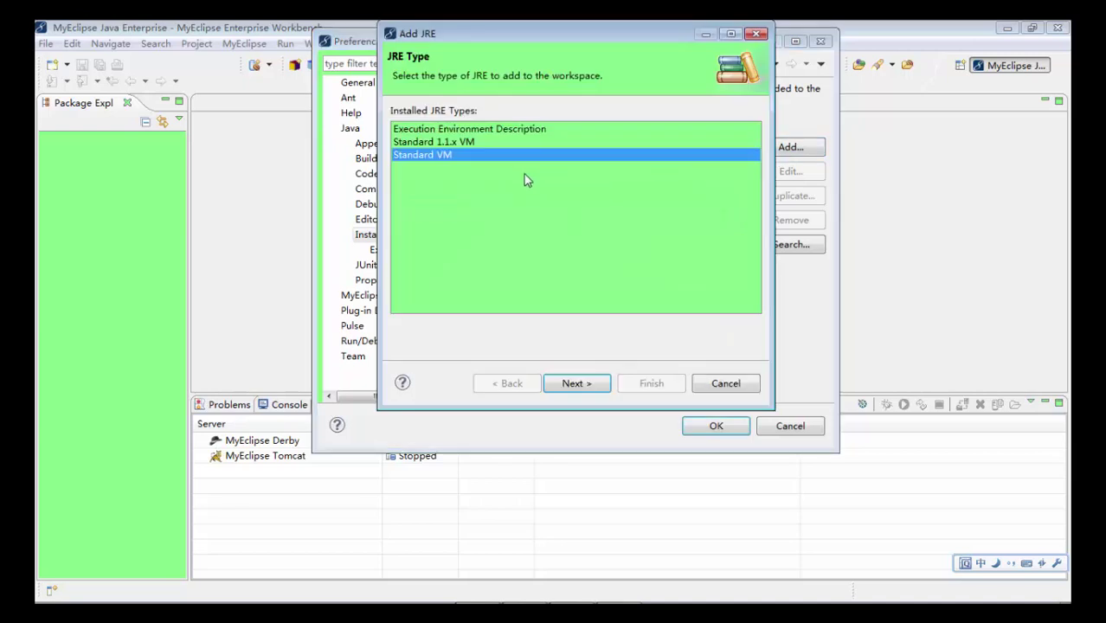
click(574, 383)
click(726, 114)
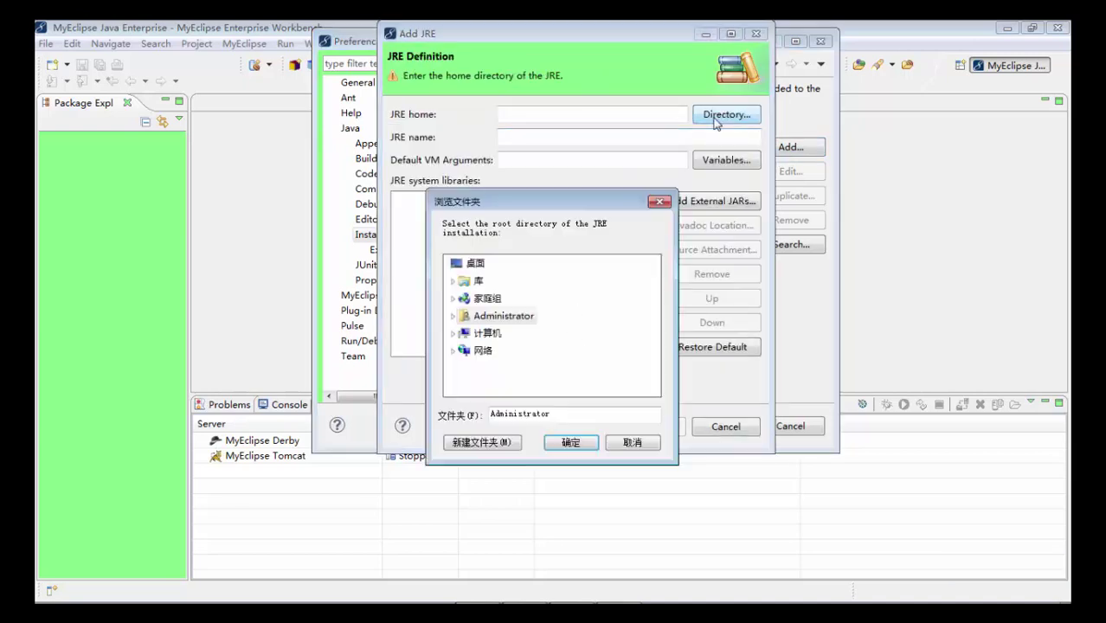
double_click(494, 333)
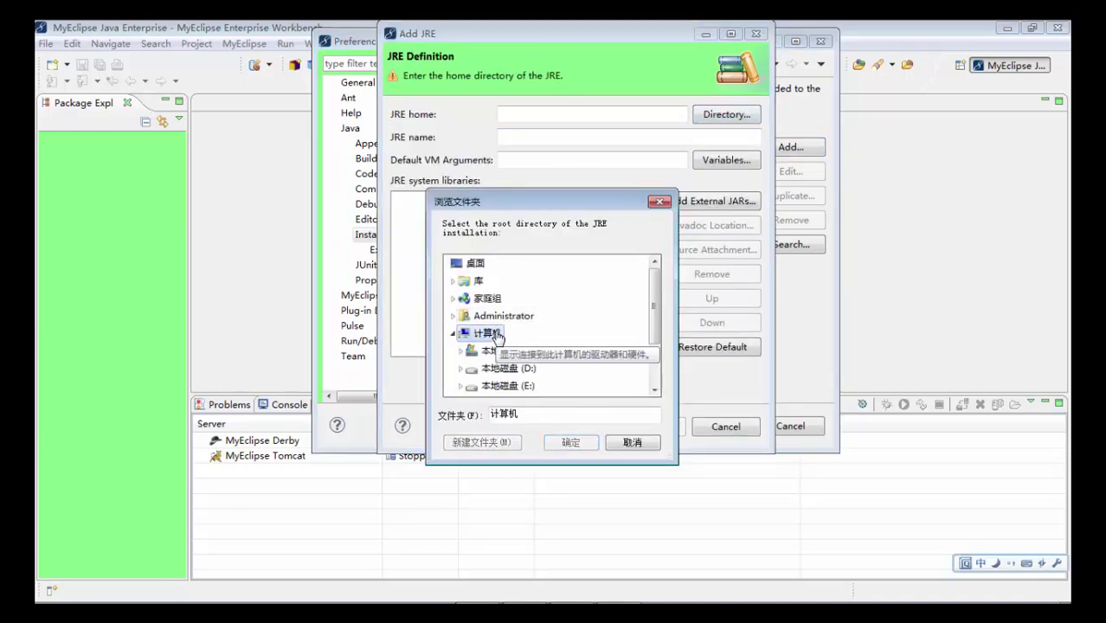
double_click(511, 351)
scroll(533, 347, down, 2)
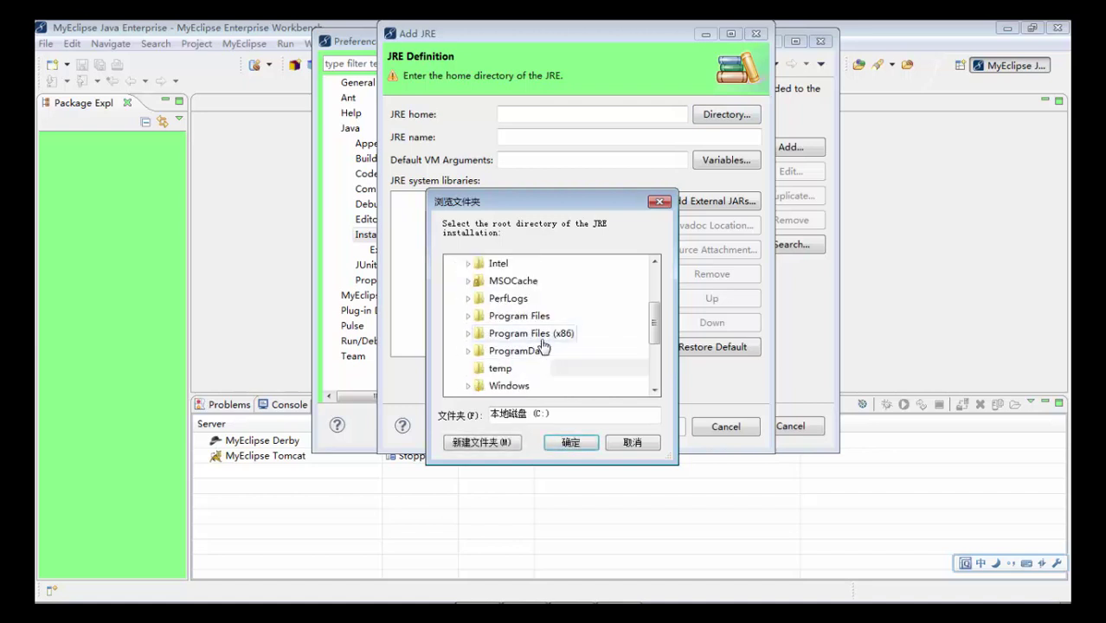
double_click(536, 317)
scroll(567, 333, down, 2)
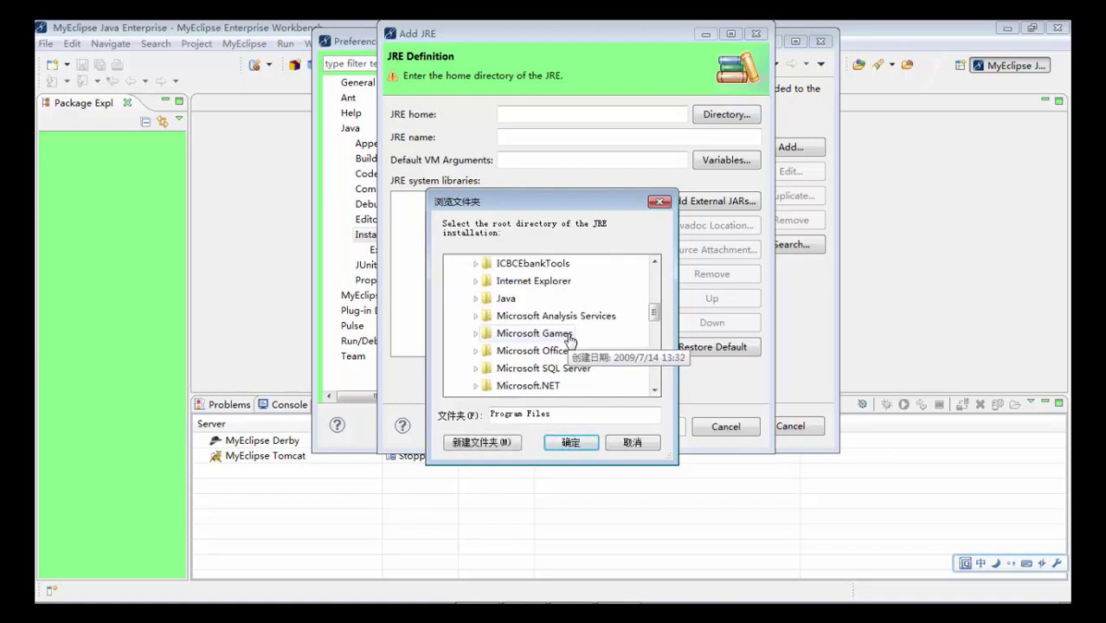
- Finish adding the JRE with Java\jdk1.7.0_75 as its home directory, and apply it as the workspace default
double_click(506, 299)
scroll(592, 355, down, 1)
click(535, 300)
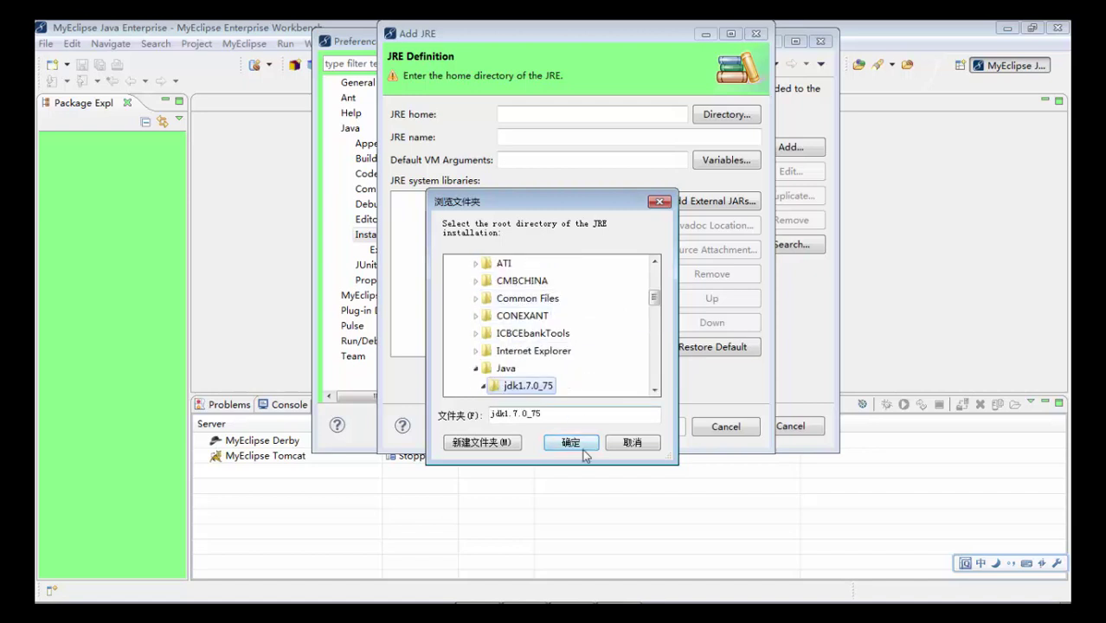
click(581, 445)
click(652, 427)
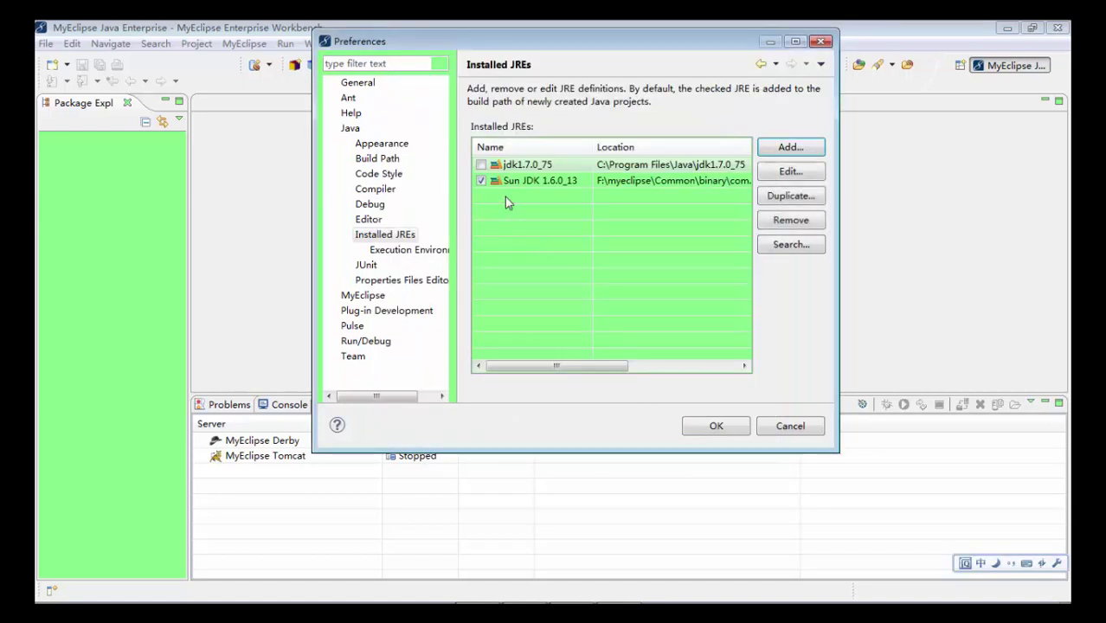
click(481, 165)
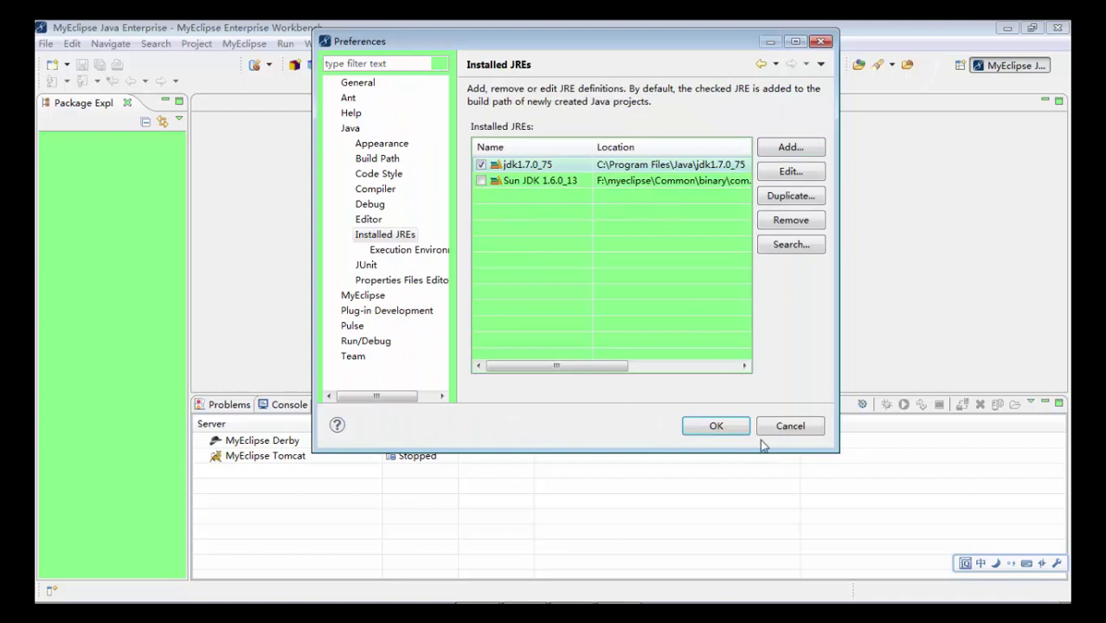
click(728, 430)
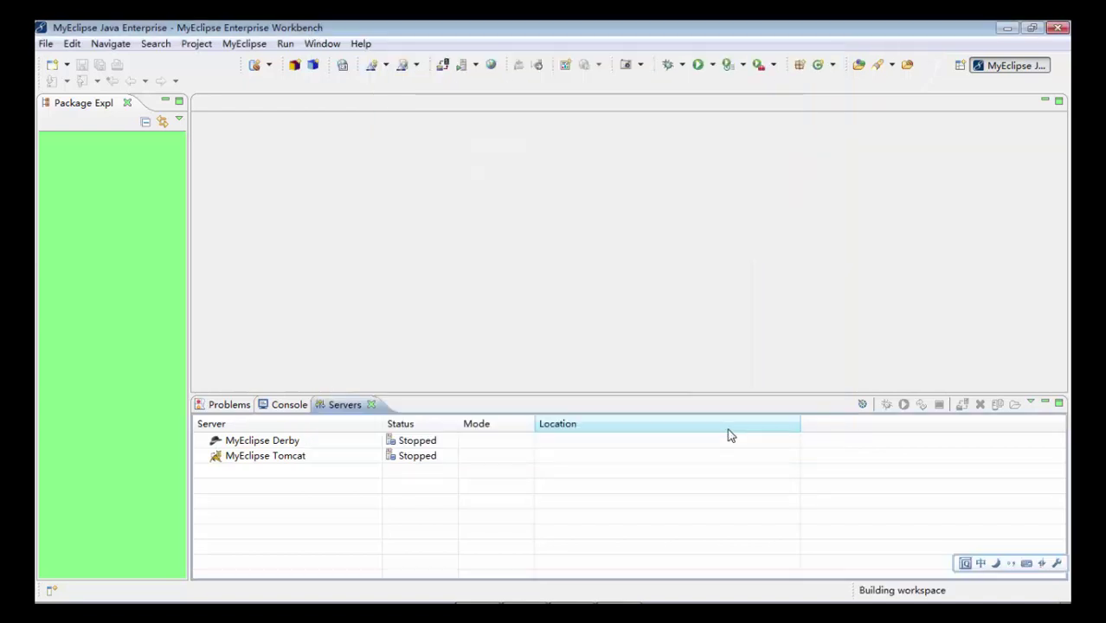
click(322, 43)
click(254, 231)
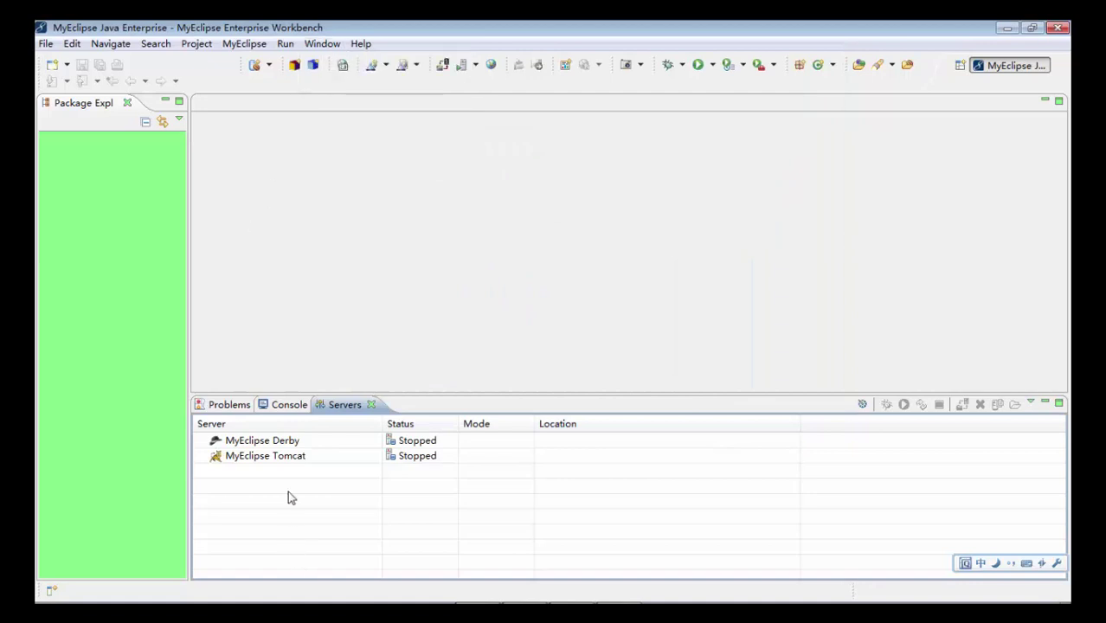
click(287, 460)
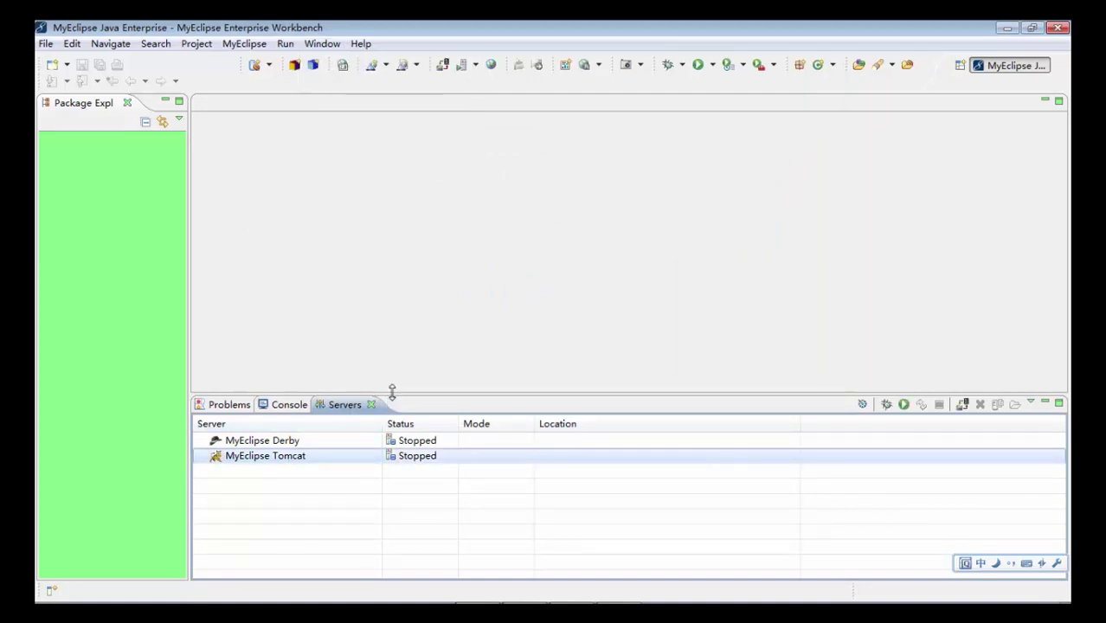
right_click(338, 458)
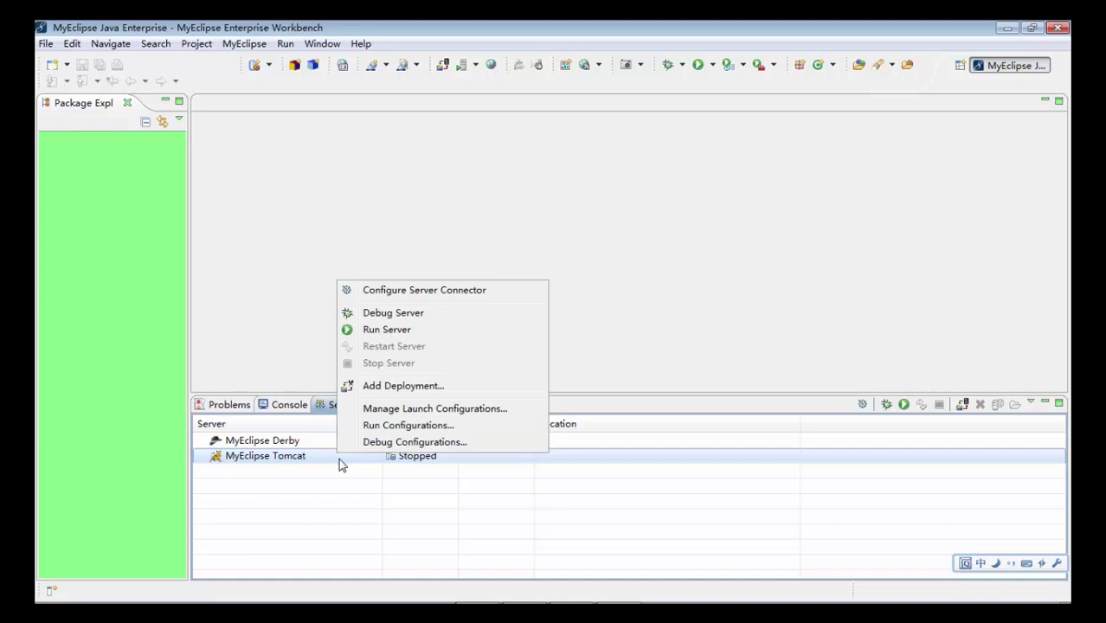
click(406, 296)
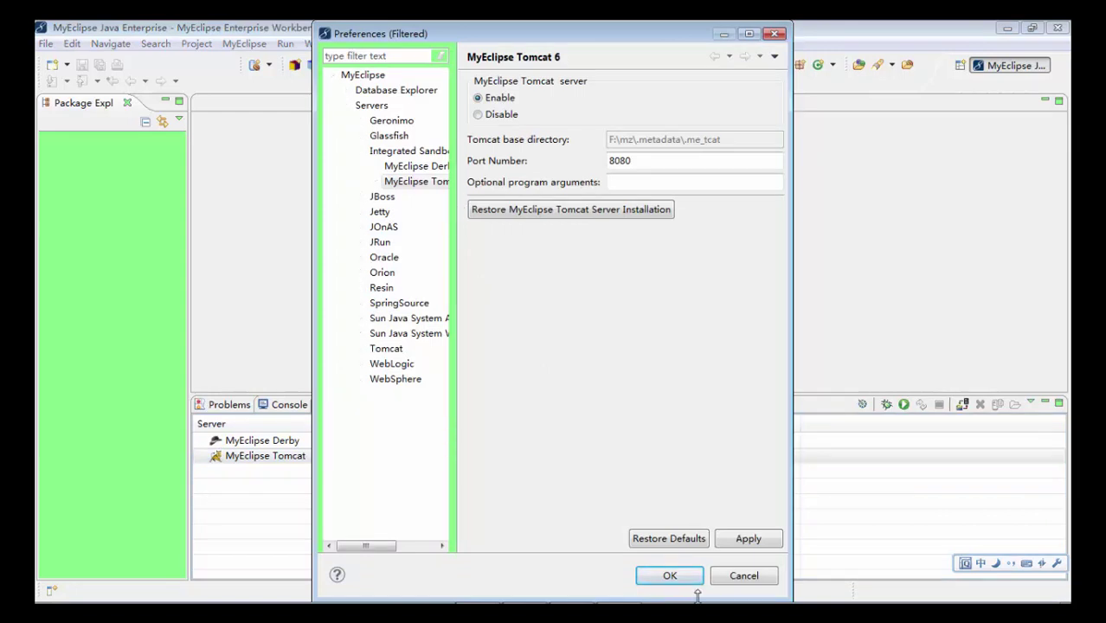
click(743, 576)
right_click(276, 478)
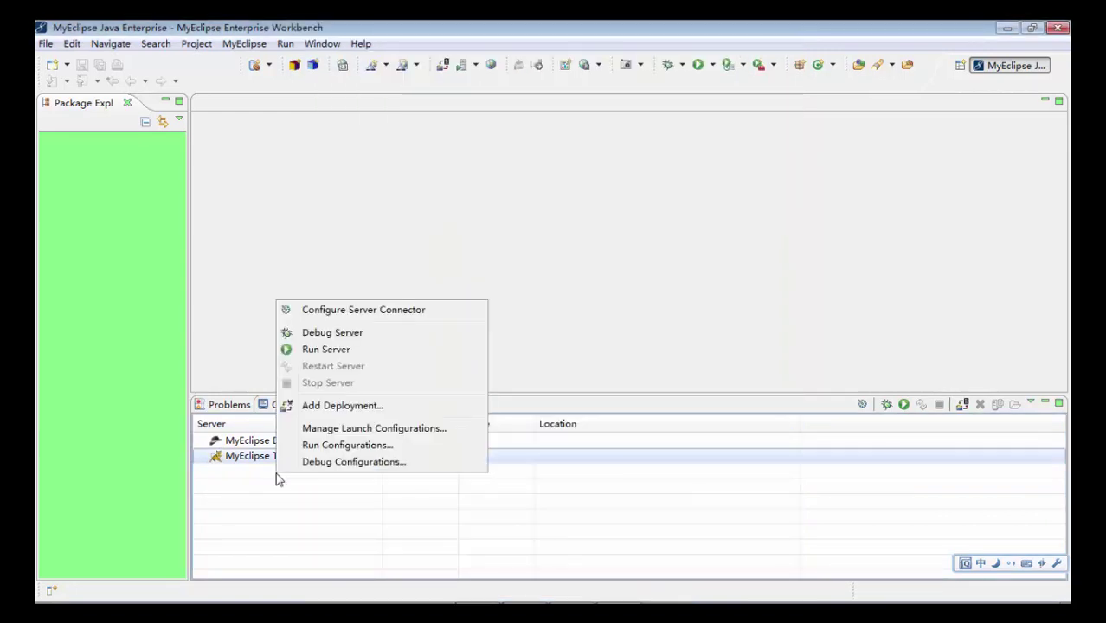
click(264, 496)
- Open the server connector configuration and enable the Tomcat 7.x server
right_click(267, 498)
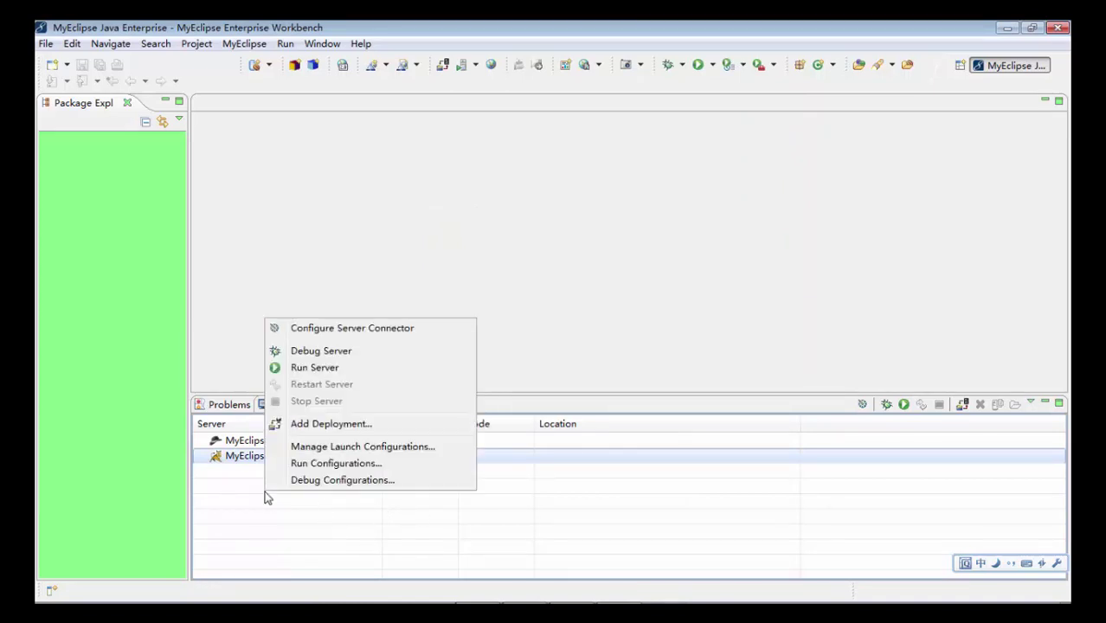
click(318, 336)
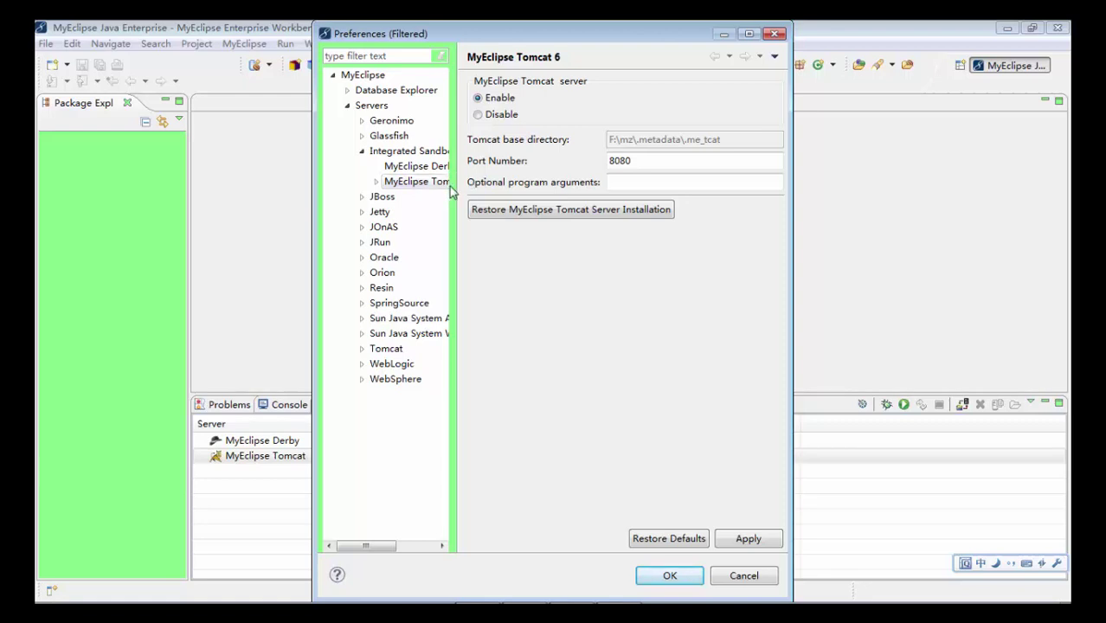
click(362, 349)
click(391, 412)
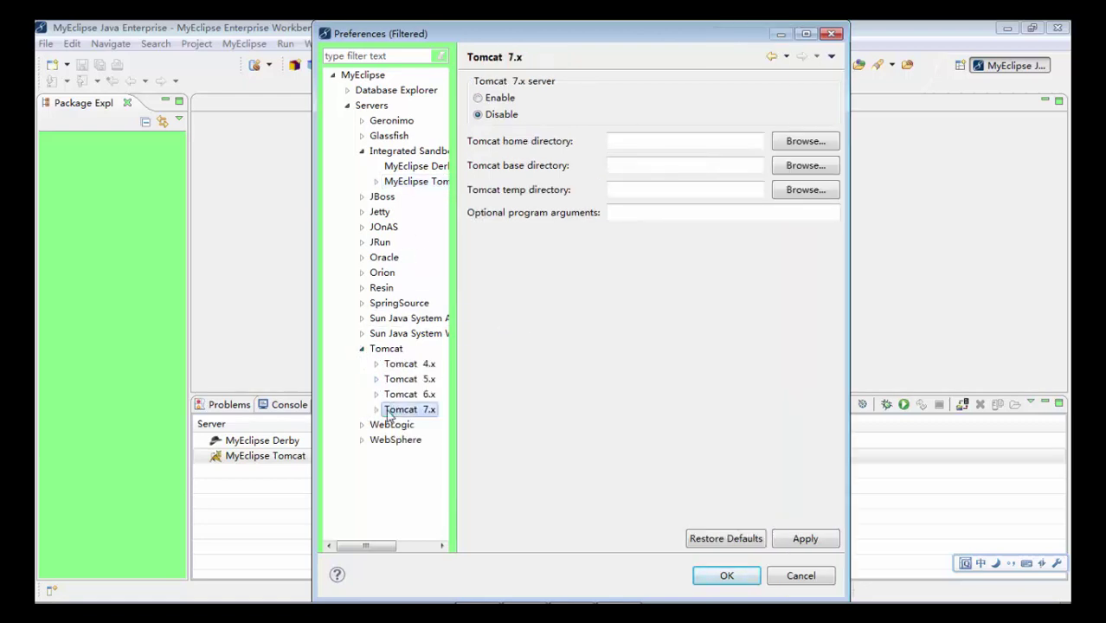
click(376, 412)
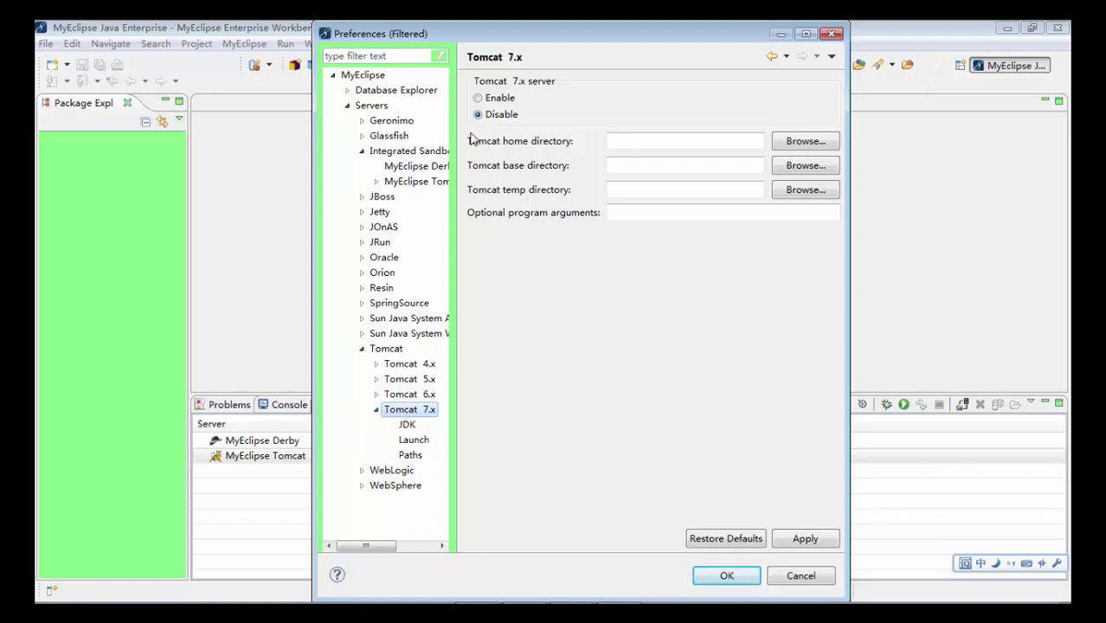
click(479, 99)
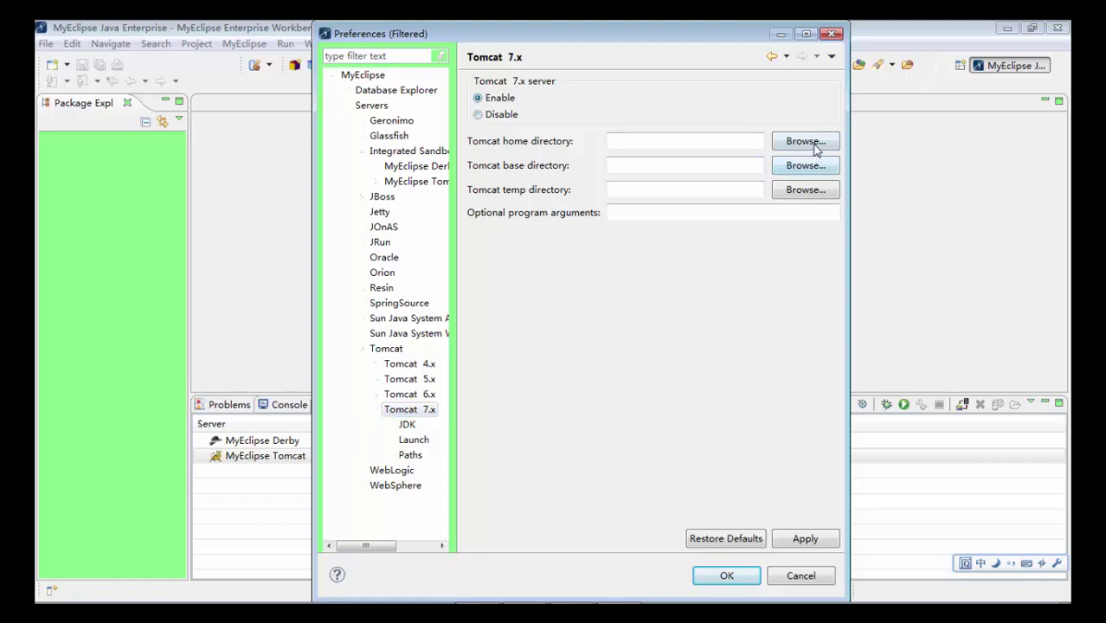
- Set the Tomcat 7.x home directory to F:\apache-tomcat-7.0.59 and save the connector settings
click(805, 141)
double_click(494, 336)
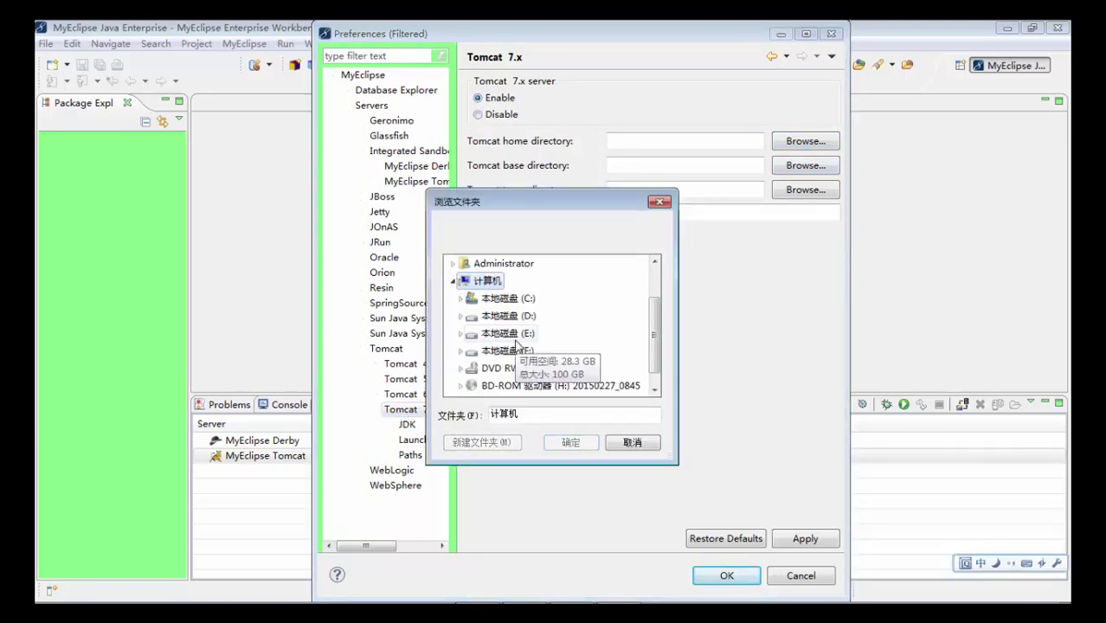
double_click(511, 350)
scroll(592, 350, down, 2)
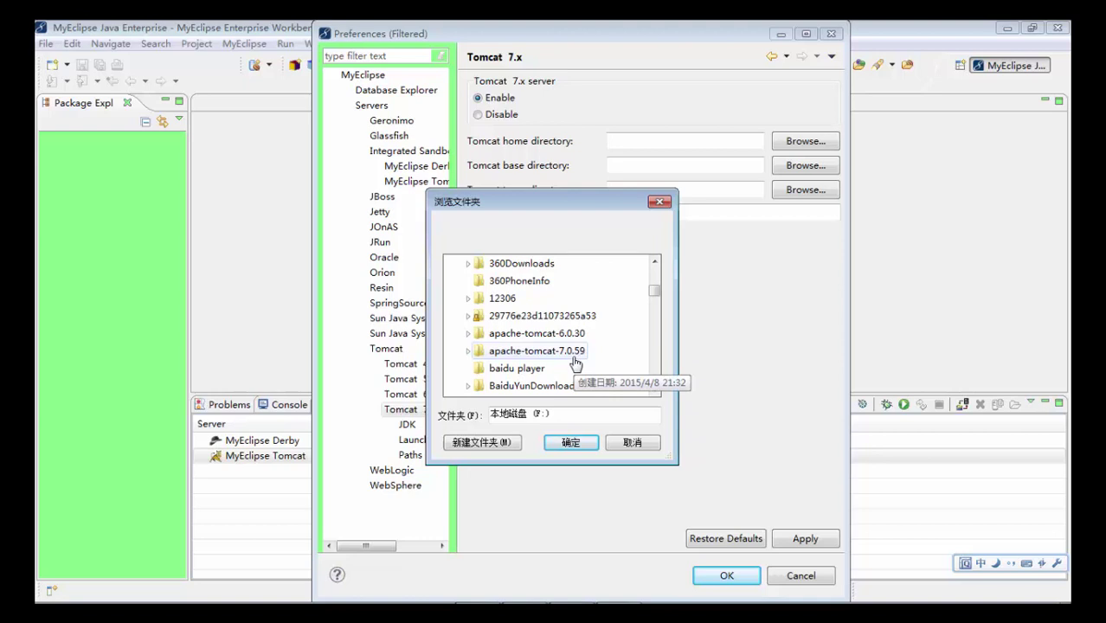
click(573, 355)
click(572, 442)
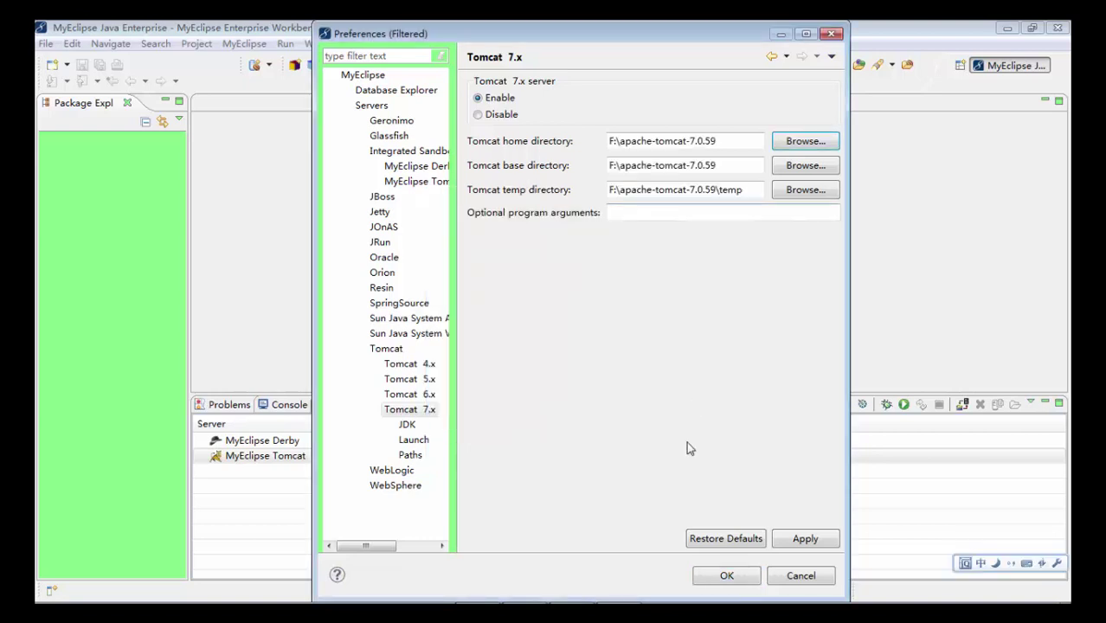
click(725, 576)
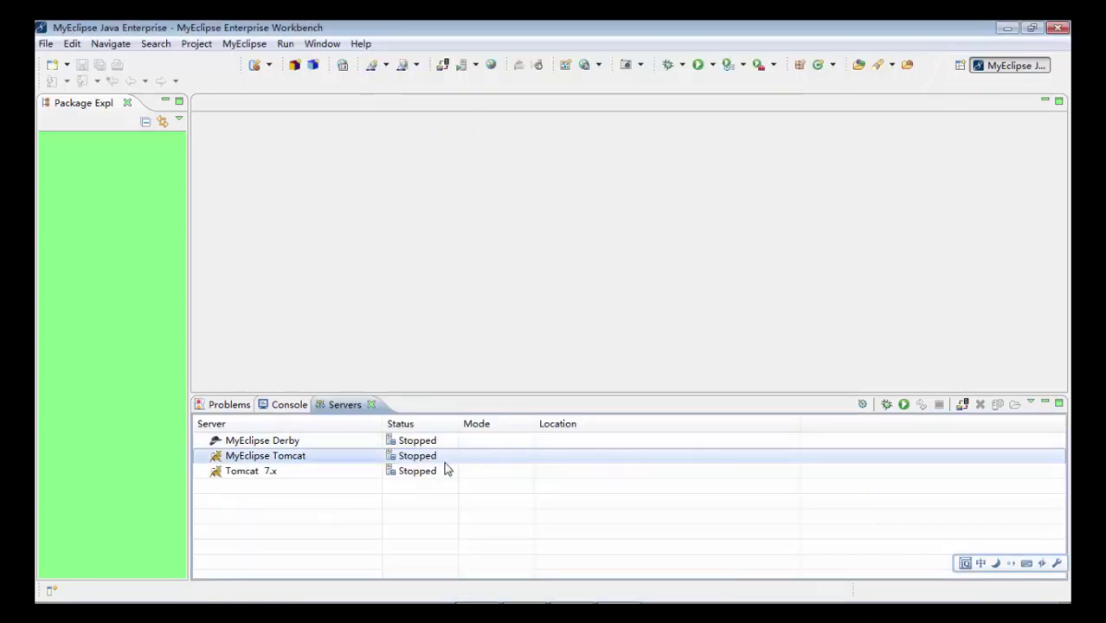
click(311, 469)
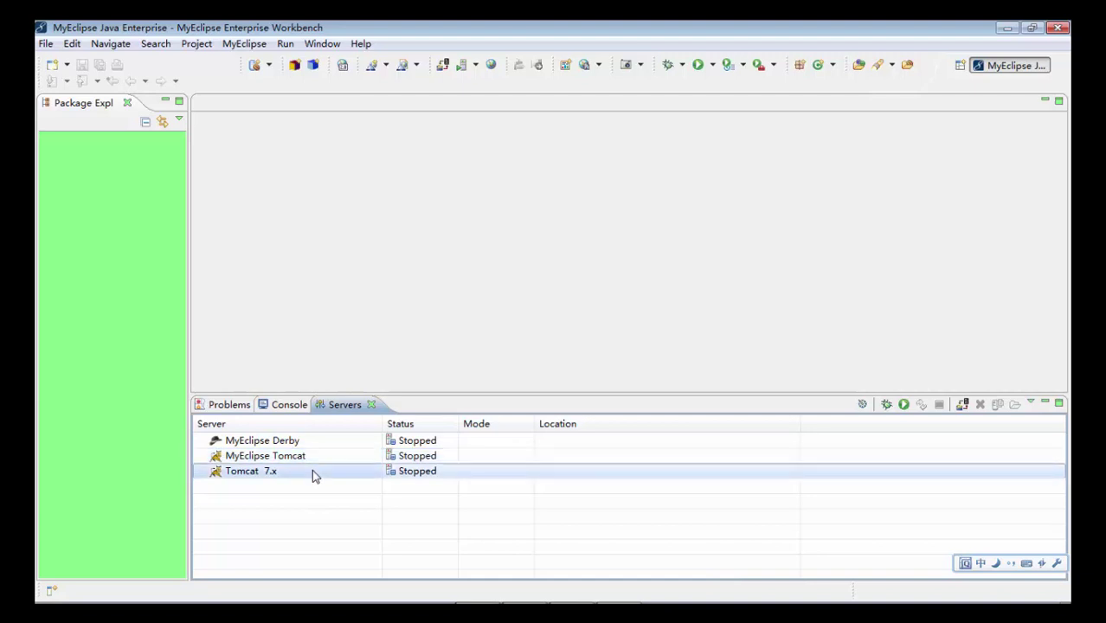
right_click(312, 469)
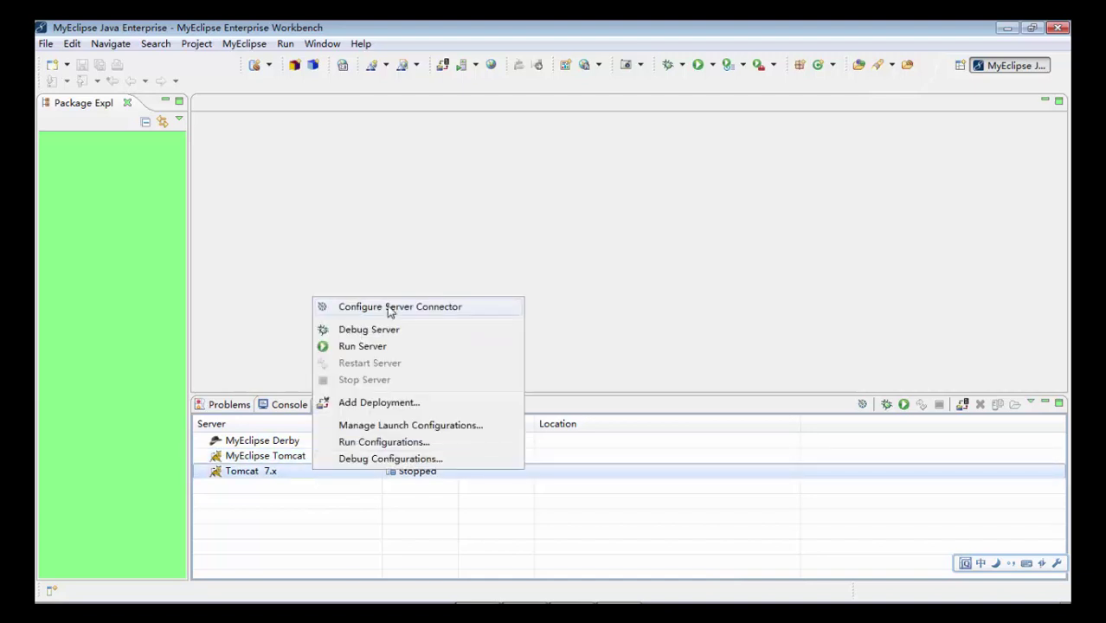
click(388, 459)
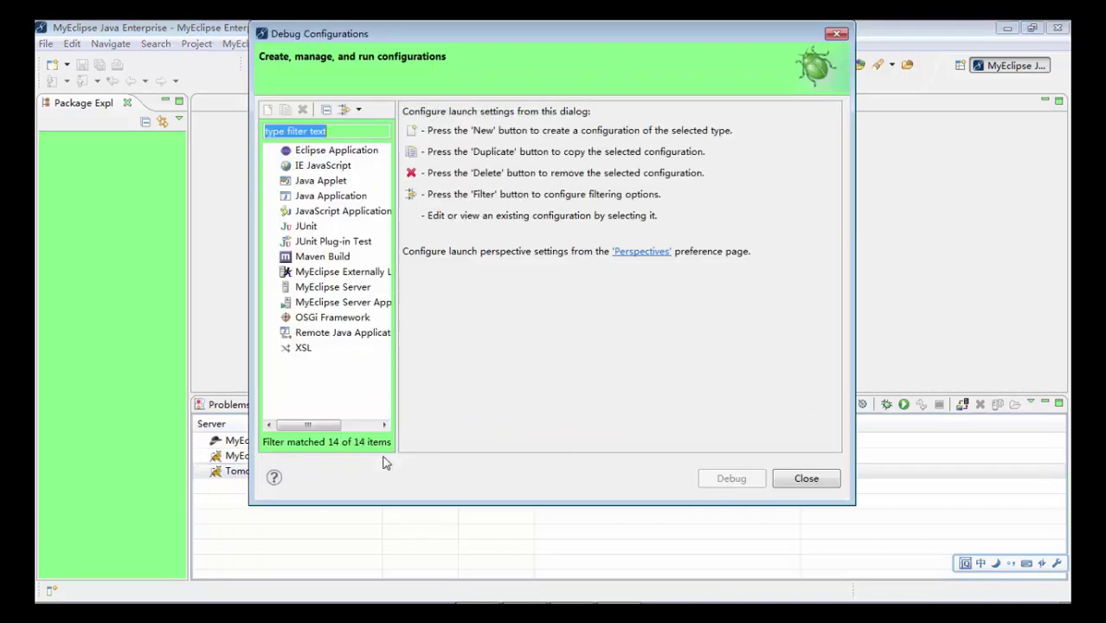
click(836, 33)
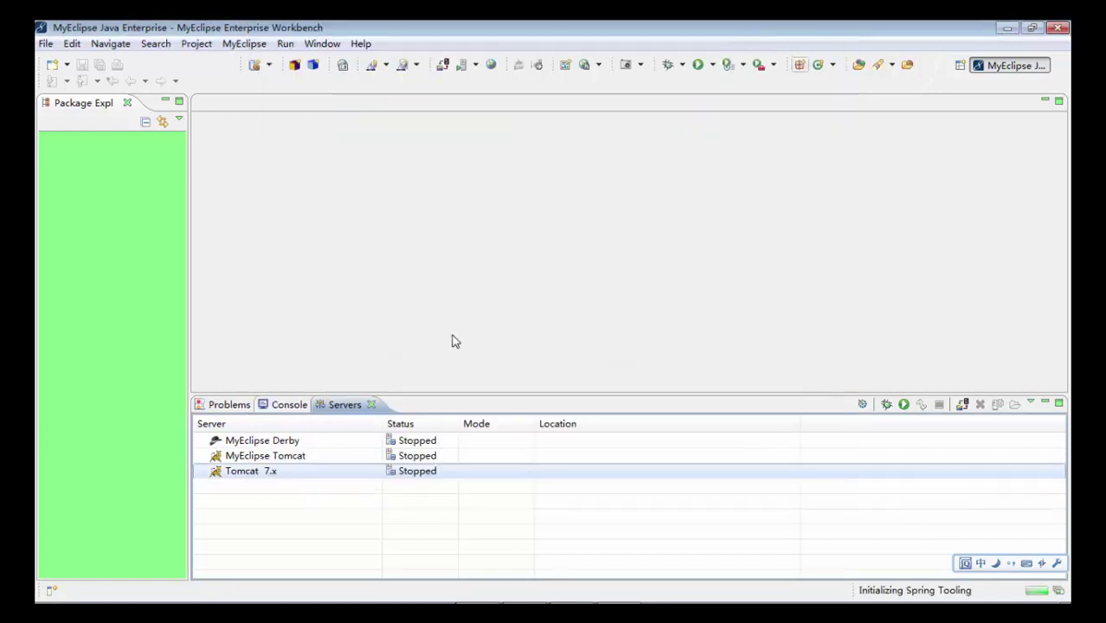
- In the Tomcat 7.x server connector's JDK settings, choose jdk1.7.0_75 as the JDK and save
right_click(304, 471)
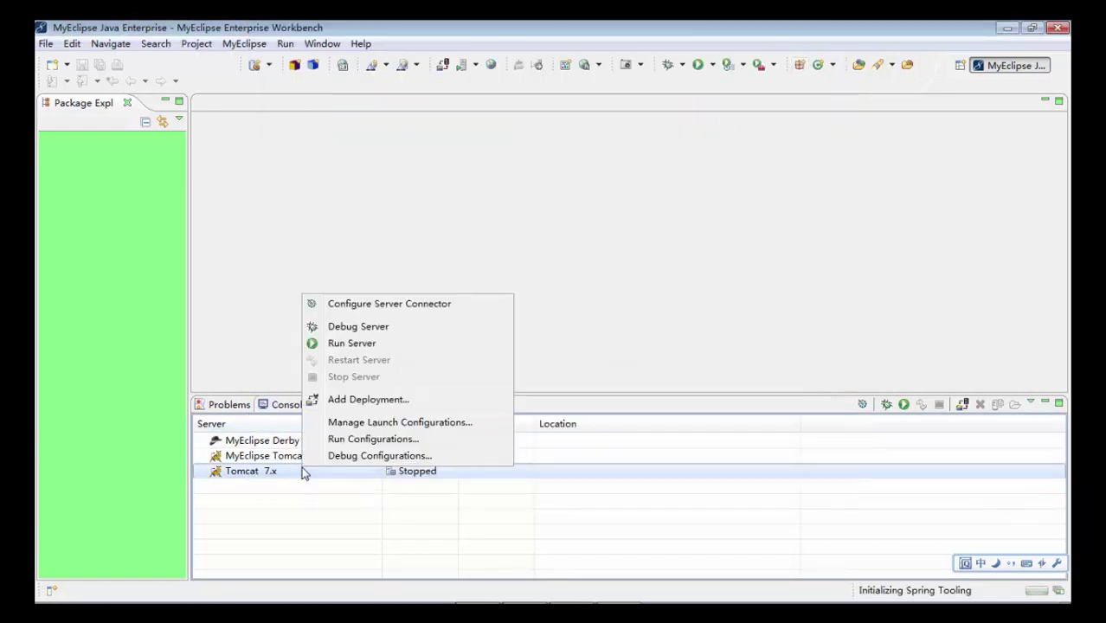
click(358, 307)
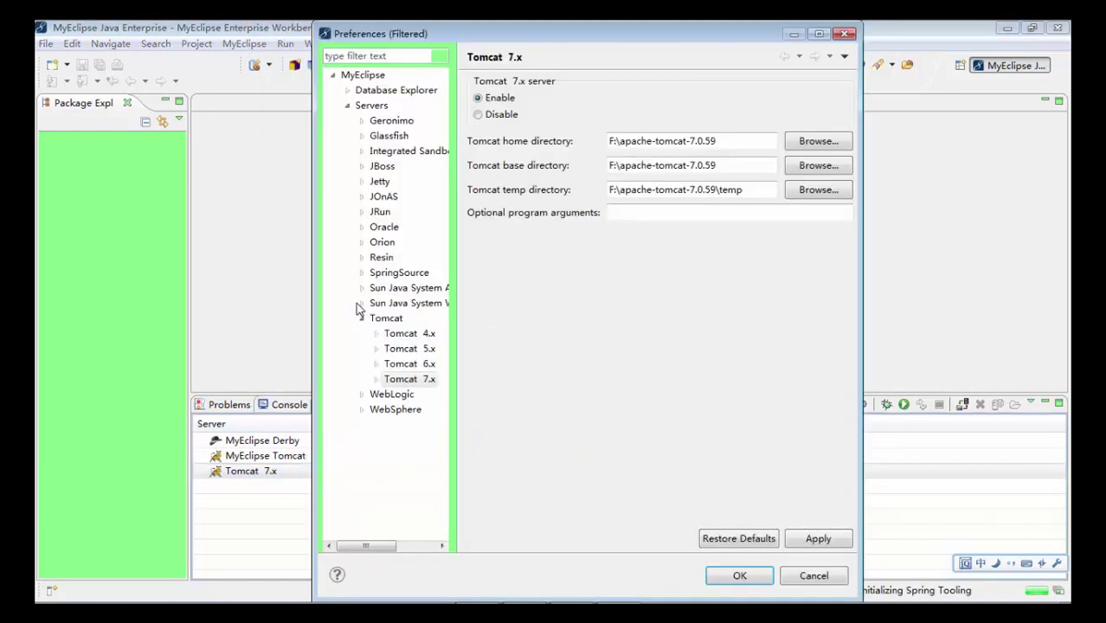
click(377, 380)
drag(455, 360, 489, 352)
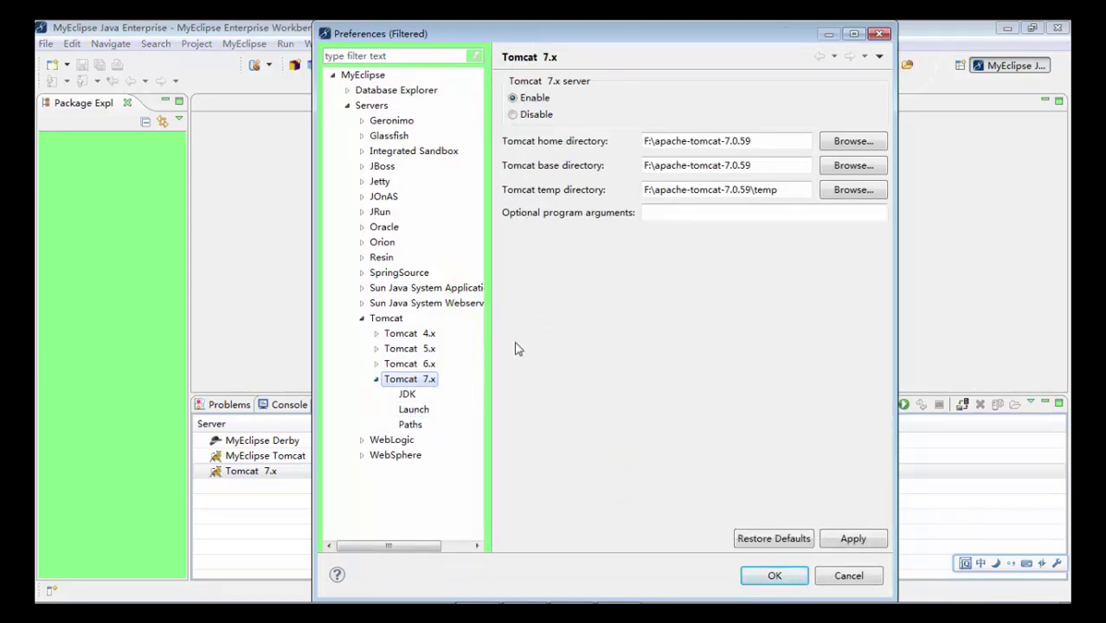
click(406, 395)
click(564, 107)
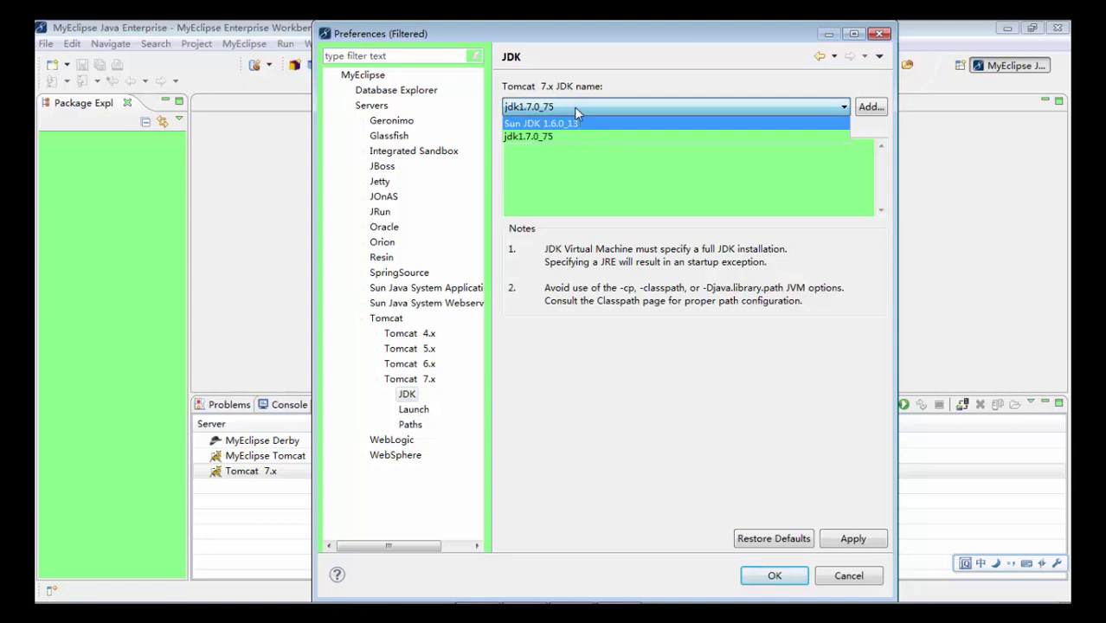
click(574, 106)
click(574, 107)
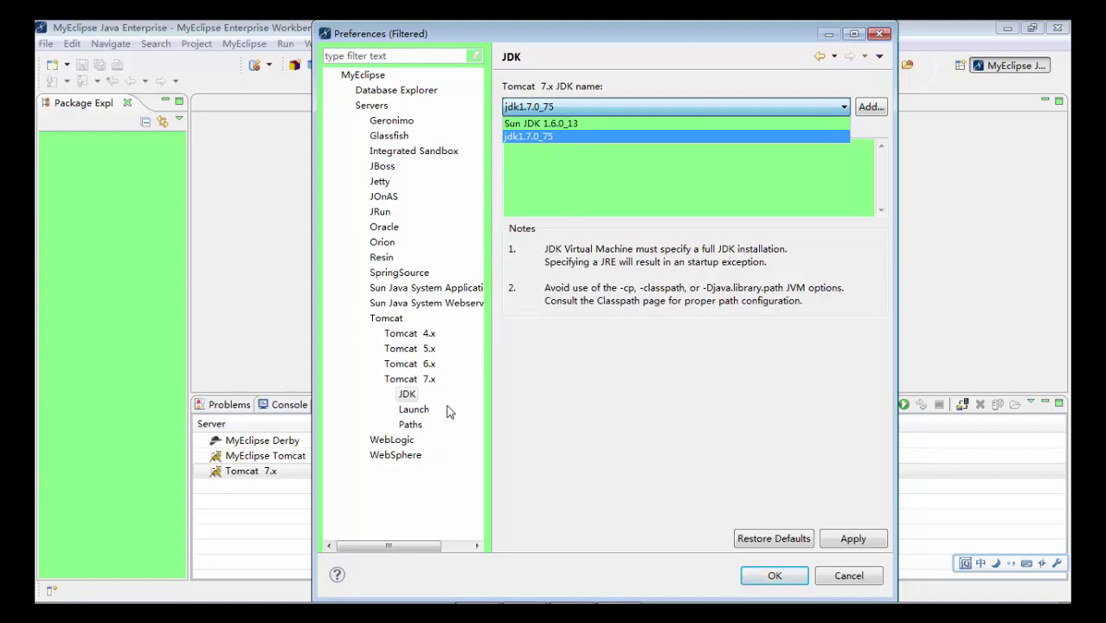
click(538, 139)
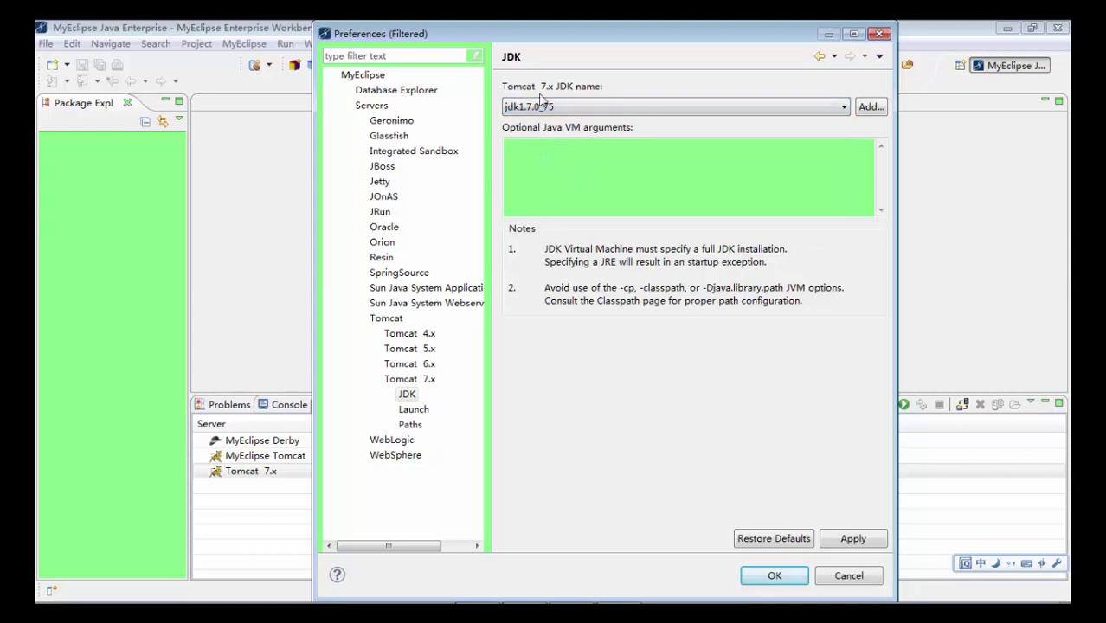
click(780, 576)
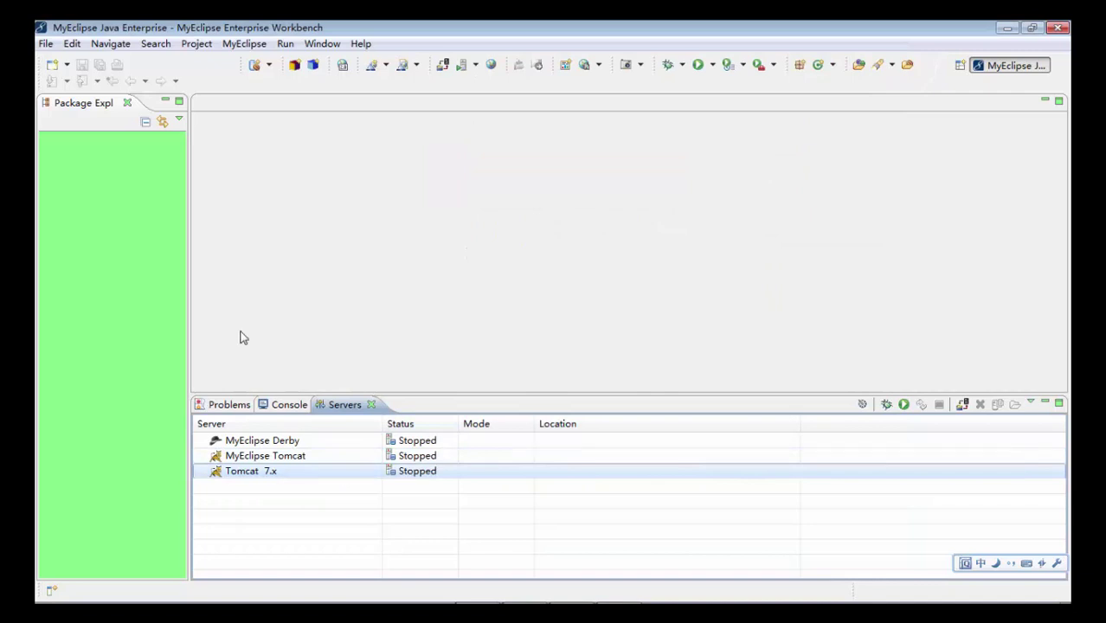
- Widen the Package Explorer view
drag(188, 277, 225, 274)
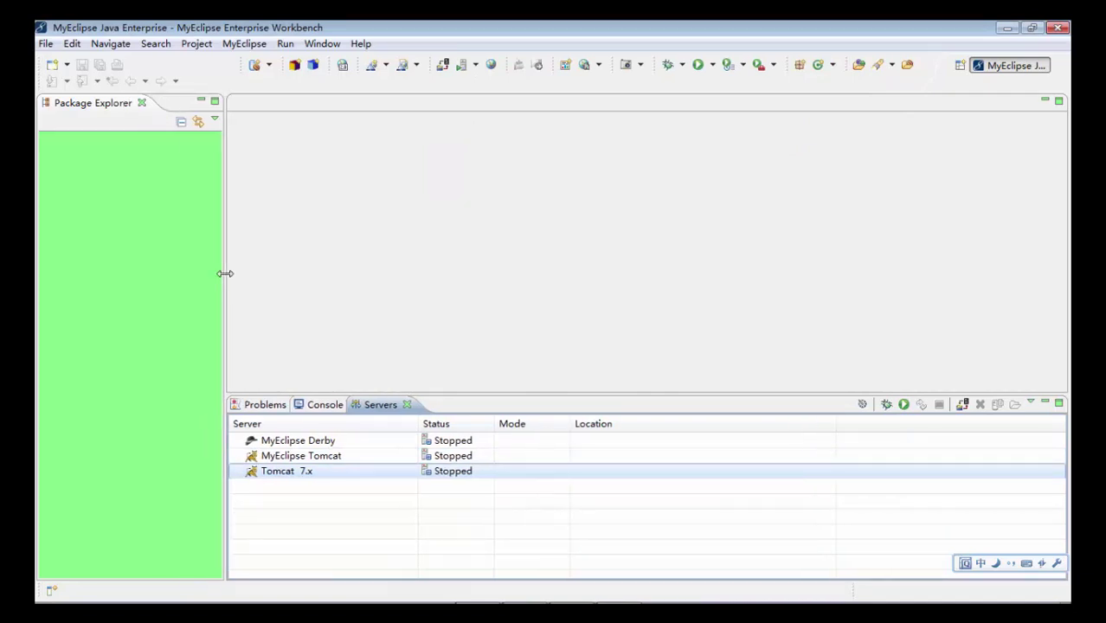
- Create a new web service project named Jbpm, declining the custom compiler compliance setting
right_click(106, 168)
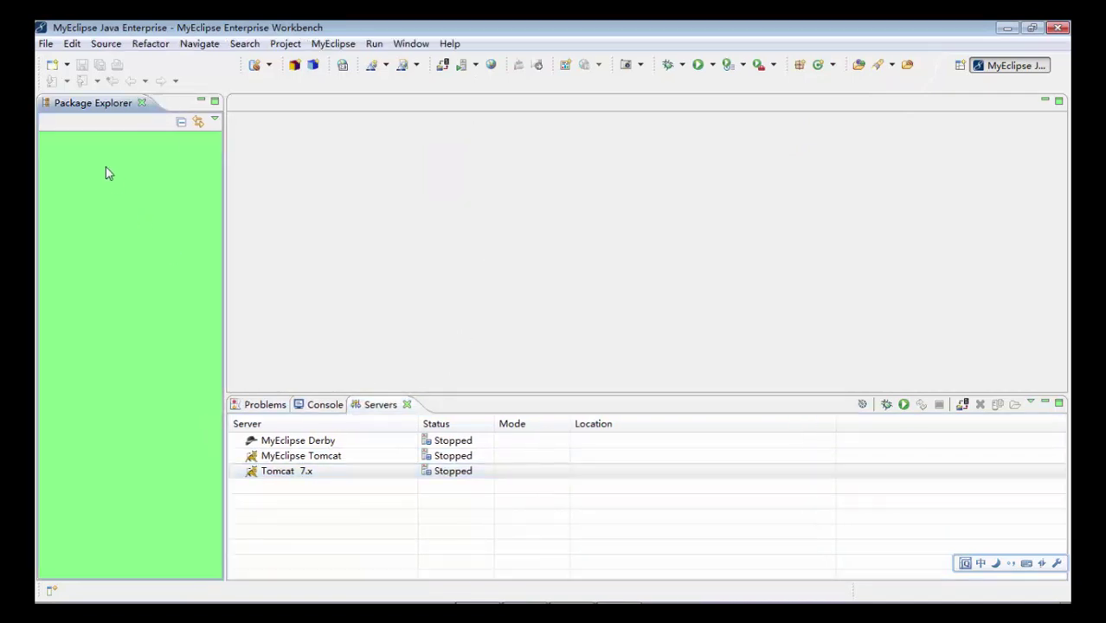
mouse_move(173, 186)
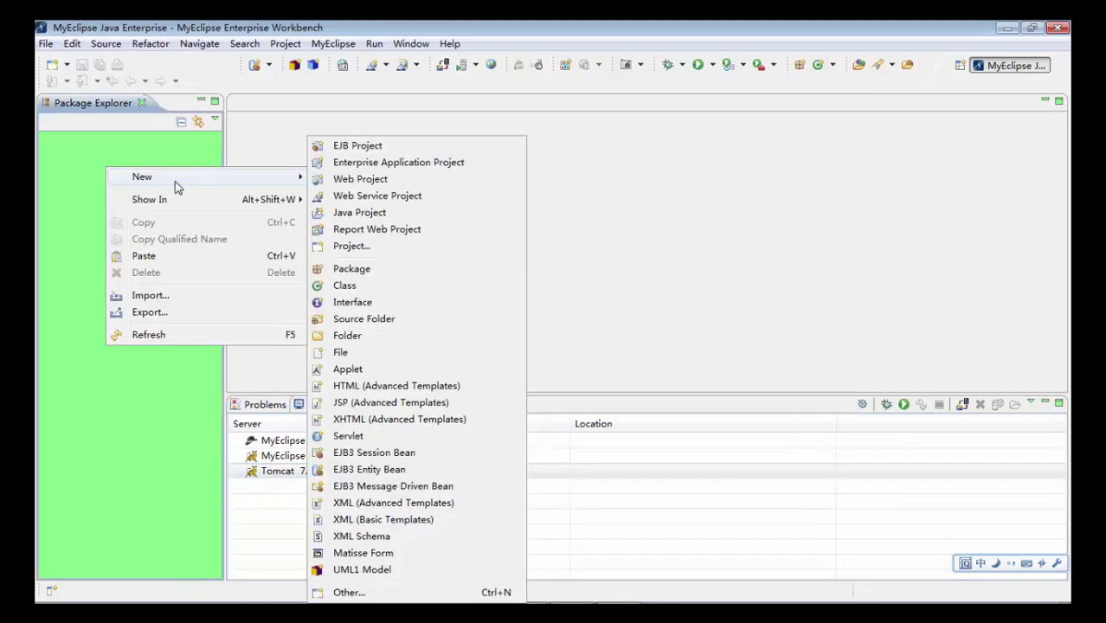
click(353, 197)
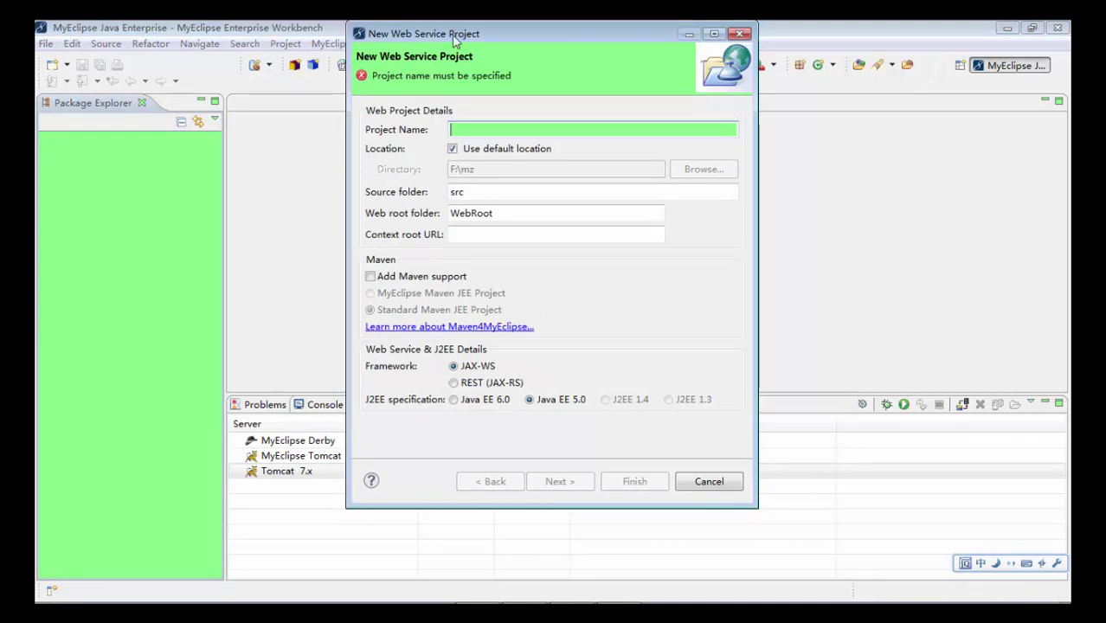
text(J)
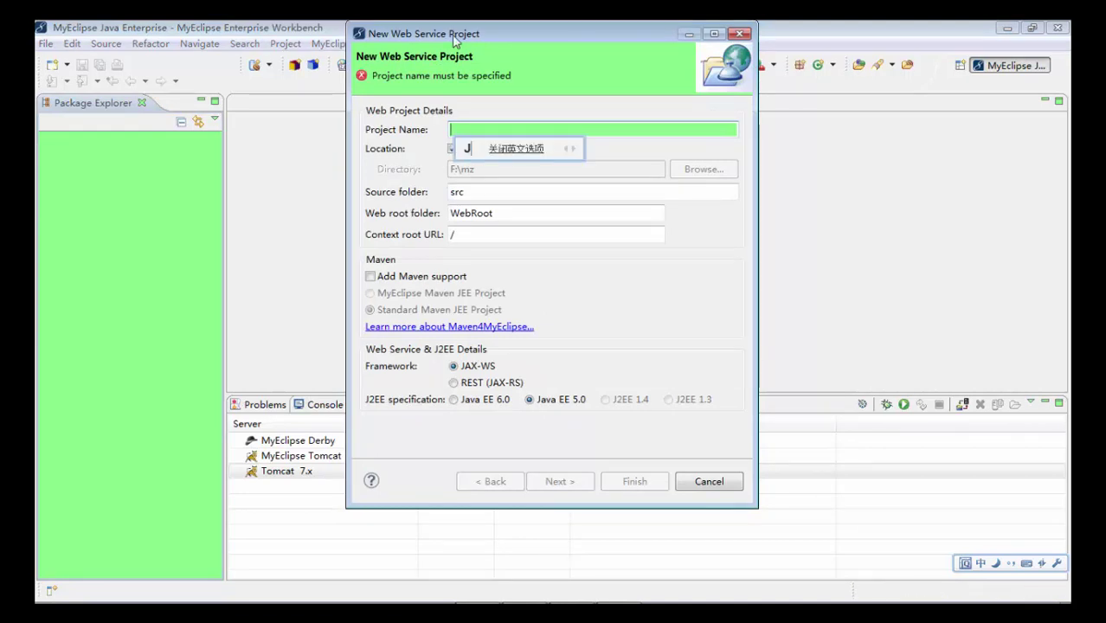
text(B)
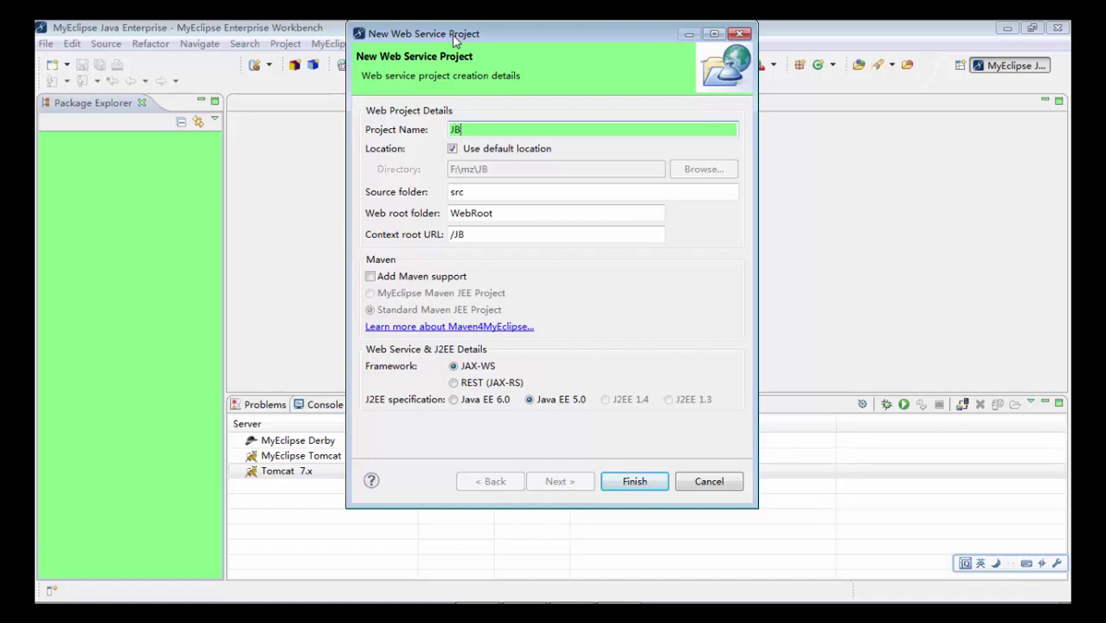
text(pm)
key(BackSpace)
key(BackSpace)
key(BackSpace)
text(bpm)
click(632, 483)
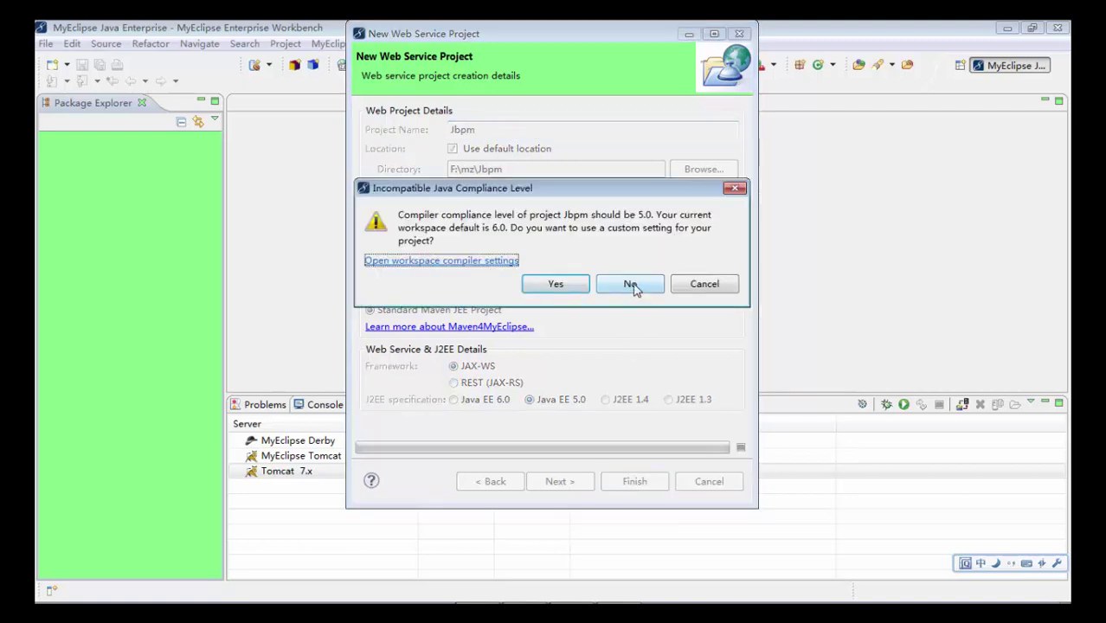
click(630, 285)
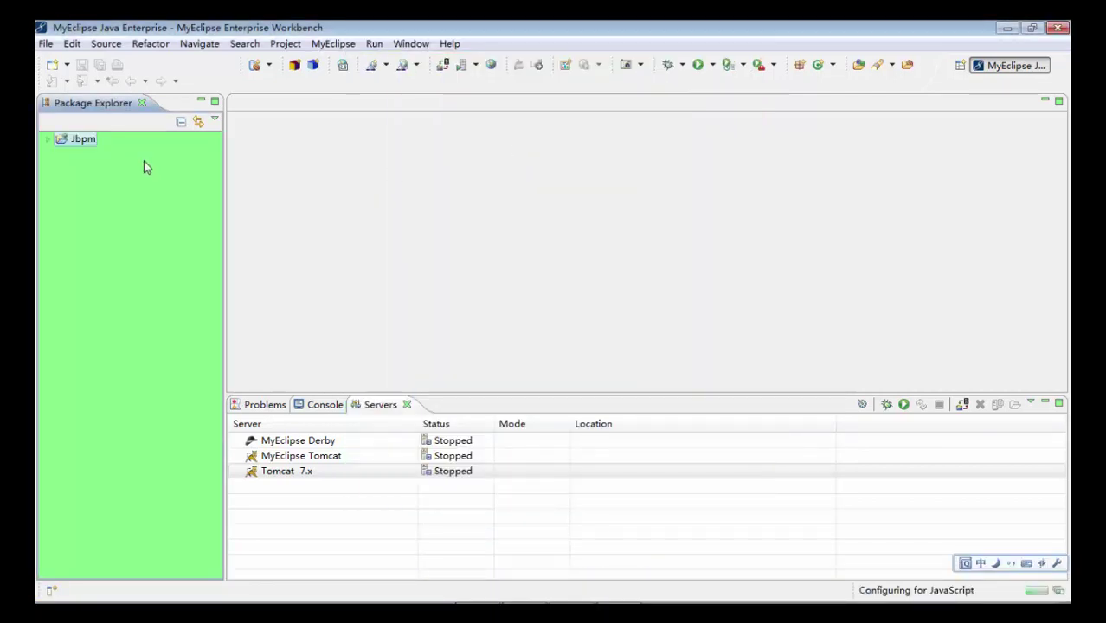
- Widen the Package Explorer, expand the Jbpm project down to WebRoot/WEB-INF, and select its lib folder
click(49, 142)
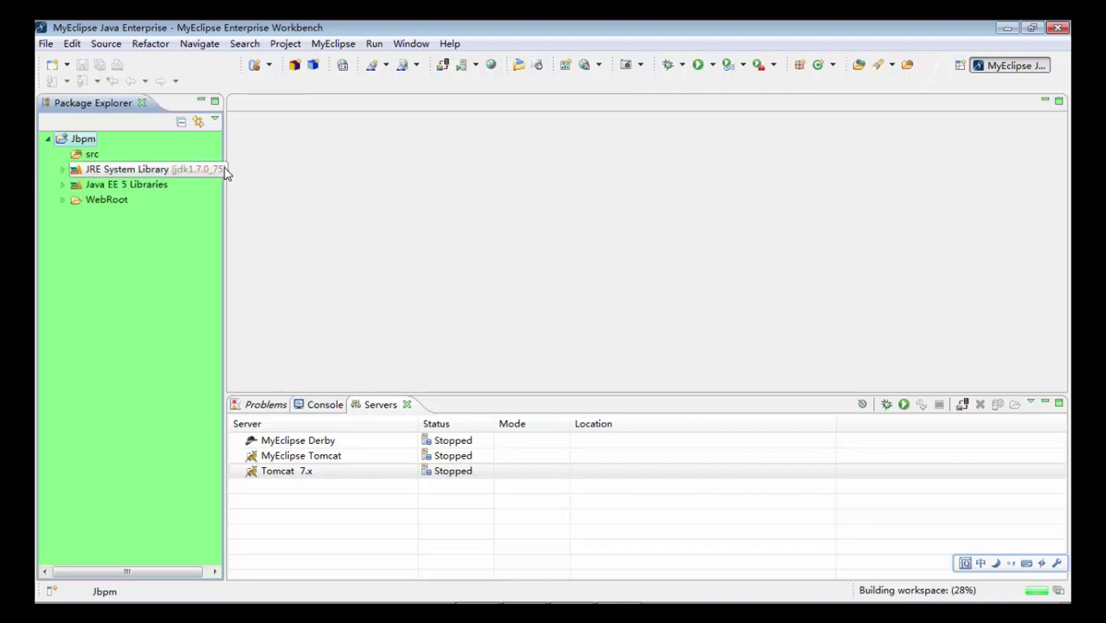
drag(224, 169, 264, 161)
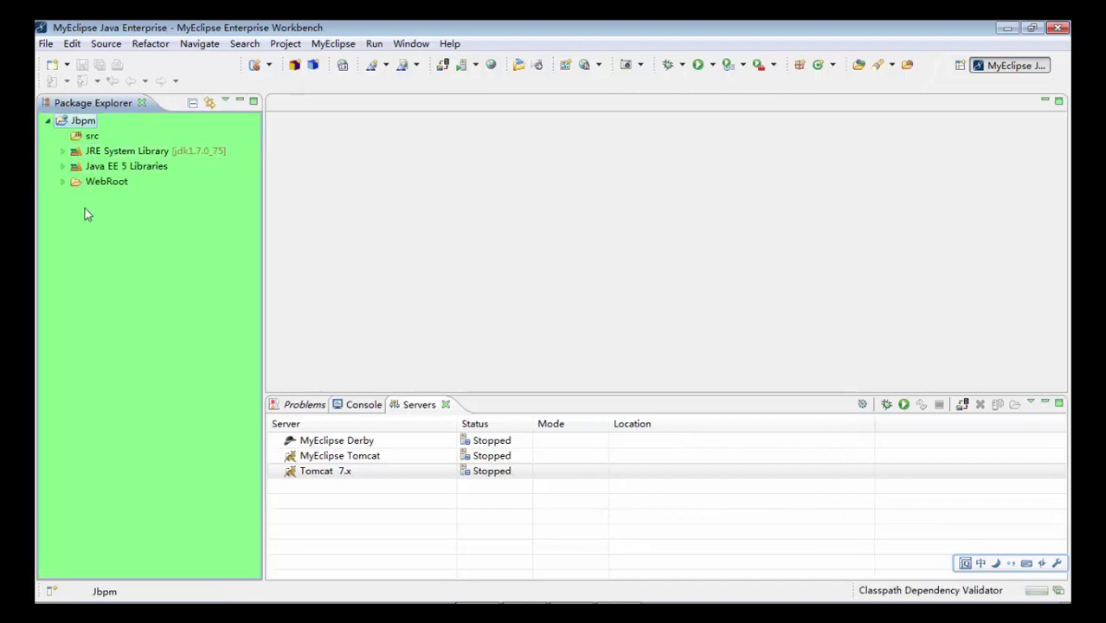
click(63, 182)
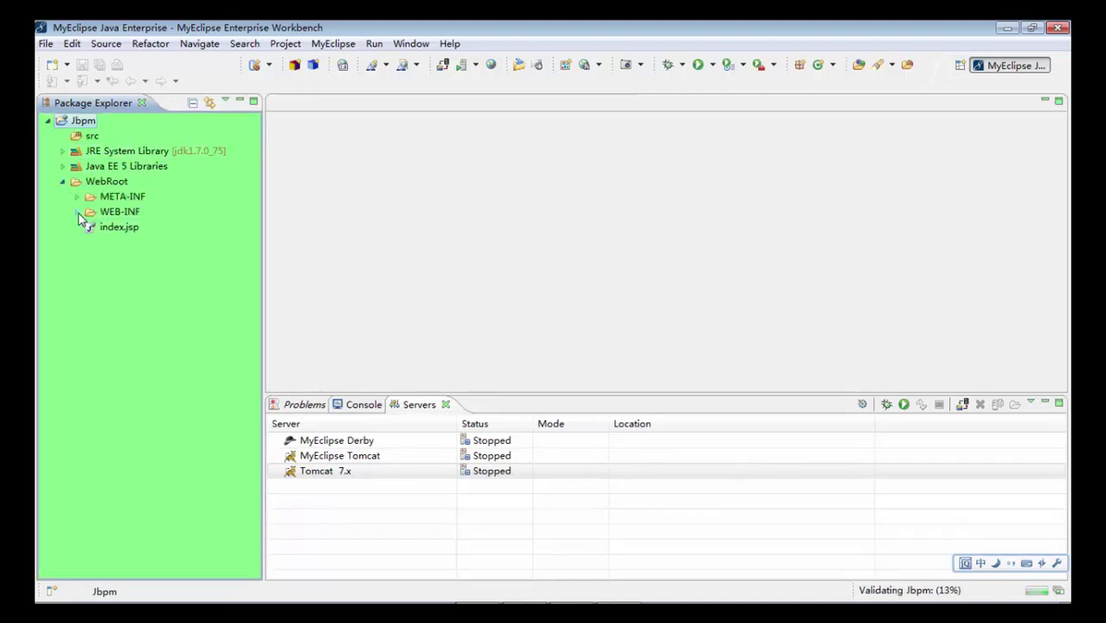
click(76, 211)
click(65, 181)
click(65, 182)
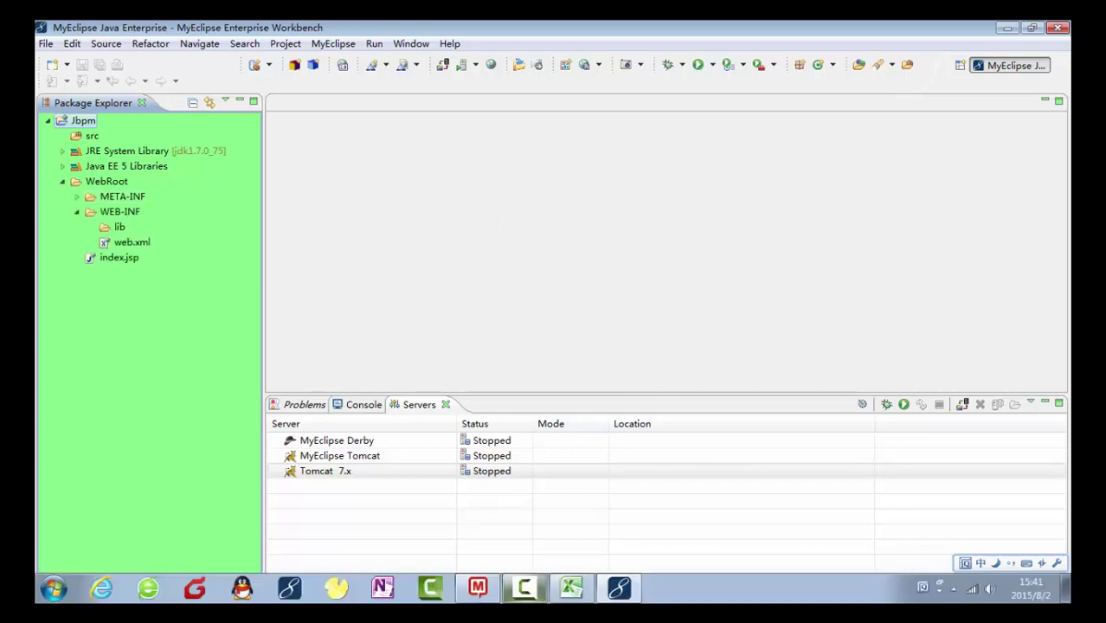
mouse_move(524, 588)
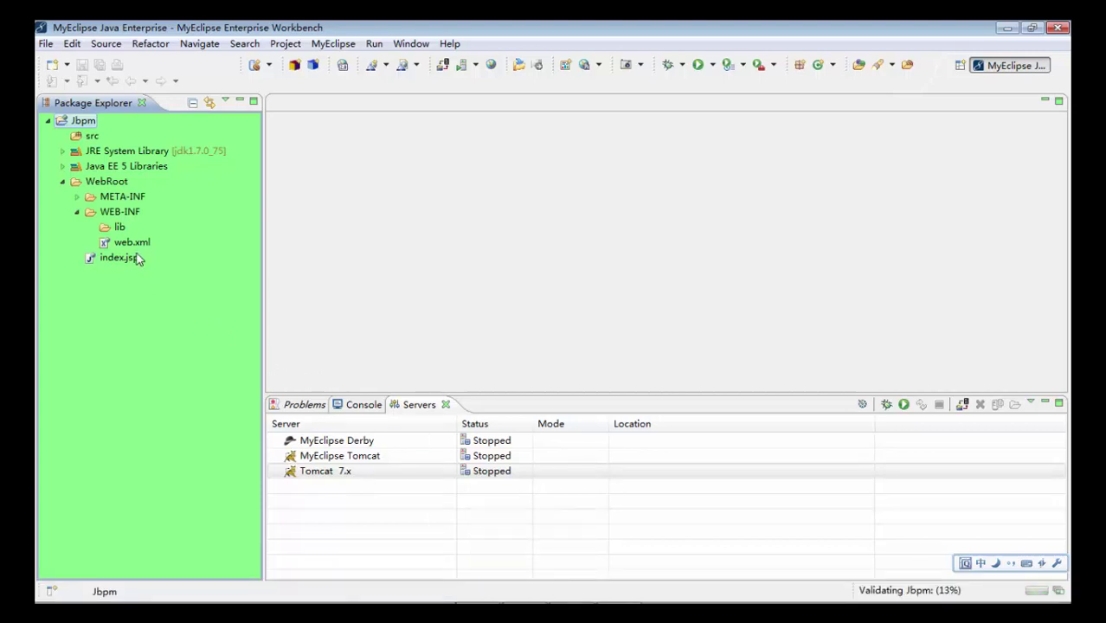
click(120, 226)
- Switch to the desktop and open the jar folder inside E:\麦子学院 in the file explorer
mouse_move(606, 597)
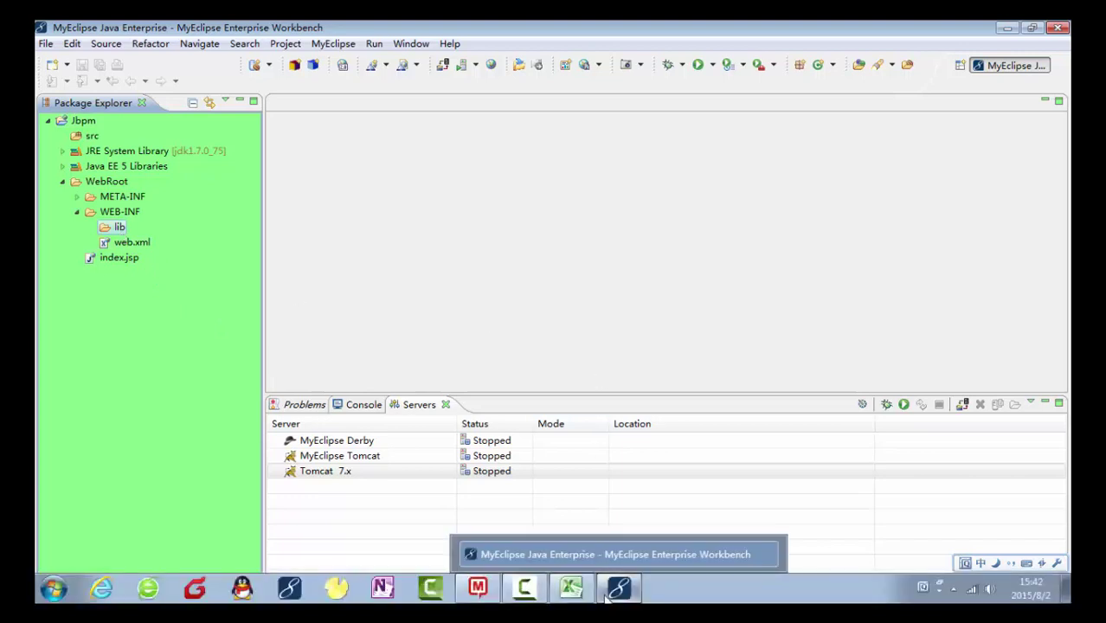
click(477, 588)
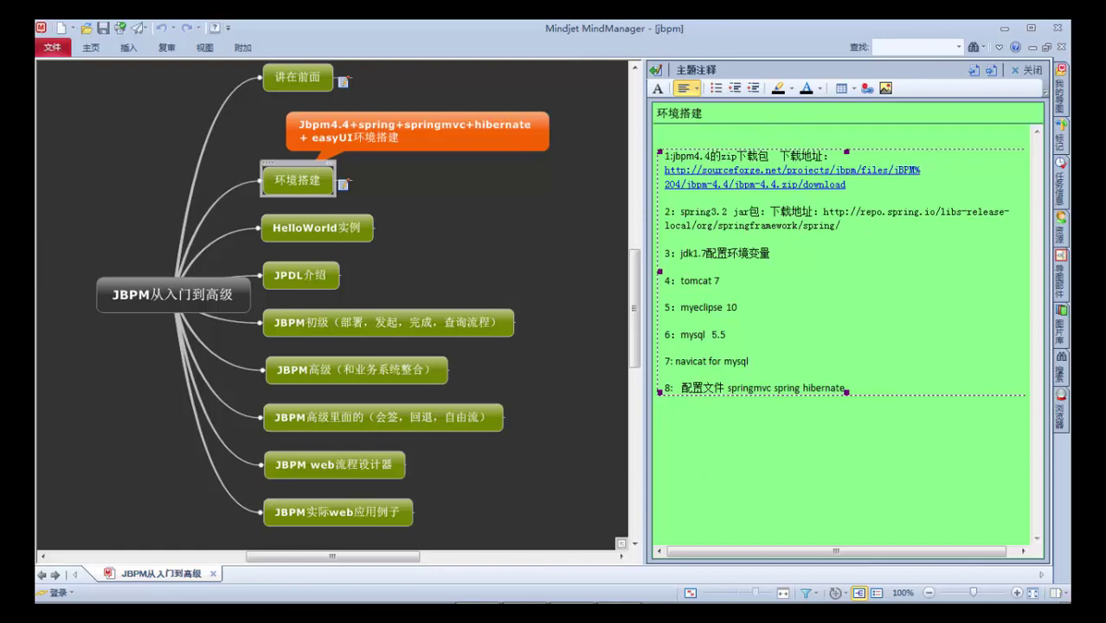
mouse_move(587, 588)
click(1004, 28)
click(1000, 25)
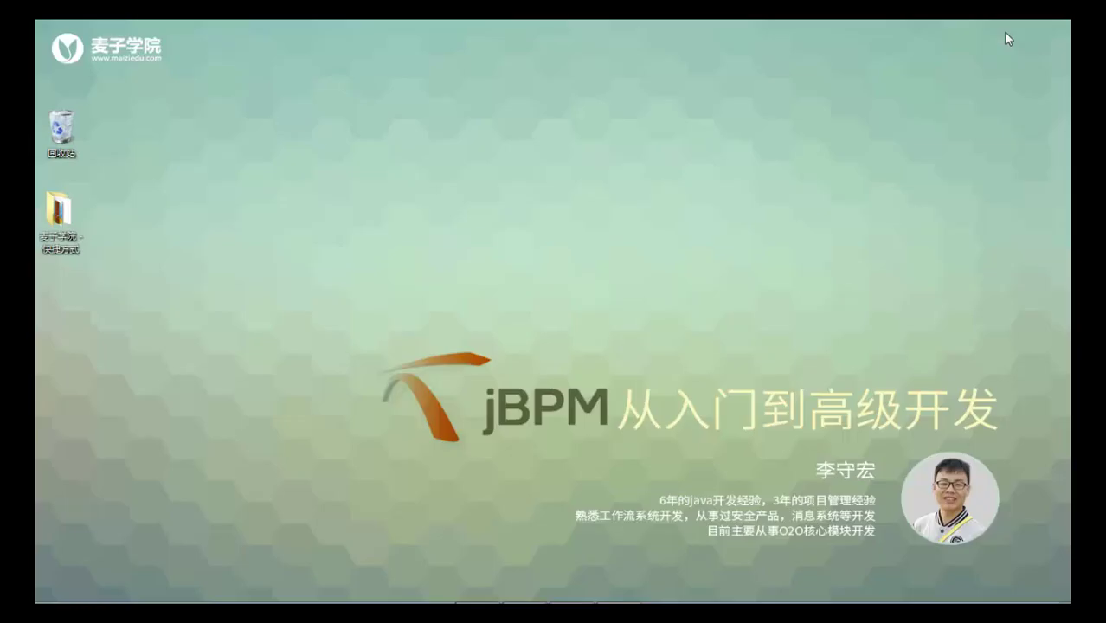
double_click(58, 221)
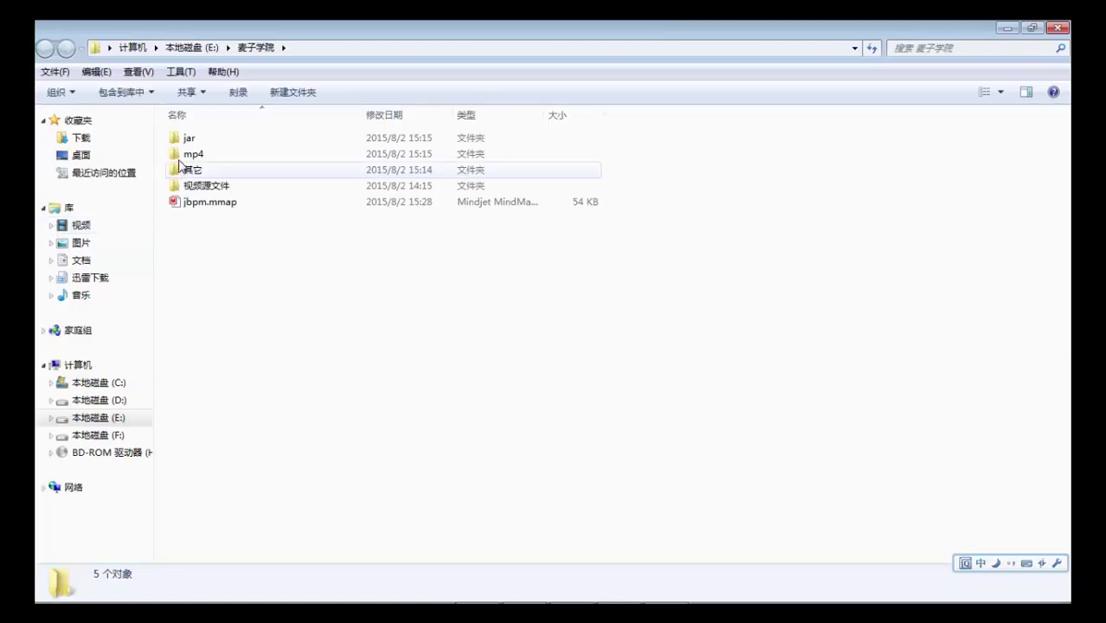
click(191, 141)
double_click(191, 141)
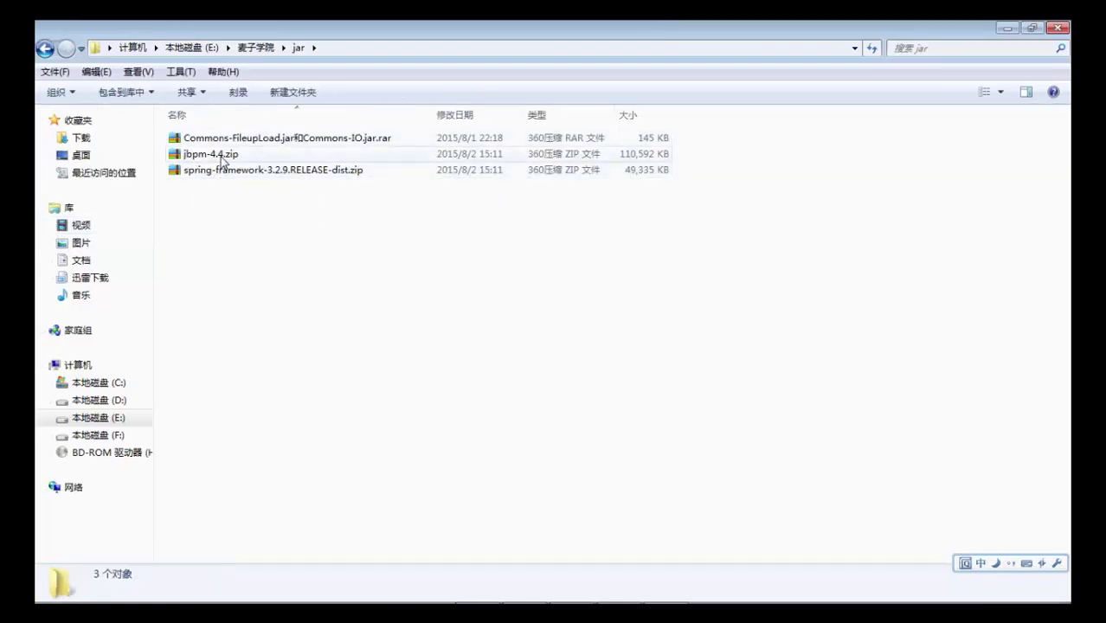
- Extract jbpm-4.4.zip and spring-framework-3.2.9.RELEASE-dist.zip, each into a folder of its own name
click(222, 158)
right_click(221, 156)
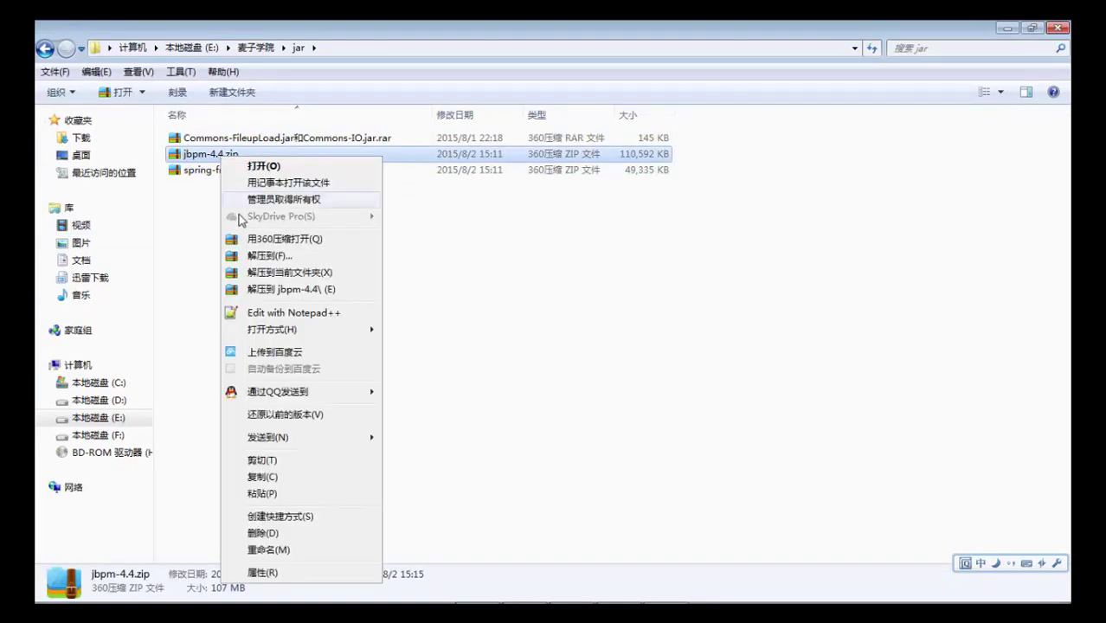
click(257, 288)
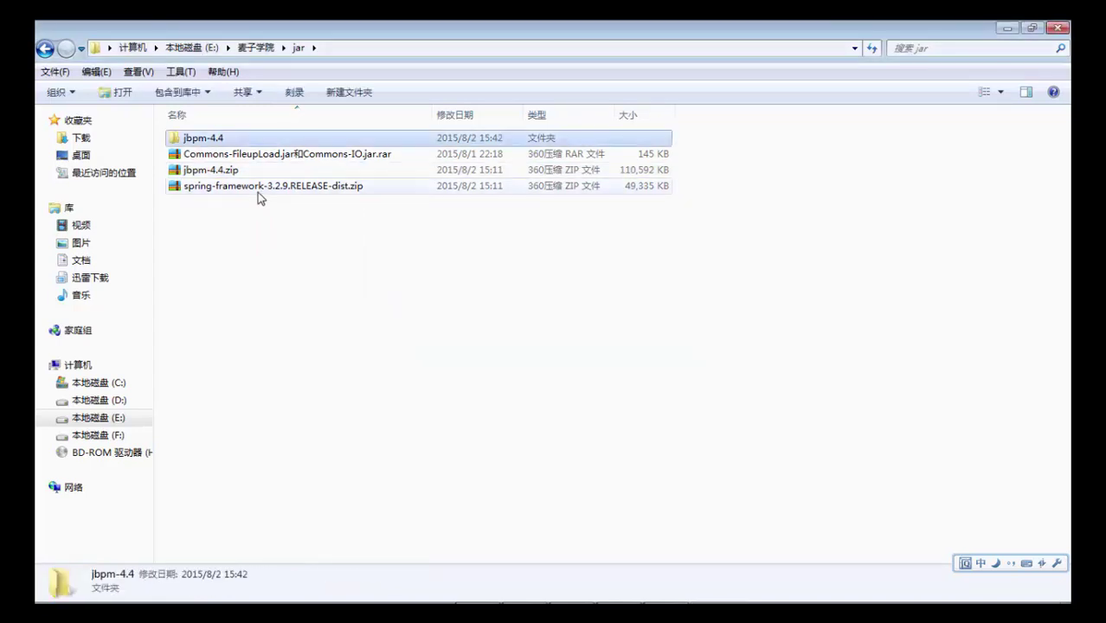
click(258, 192)
right_click(258, 192)
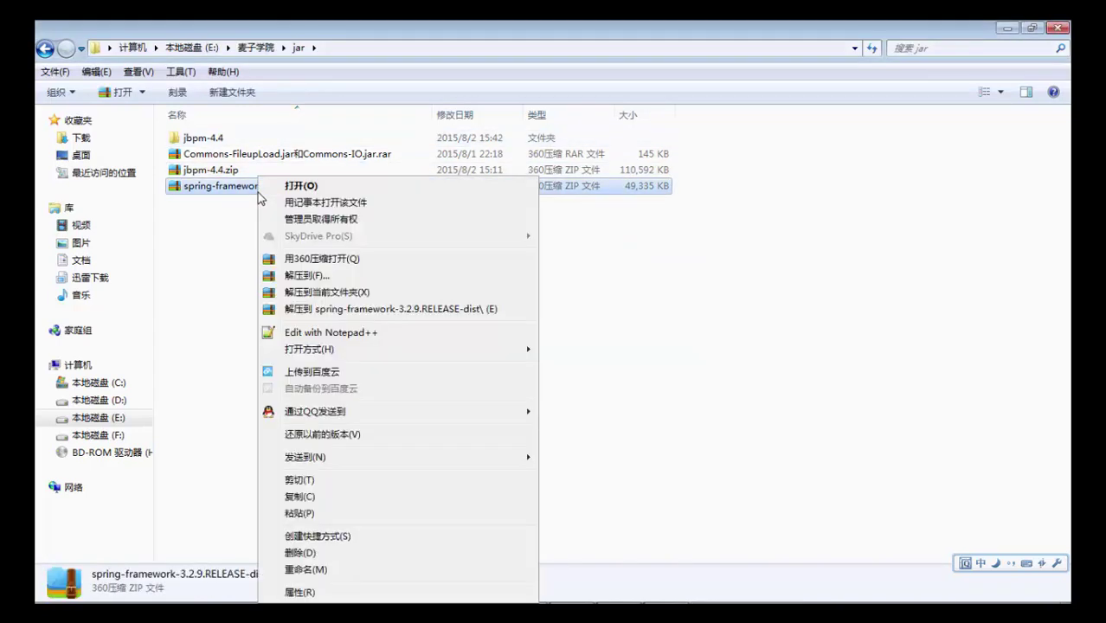
click(321, 310)
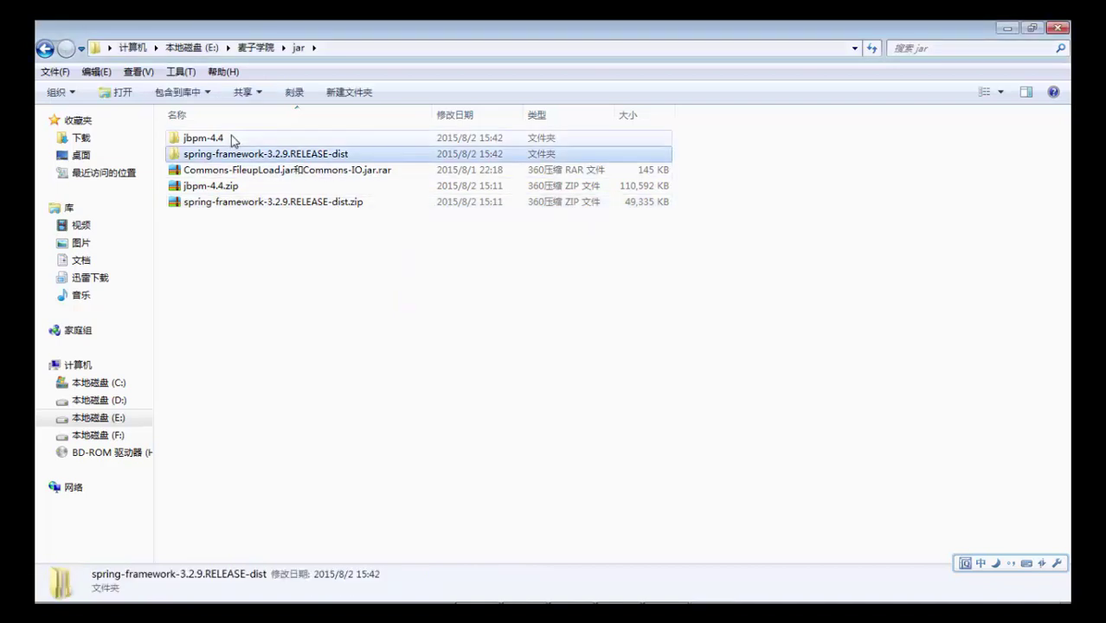
- Copy jbpm.jar from the extracted jbpm-4.4 folder into the Jbpm project's WEB-INF/lib folder in MyEclipse and expand that folder
click(214, 142)
double_click(213, 142)
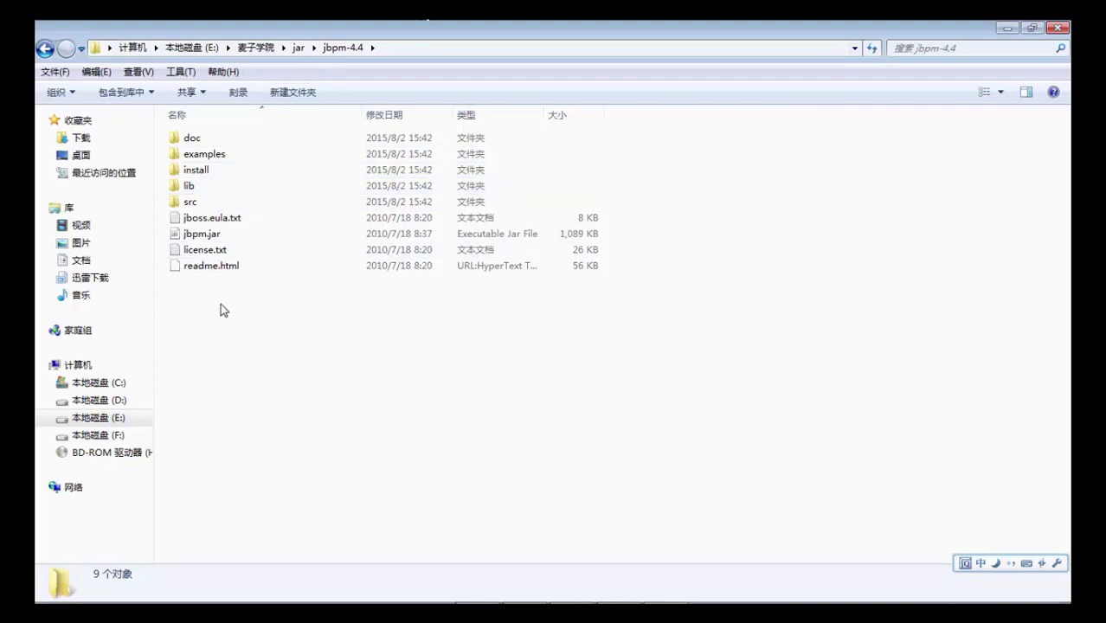
click(280, 240)
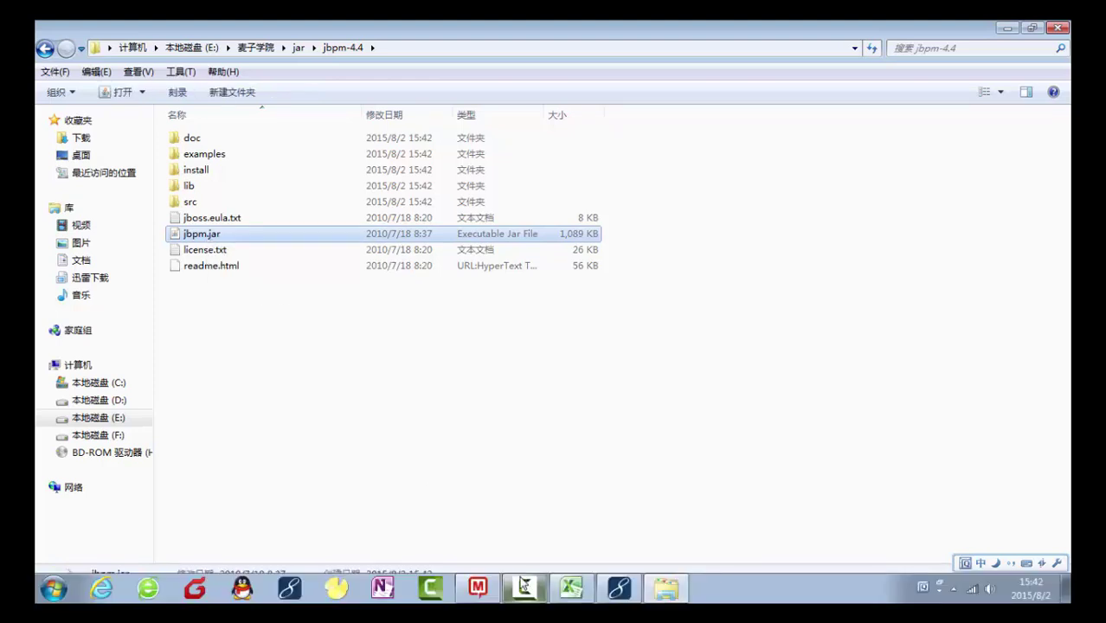
click(618, 588)
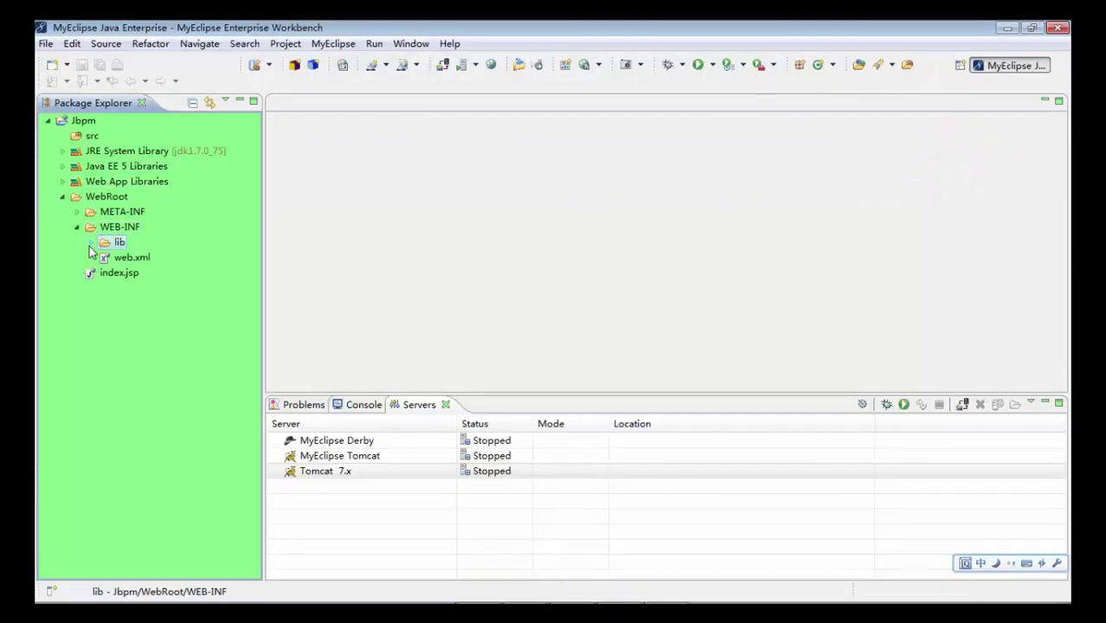
click(91, 243)
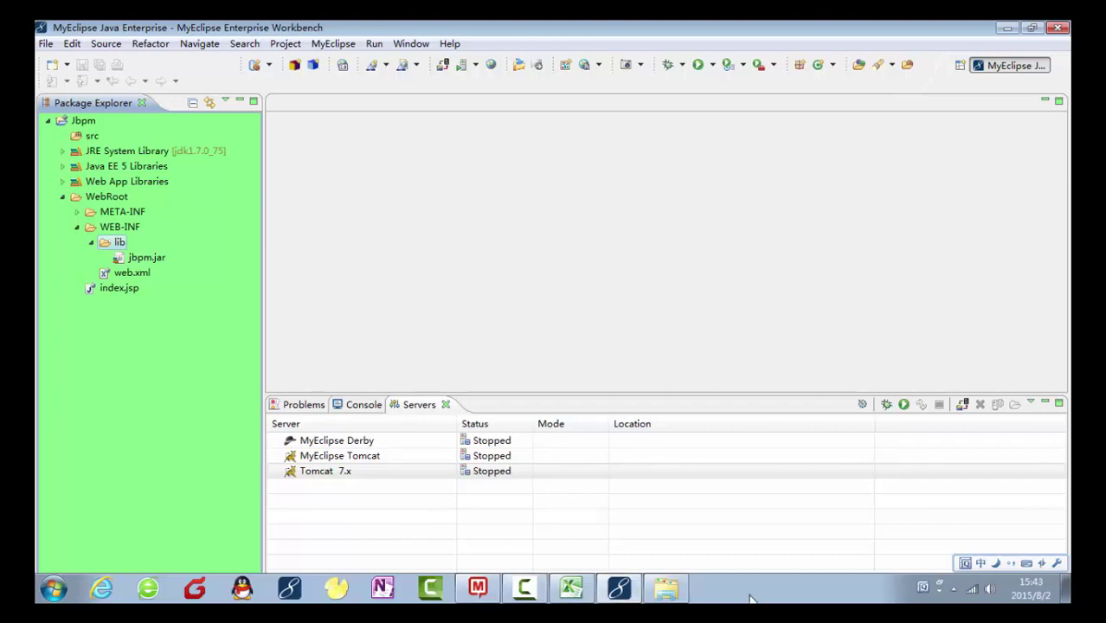
- Switch back to the file explorer, open the lib folder of jbpm-4.4, and examine its jar files, including commons-collections, mysql-connector-java and juel-impl
click(665, 589)
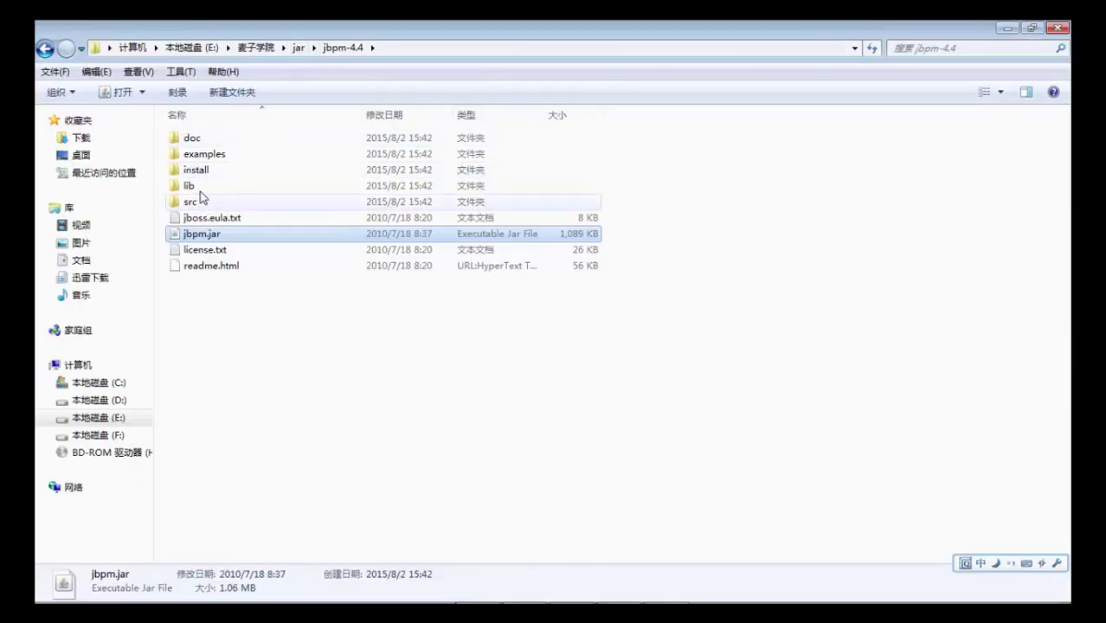
double_click(201, 187)
scroll(286, 259, down, 11)
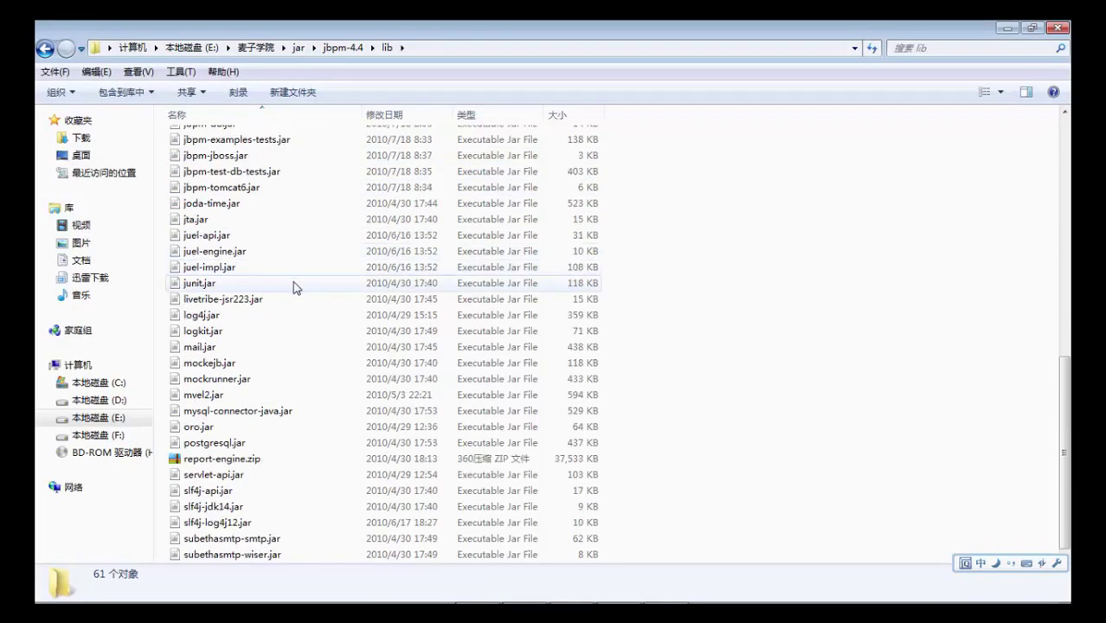
scroll(303, 326, up, 11)
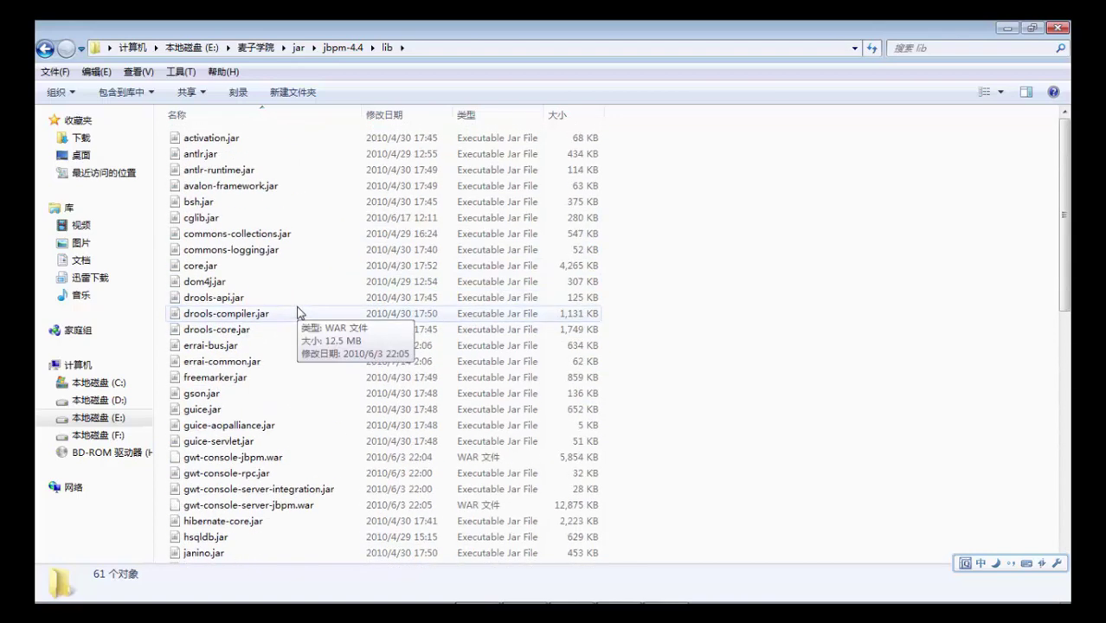
scroll(295, 316, down, 1)
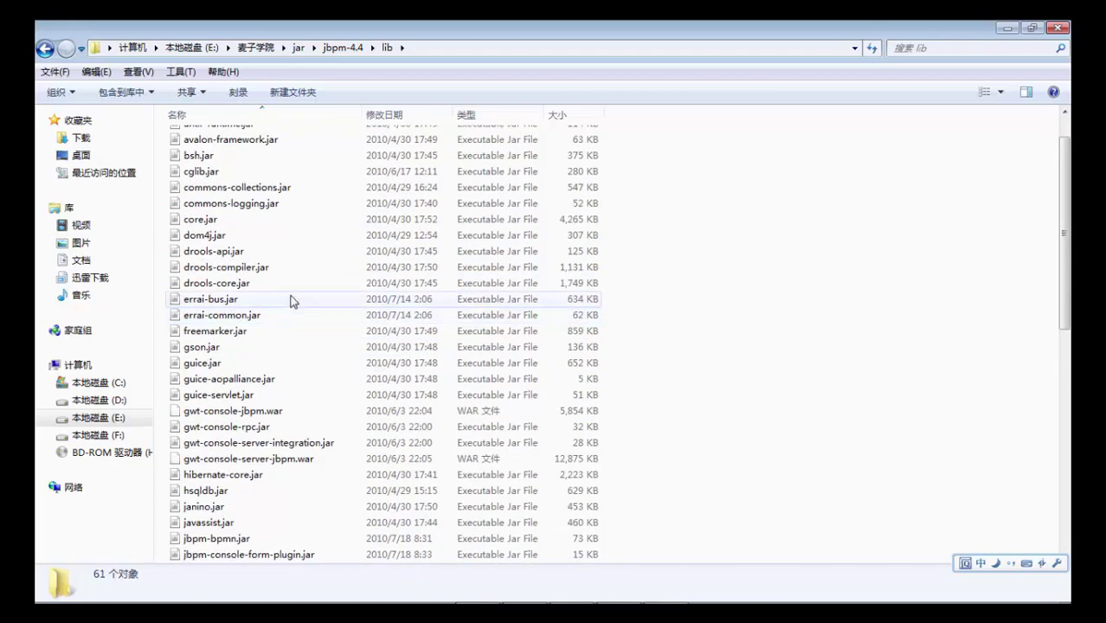
scroll(292, 301, up, 1)
click(260, 234)
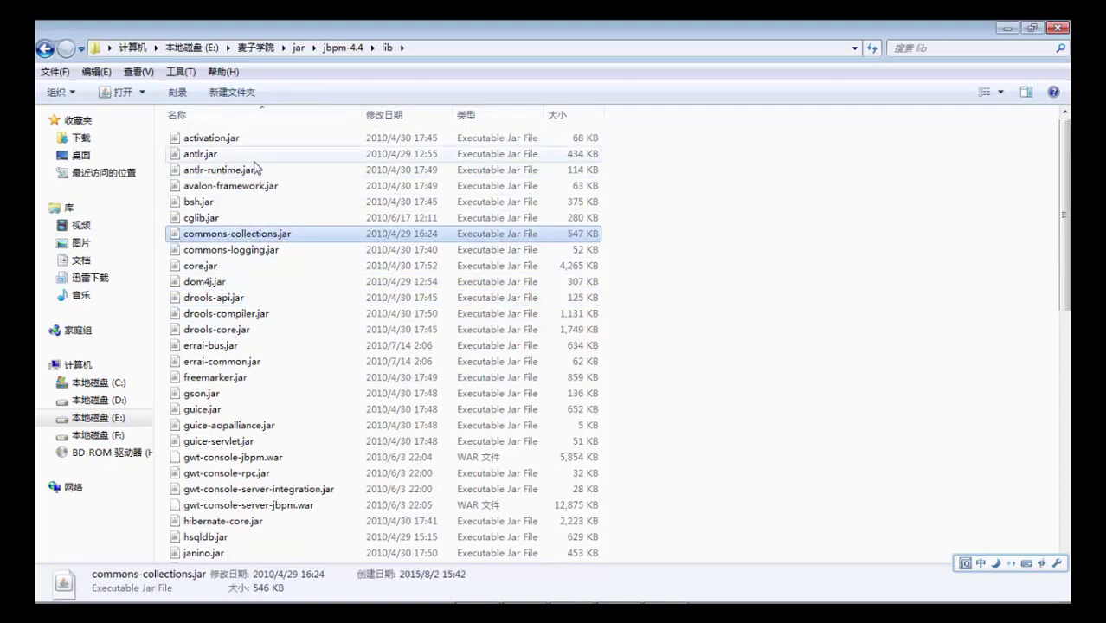
scroll(288, 343, down, 2)
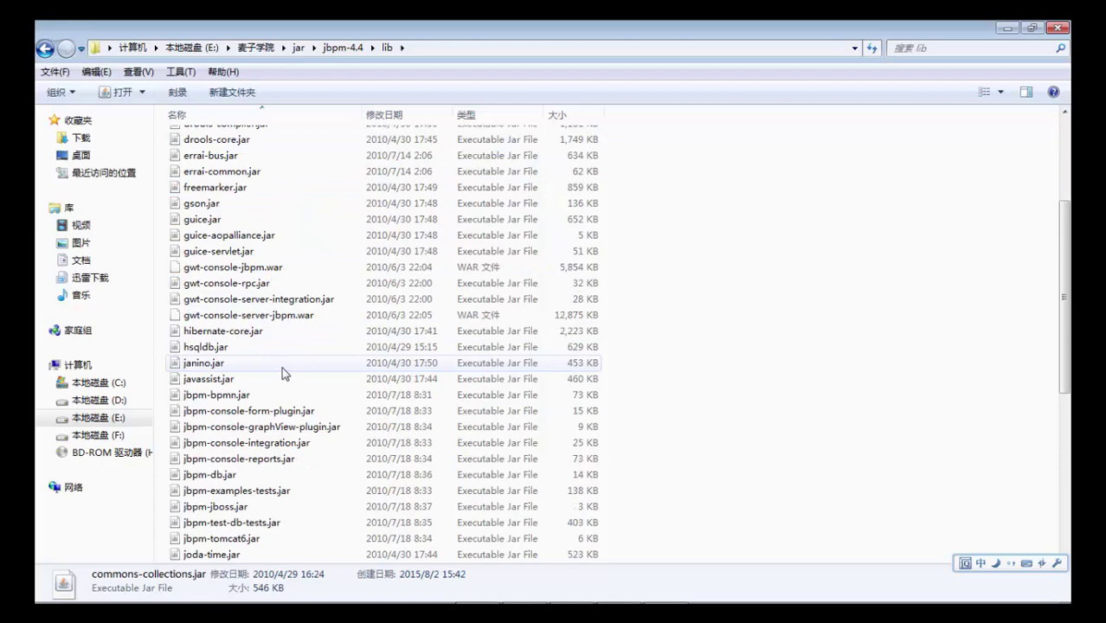
scroll(280, 373, down, 4)
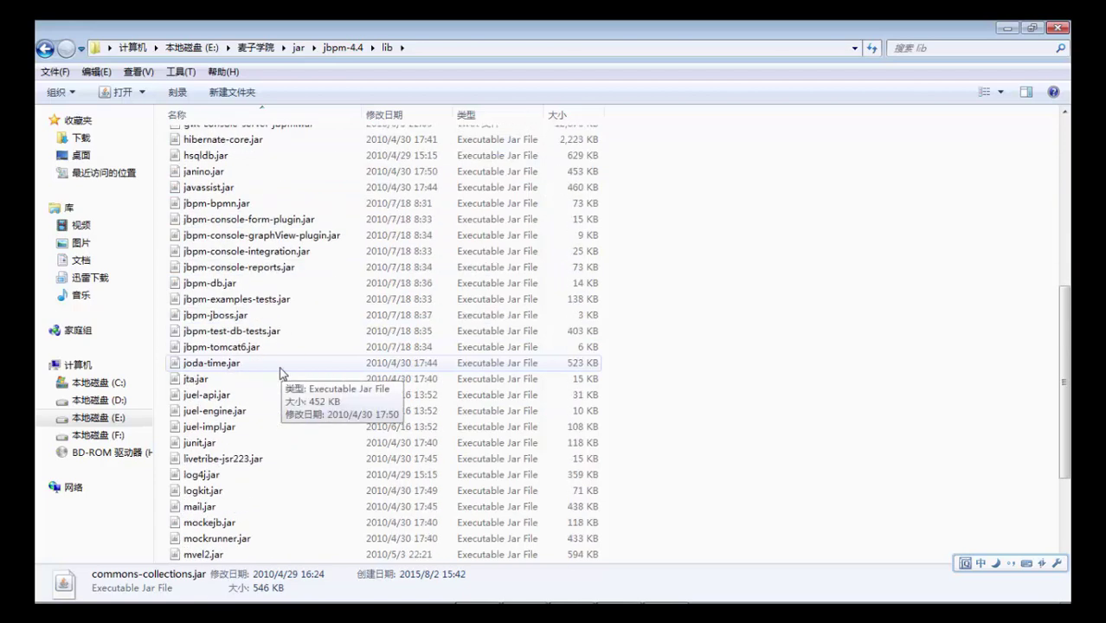
scroll(279, 374, down, 2)
scroll(281, 365, down, 2)
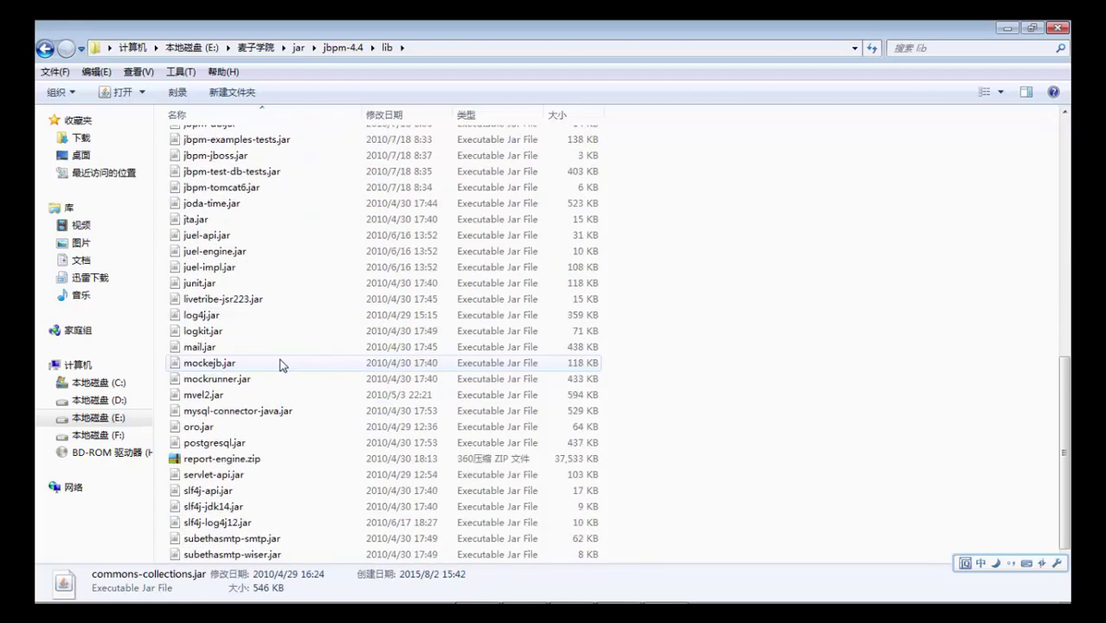
click(260, 413)
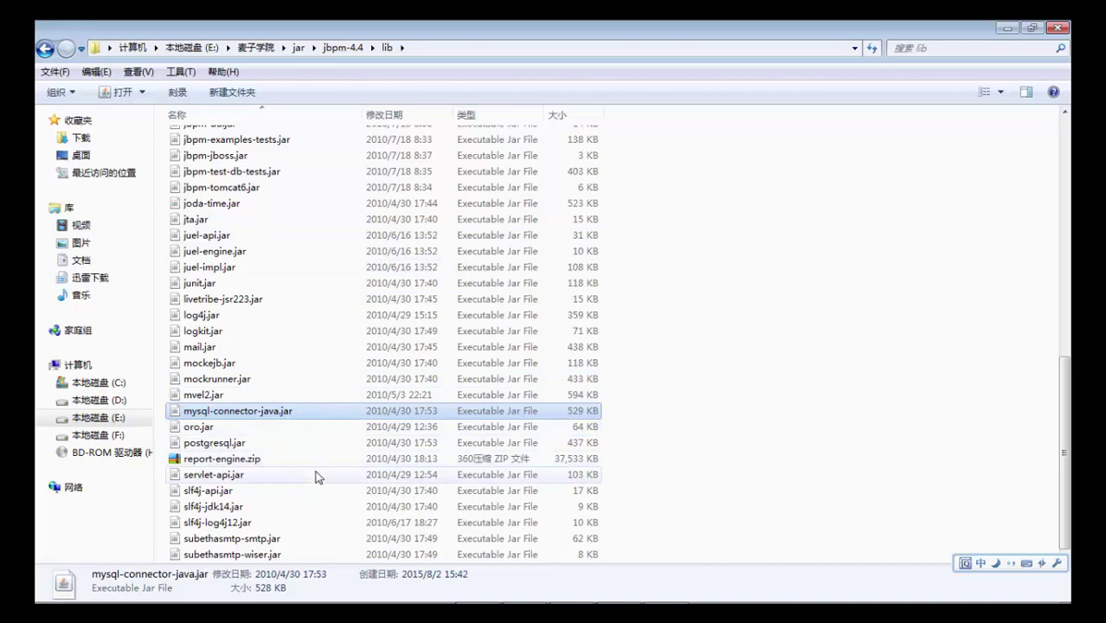
scroll(279, 385, up, 2)
click(276, 352)
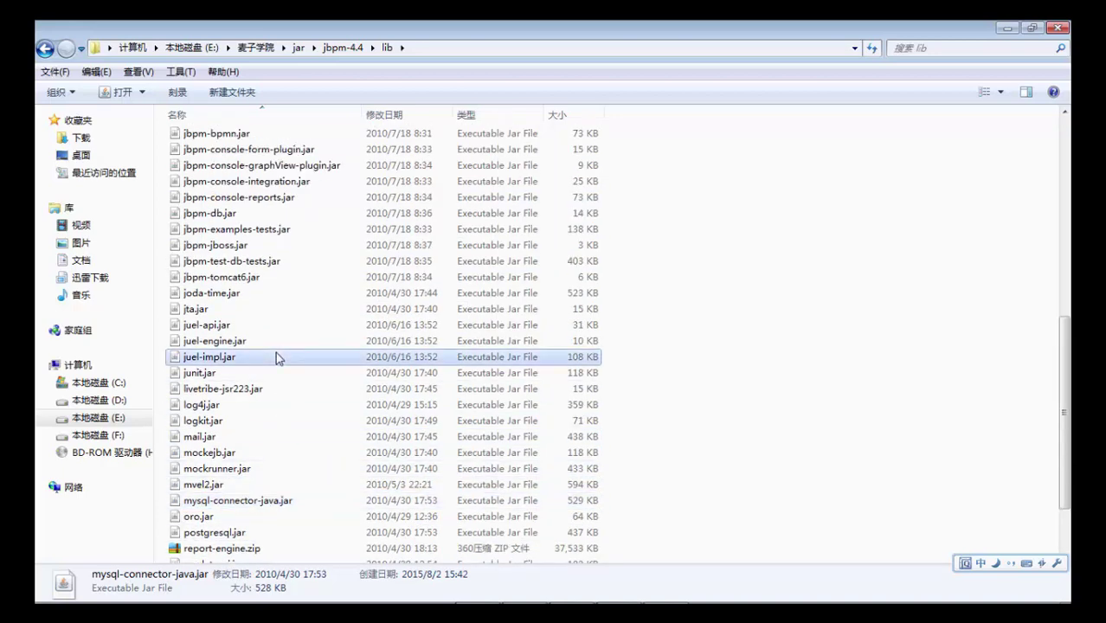
- Locate hibernate-core.jar in the jbpm-4.4 lib folder and look over the surrounding jar files
scroll(276, 351, up, 4)
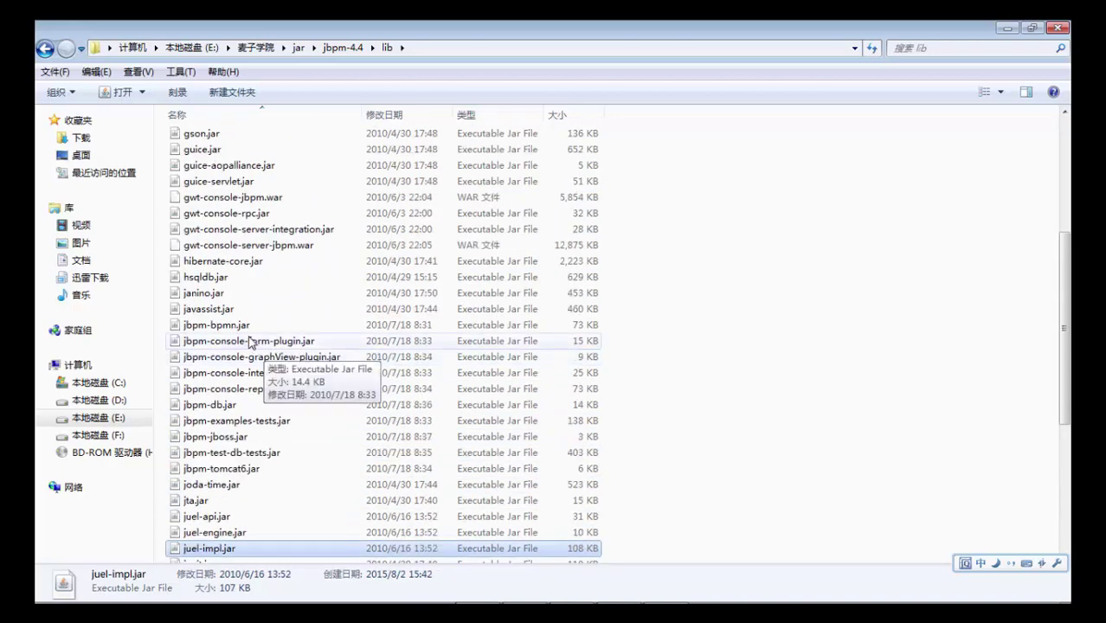
click(237, 266)
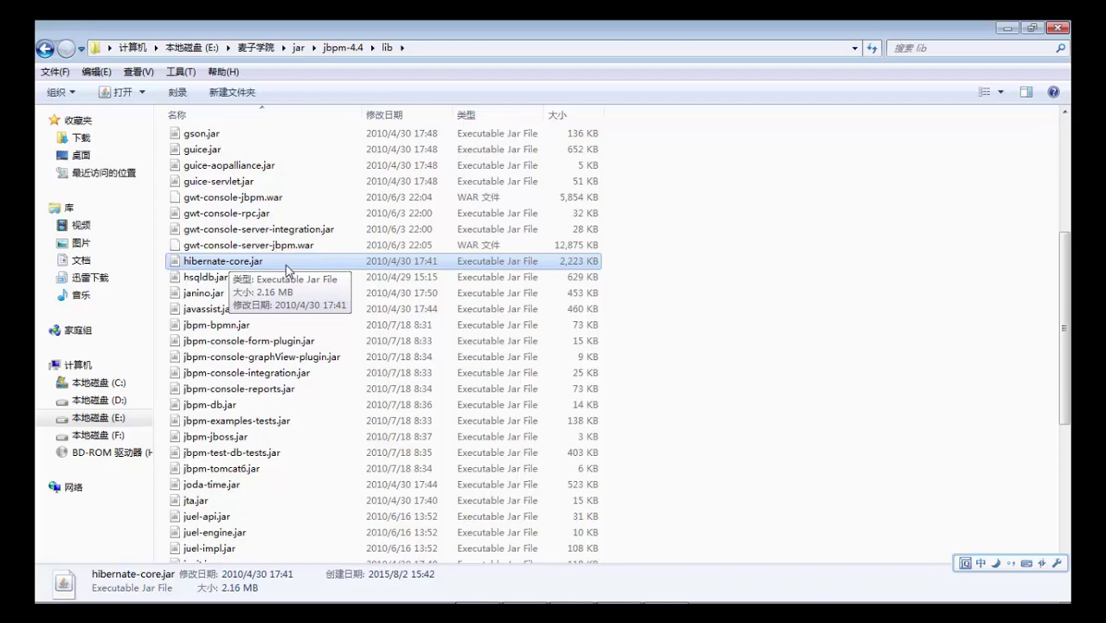
scroll(287, 273, down, 3)
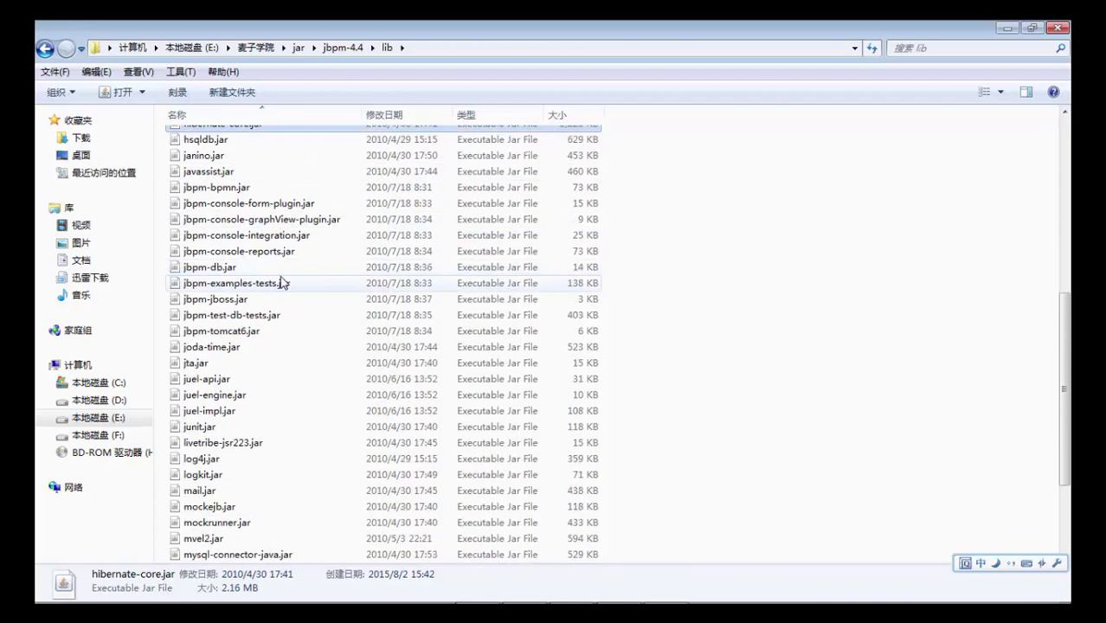
scroll(284, 277, up, 5)
scroll(299, 292, up, 4)
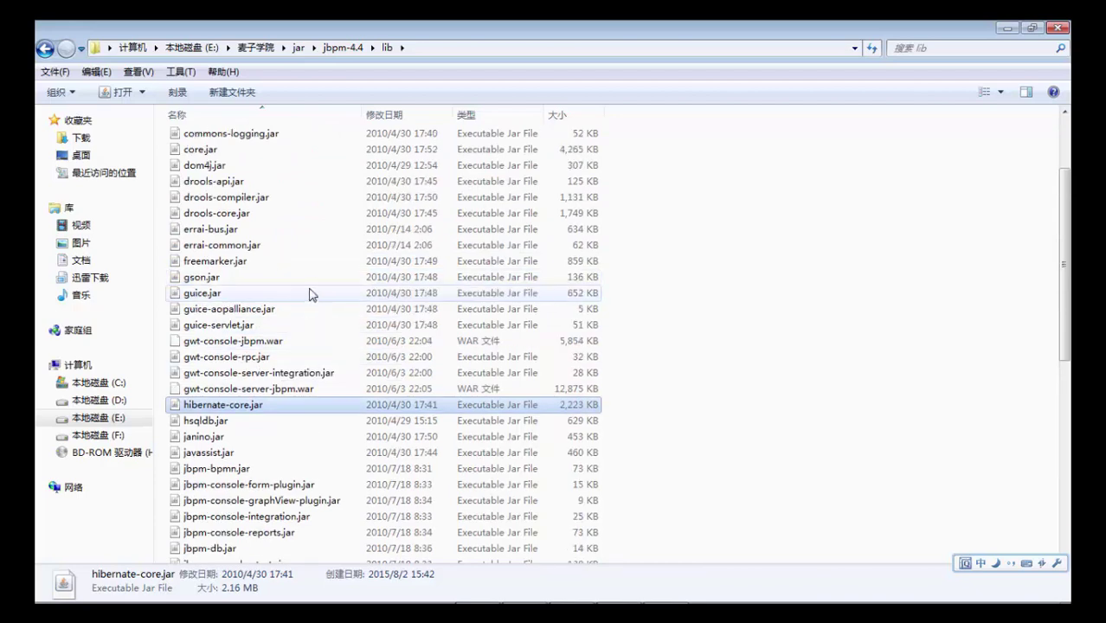
- Select and copy all files in the jbpm-4.4 lib folder except report-engine.zip
key(ctrl+a)
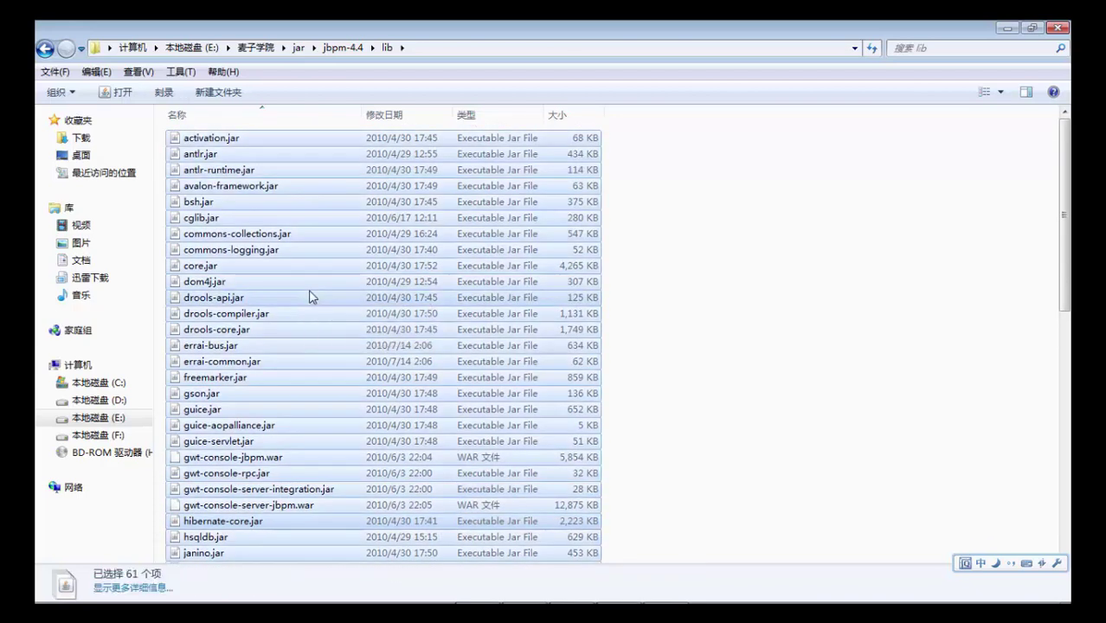
scroll(310, 300, down, 11)
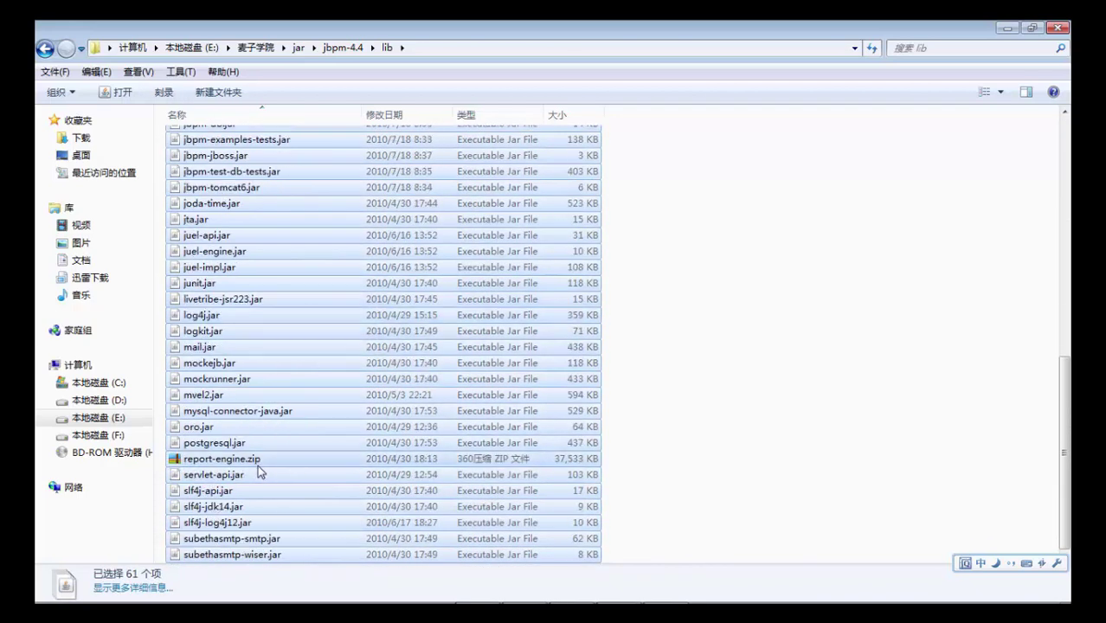
shift+click(263, 459)
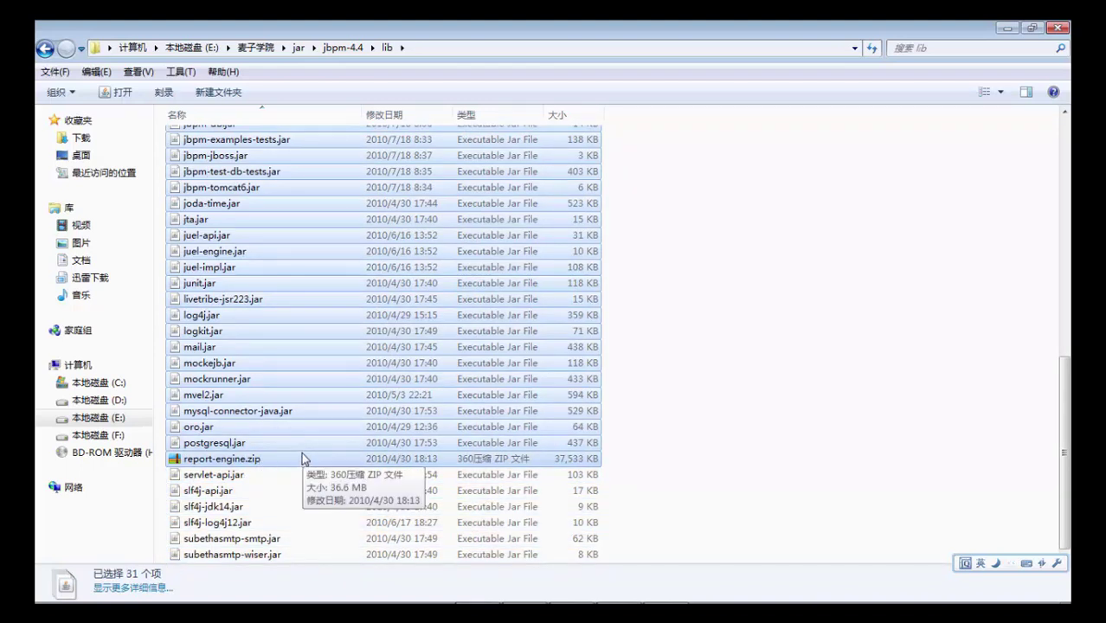
key(ctrl+a)
ctrl+click(261, 463)
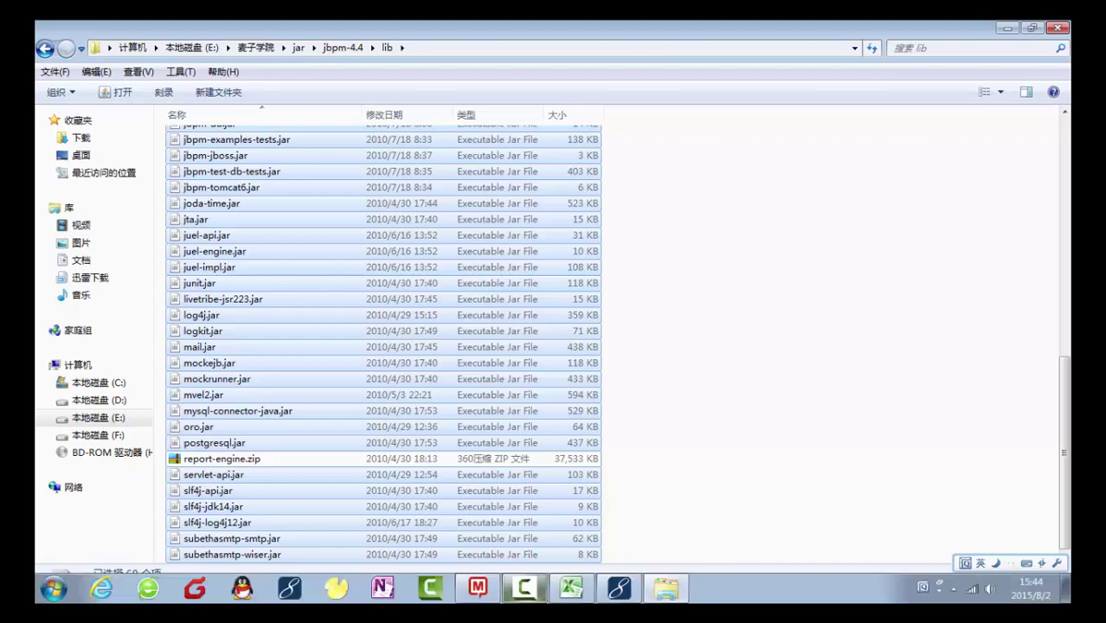
- Switch to MyEclipse, paste the copied files into the Jbpm project's WEB-INF/lib folder, and collapse that folder after checking its contents
click(619, 588)
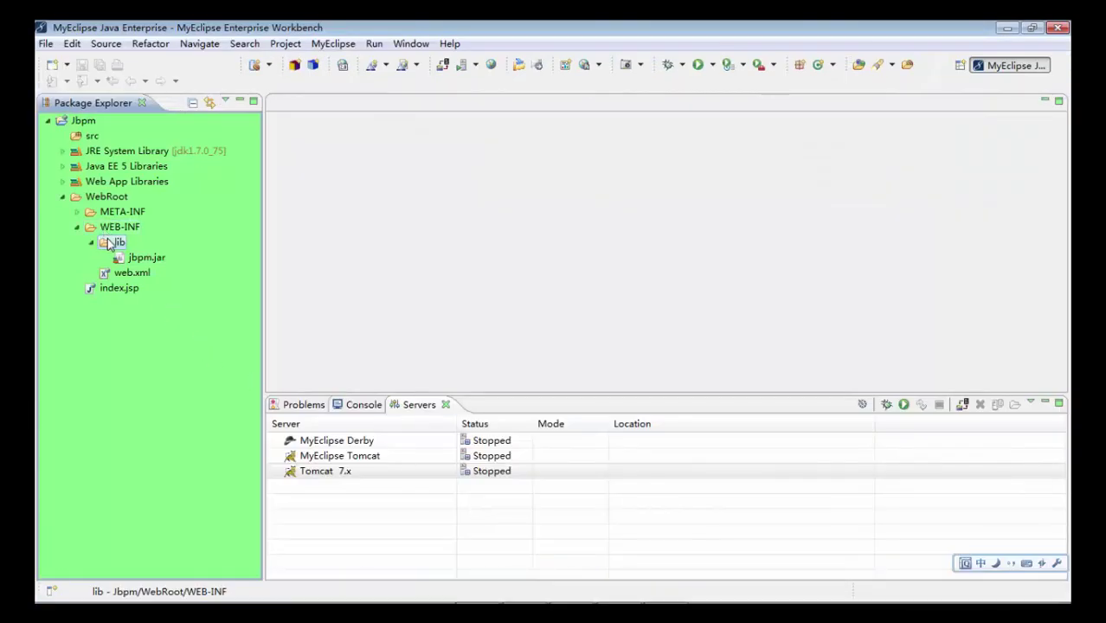
key(ctrl+v)
scroll(188, 343, down, 8)
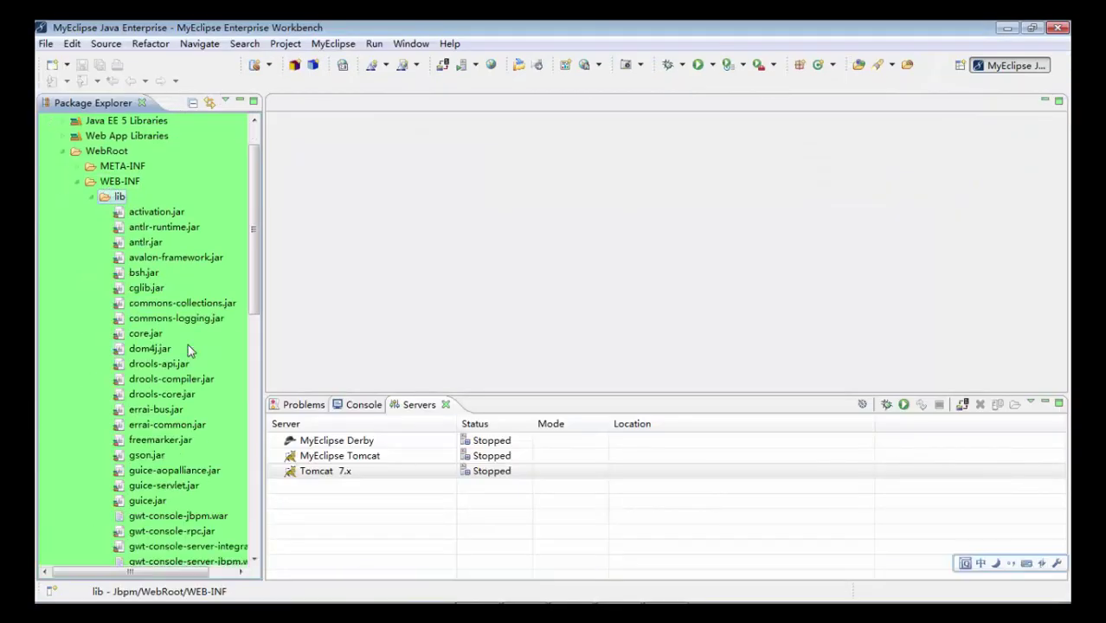
scroll(188, 342, down, 3)
scroll(183, 335, up, 15)
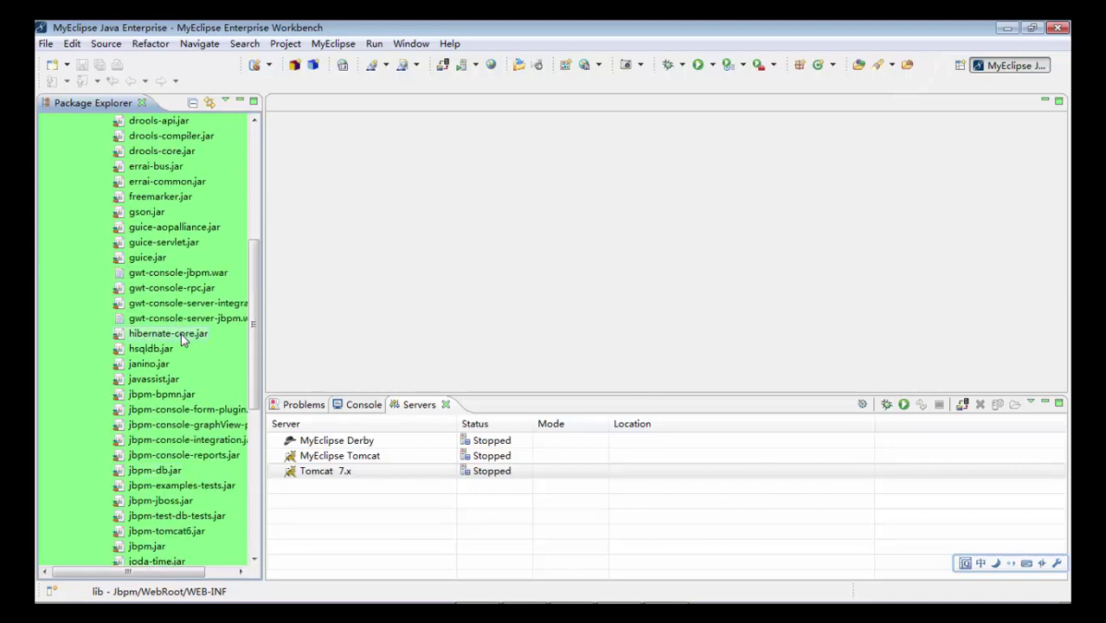
click(92, 242)
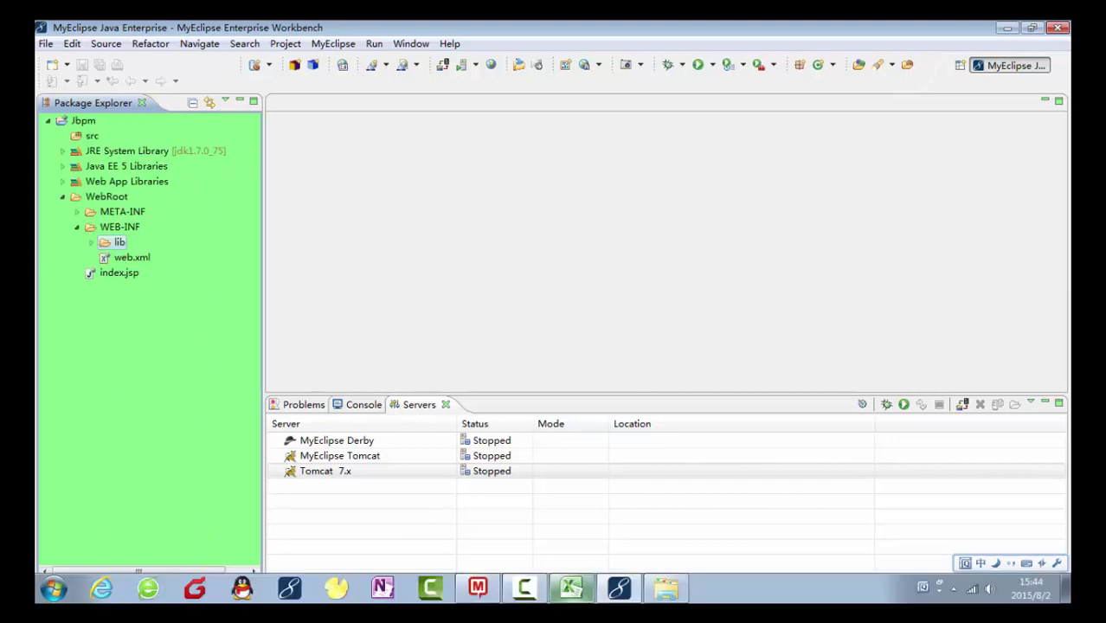
- Switch back to the file explorer and open the libs folder inside jar\spring-framework-3.2.9.RELEASE-dist\spring-framework-3.2.9.RELEASE
click(665, 590)
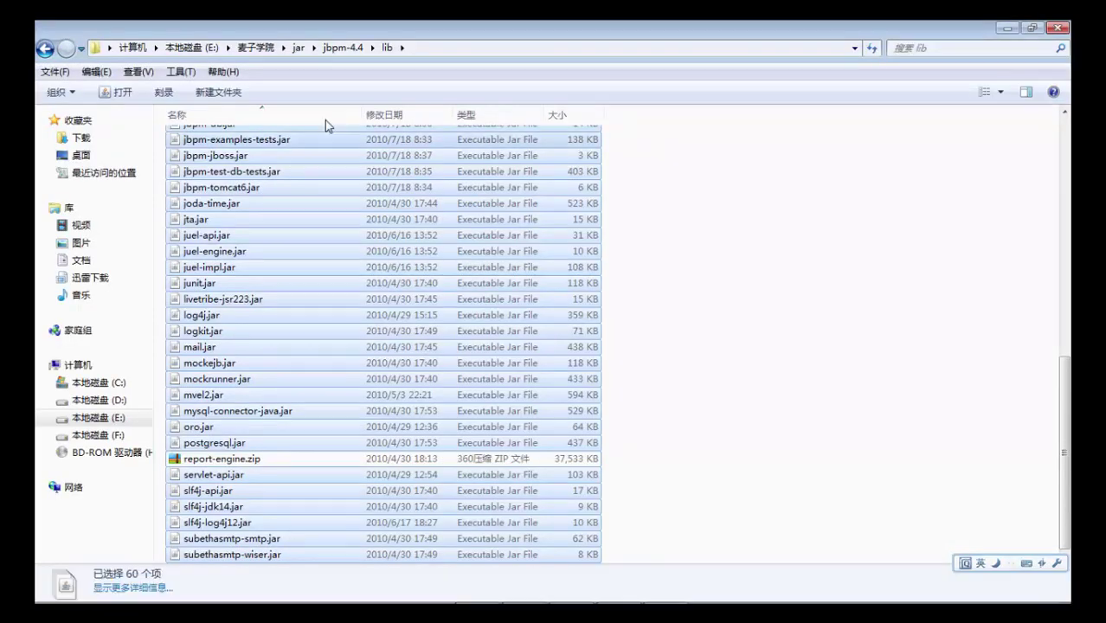
click(333, 51)
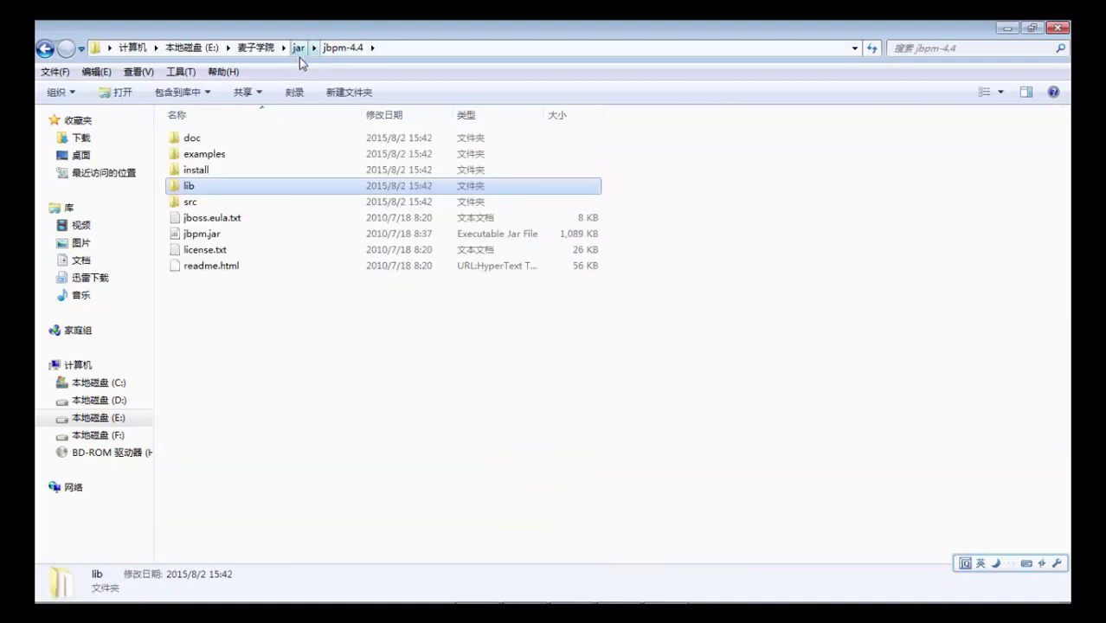
click(297, 50)
double_click(244, 154)
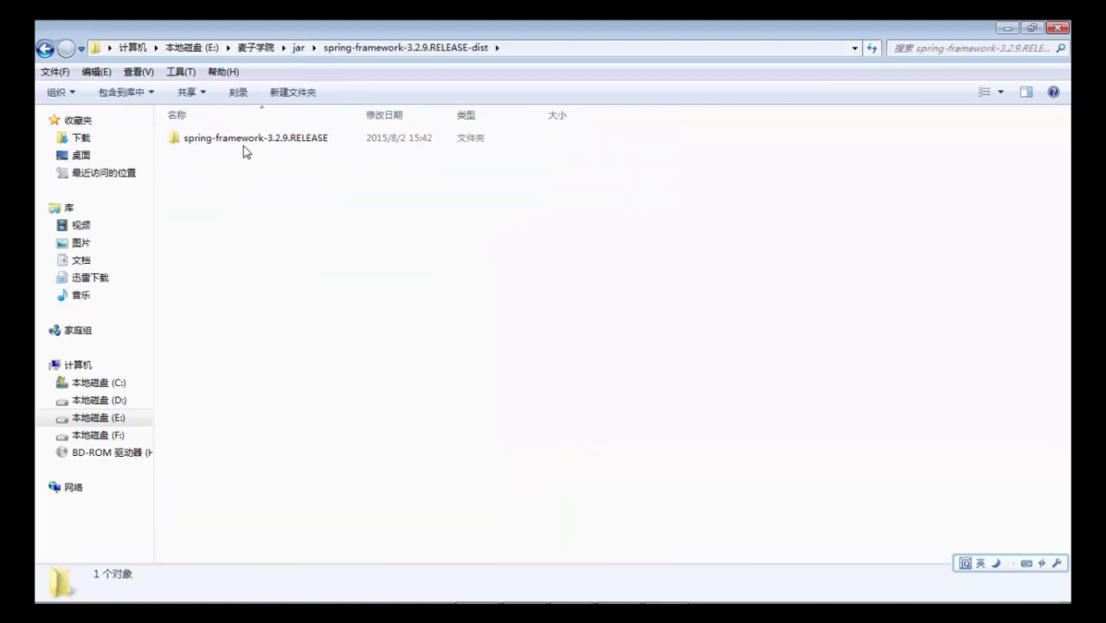
double_click(244, 143)
double_click(239, 156)
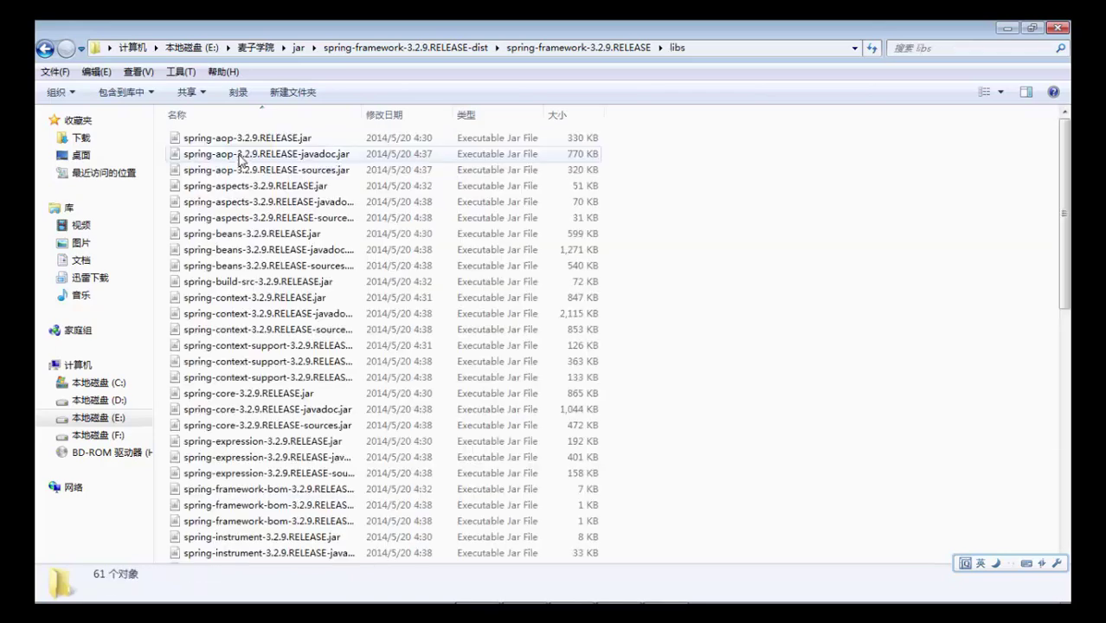
- Widen the file name column to show full jar names, and examine the javadoc and sources variants of spring-aop
scroll(333, 156, down, 1)
scroll(375, 282, down, 10)
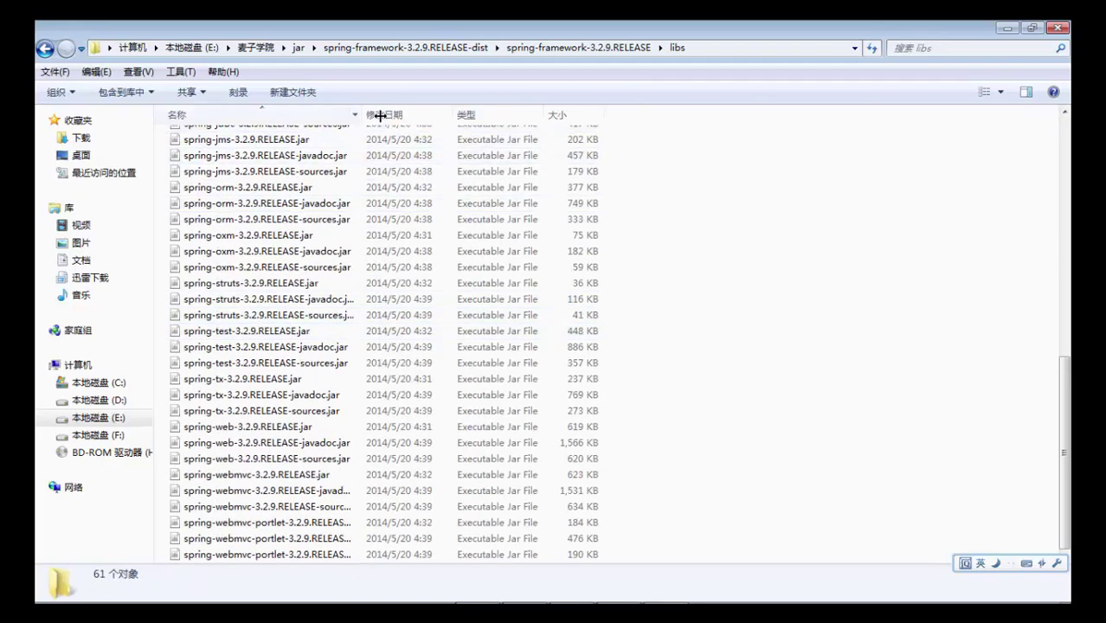
drag(360, 116, 469, 124)
scroll(400, 230, up, 11)
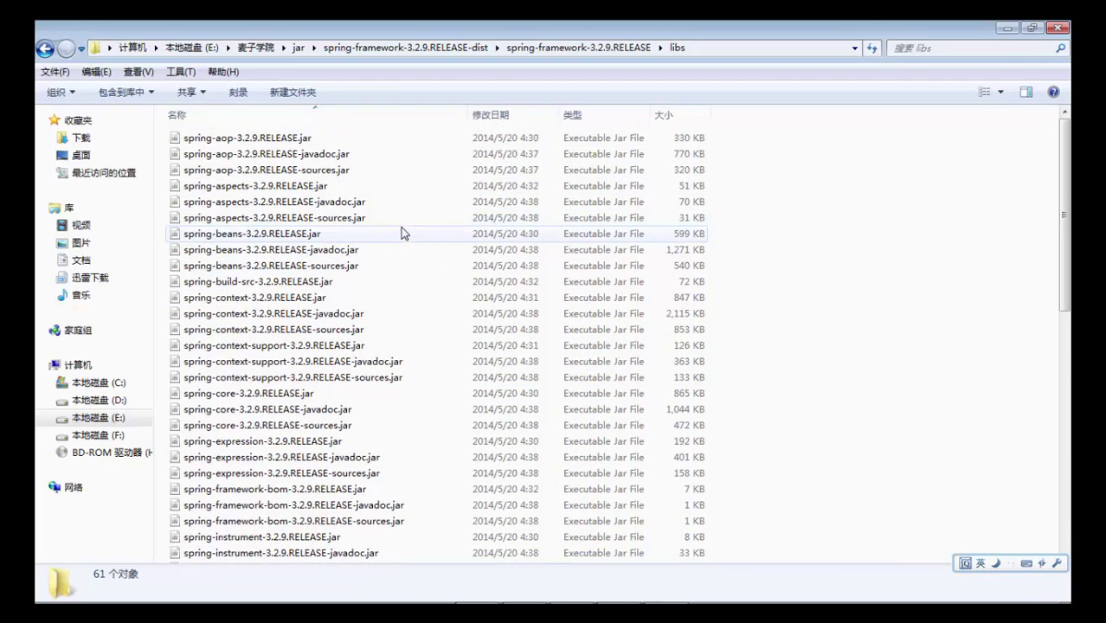
click(363, 156)
click(351, 171)
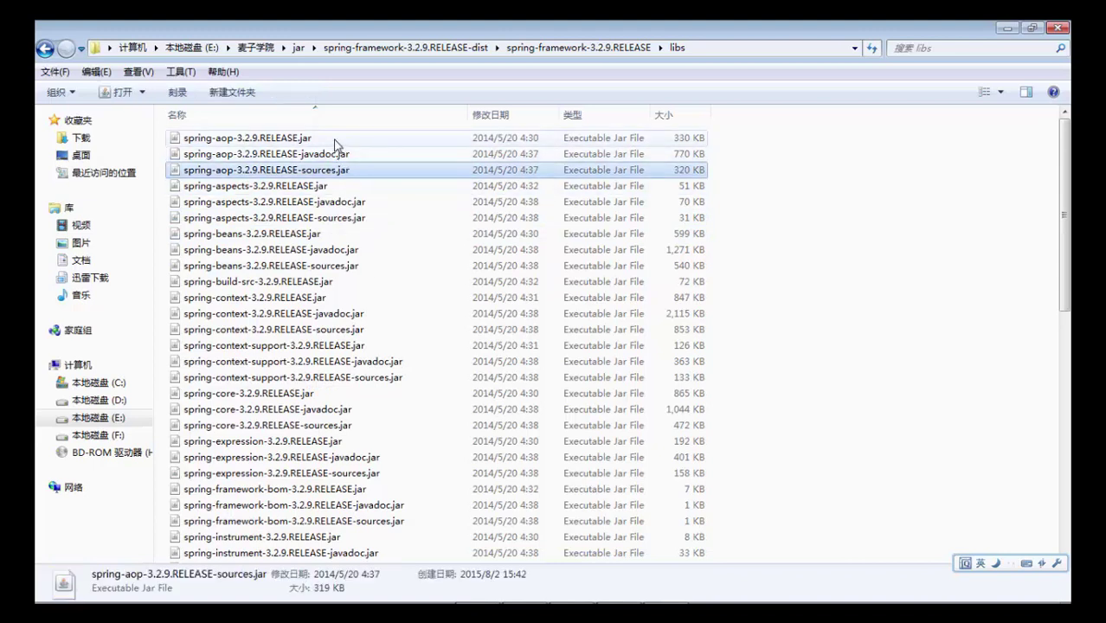
- Select the main 3.2.9.RELEASE jars of spring-aop, spring-aspects, spring-beans, spring-build-src and spring-context together, skipping the javadoc and sources jars
click(335, 142)
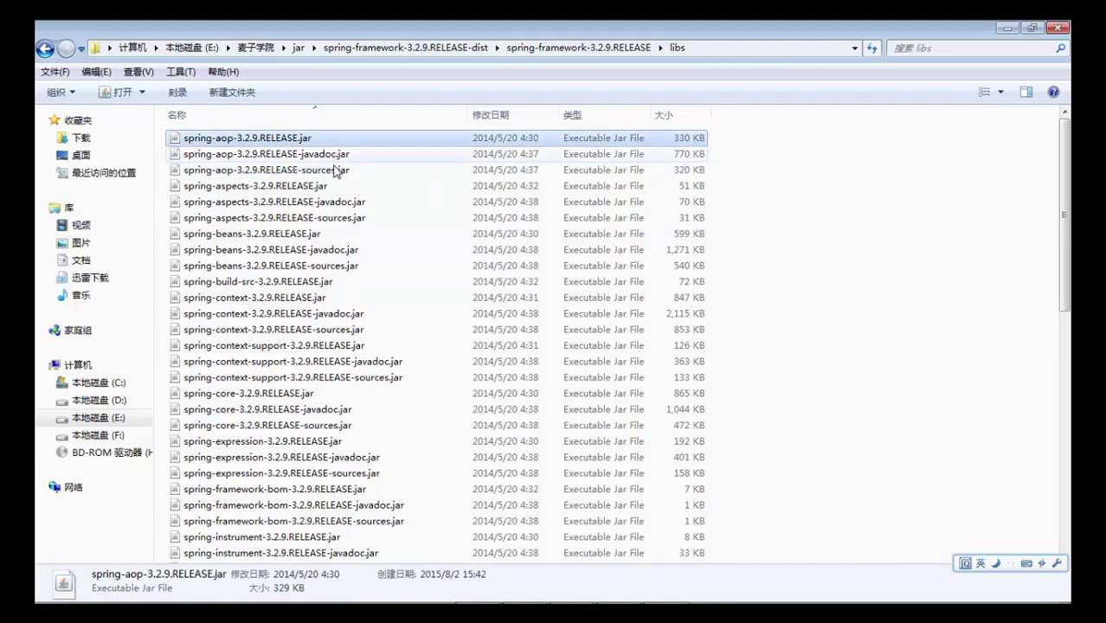
ctrl+click(330, 187)
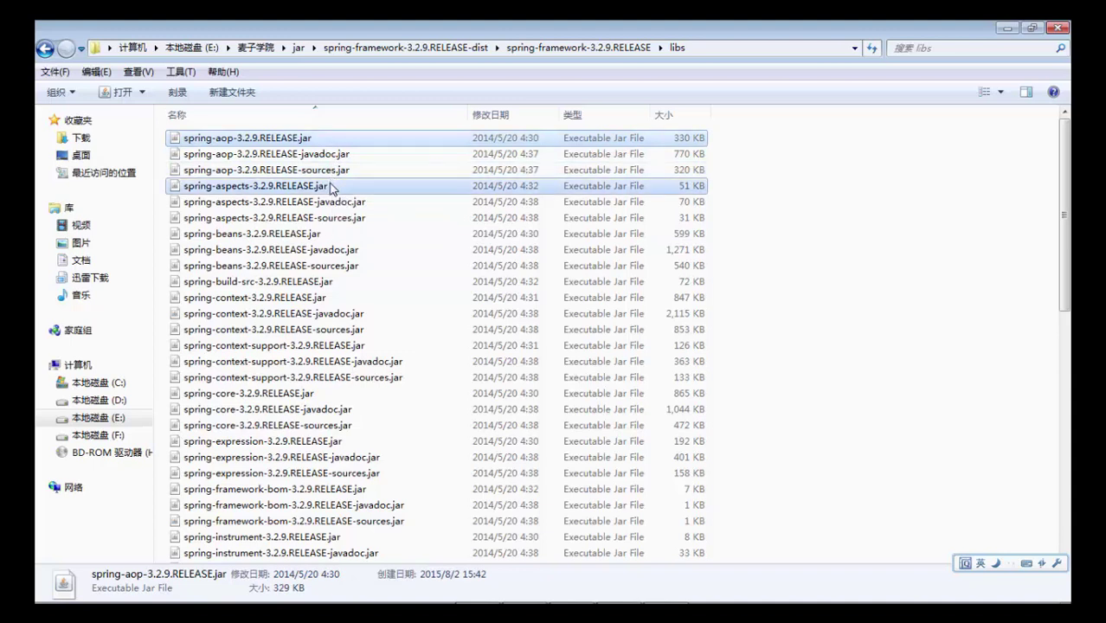
ctrl+click(349, 238)
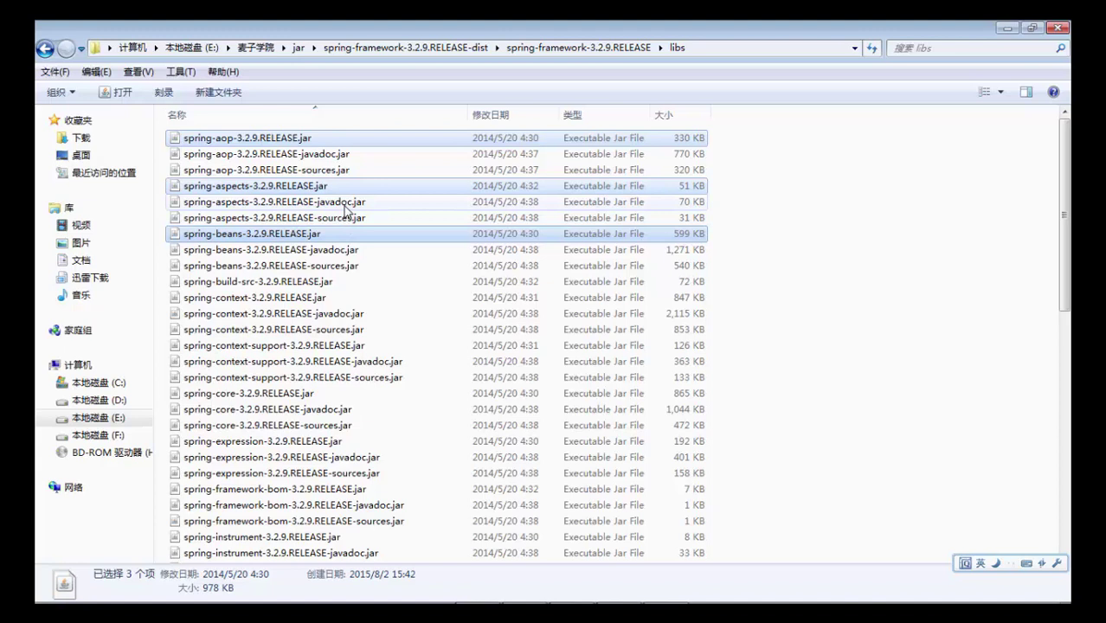
ctrl+click(337, 284)
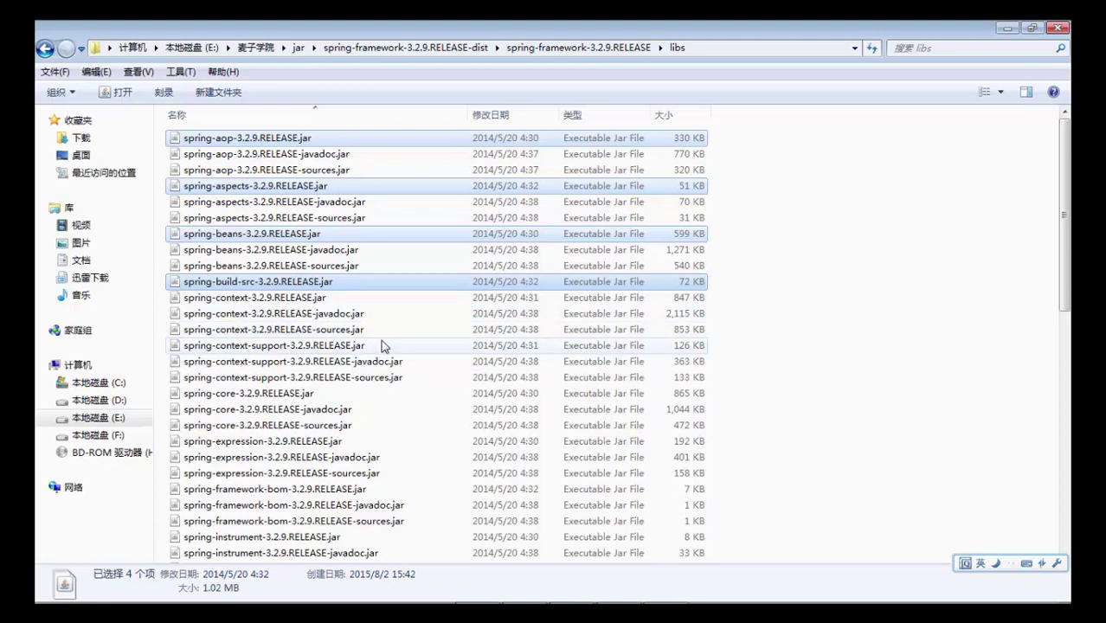
ctrl+click(332, 299)
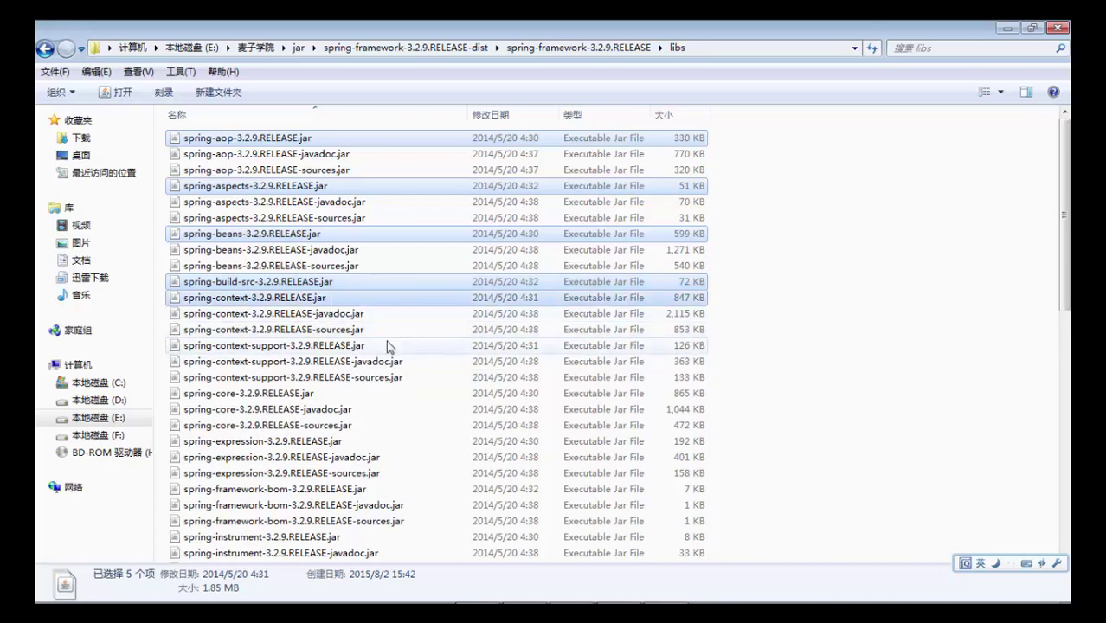
- Add the main jars of spring-context-support, spring-core, spring-expression, spring-framework-bom and spring-instrument to the selection, and review the selected files
scroll(386, 344, down, 1)
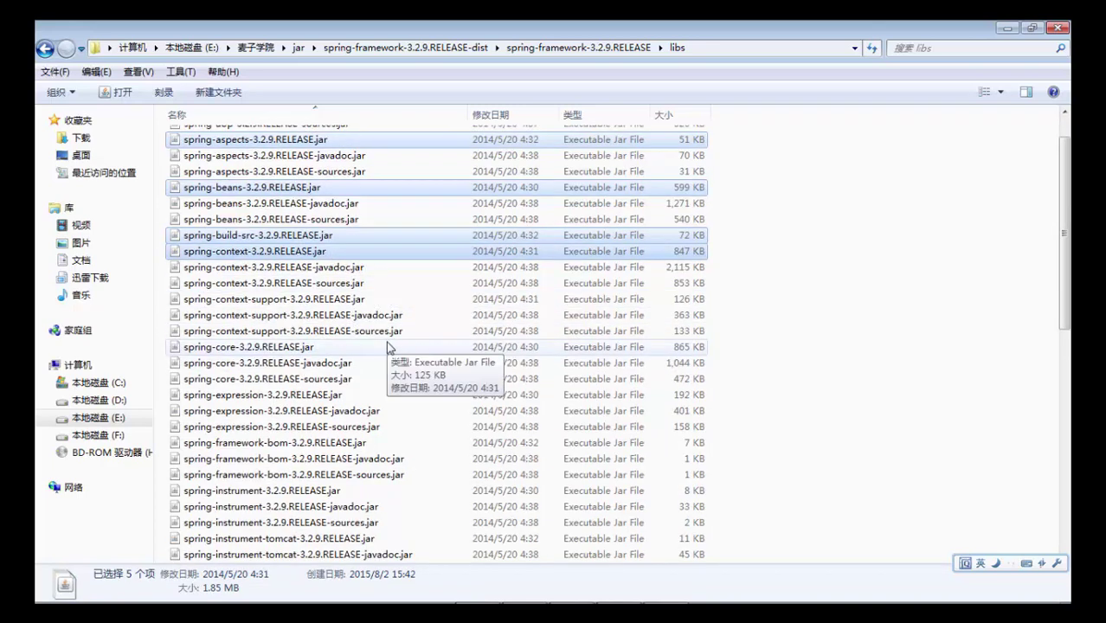
ctrl+click(357, 300)
ctrl+click(326, 349)
ctrl+click(339, 398)
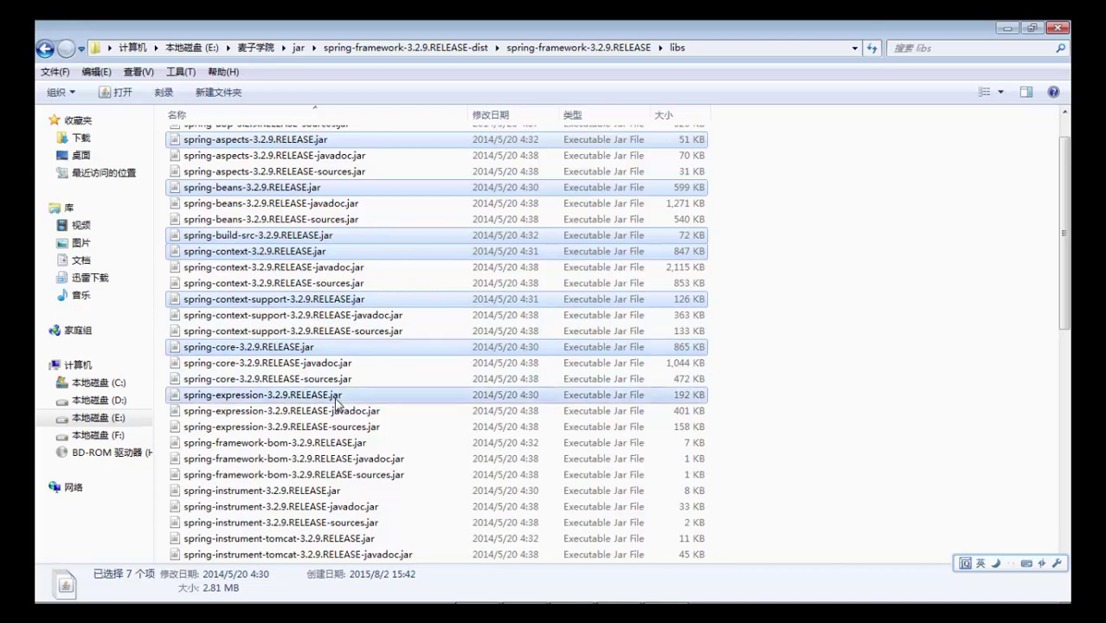
scroll(385, 398, down, 2)
ctrl+click(361, 349)
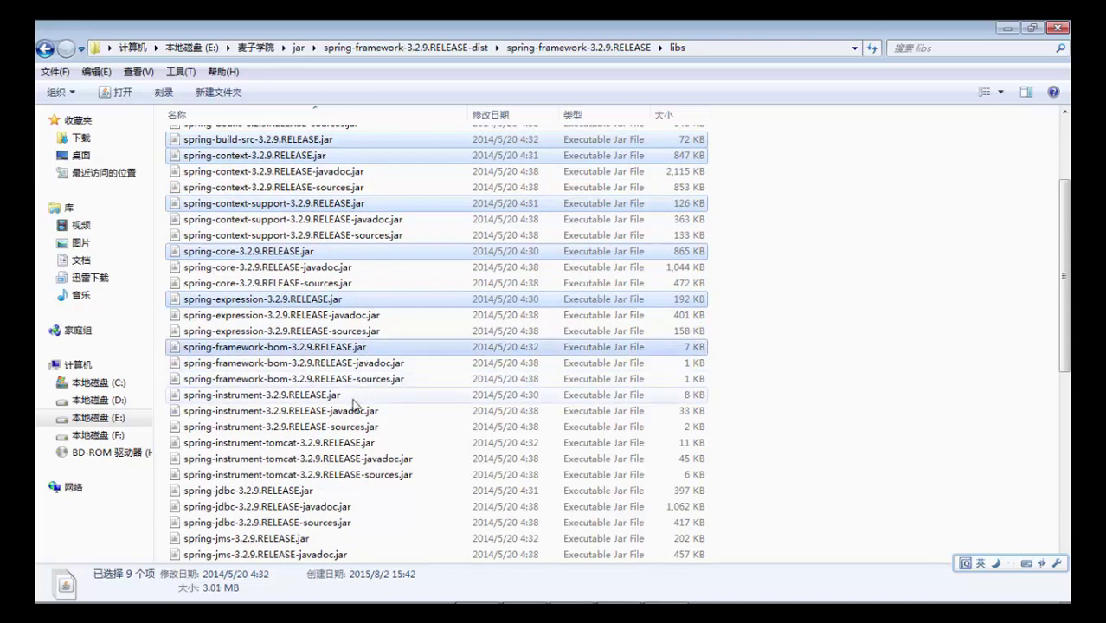
ctrl+click(354, 398)
scroll(352, 254, up, 3)
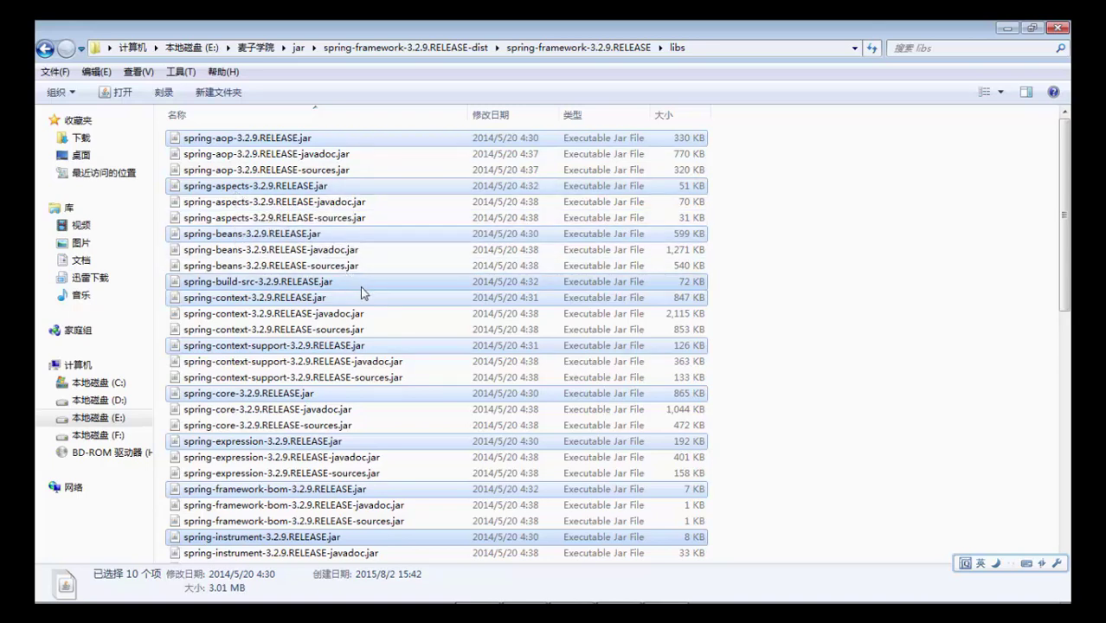
- Extend the selection with the main jars of spring-instrument-tomcat, spring-jdbc, spring-jms and spring-orm
scroll(362, 293, down, 6)
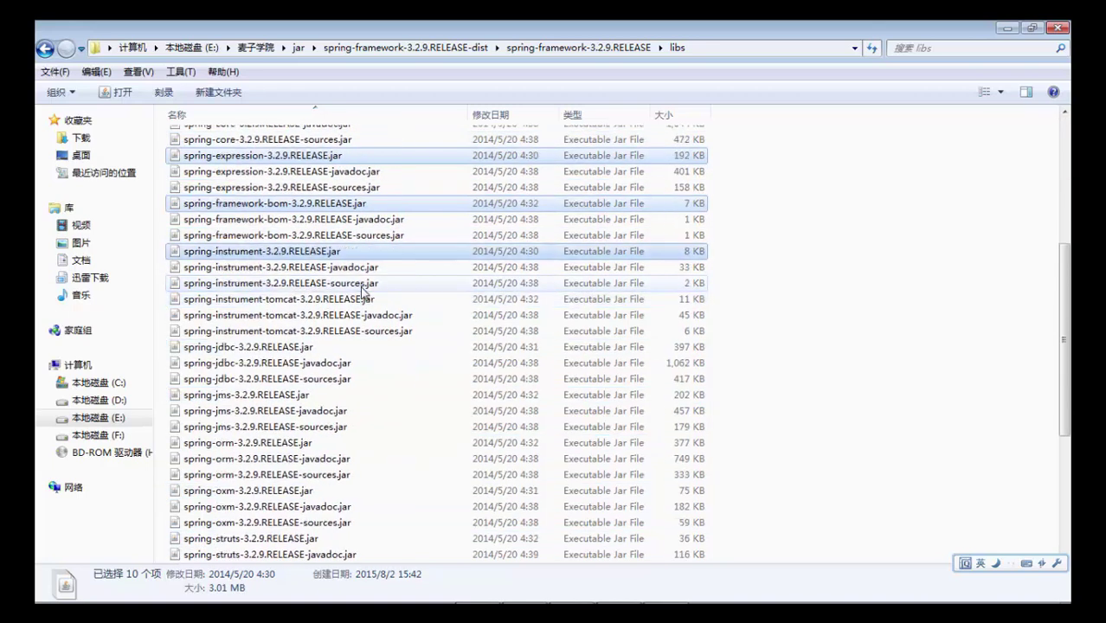
ctrl+click(362, 300)
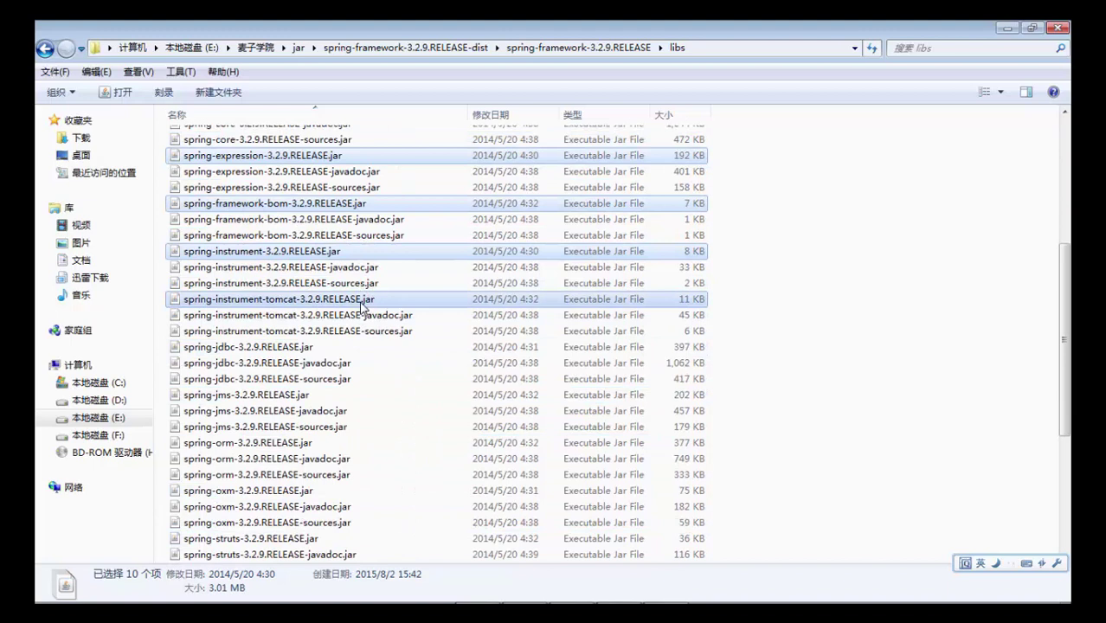
ctrl+click(331, 348)
scroll(372, 363, down, 1)
ctrl+click(327, 347)
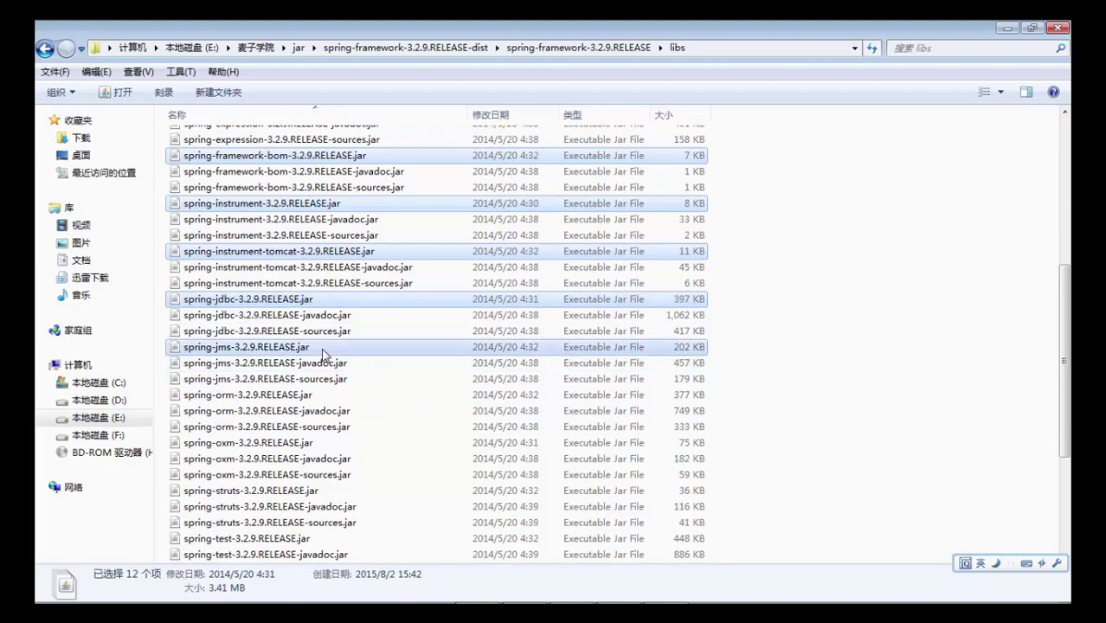
ctrl+click(327, 397)
scroll(398, 404, down, 1)
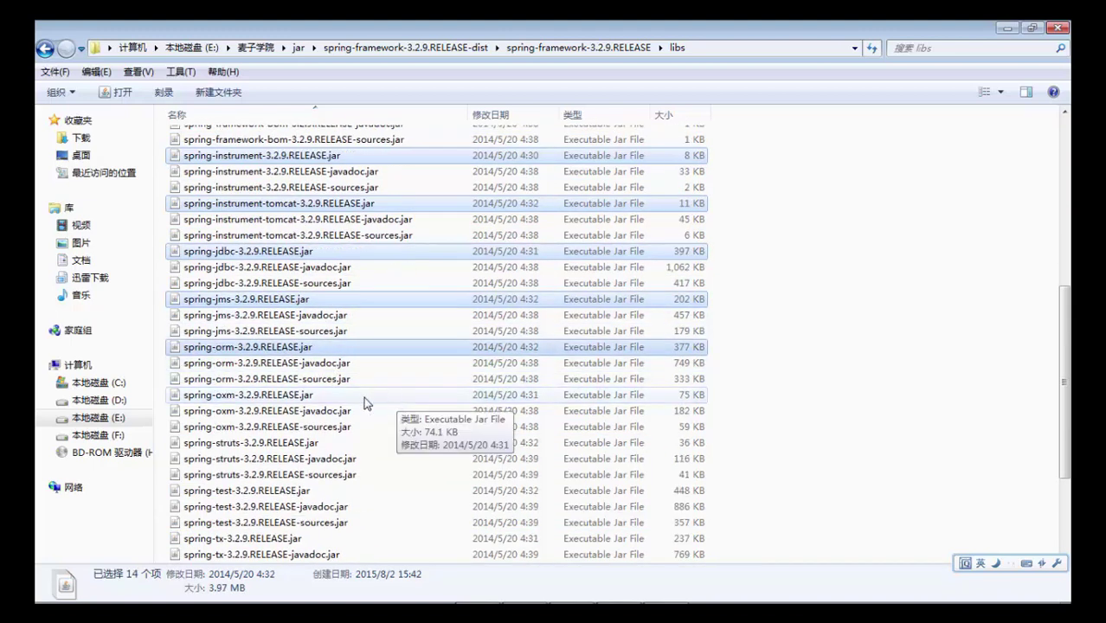
- Extend the selection with the main jars of spring-oxm, spring-test, spring-tx, spring-web, spring-webmvc and spring-webmvc-portlet, skipping spring-struts
ctrl+click(346, 397)
scroll(372, 398, down, 2)
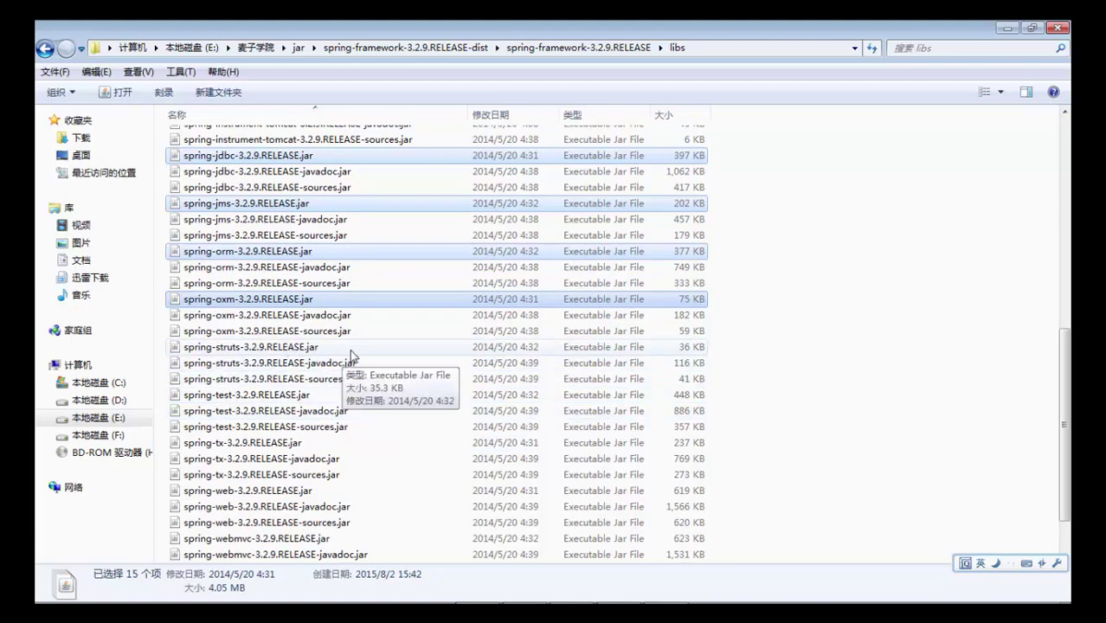
ctrl+click(334, 398)
scroll(372, 411, down, 1)
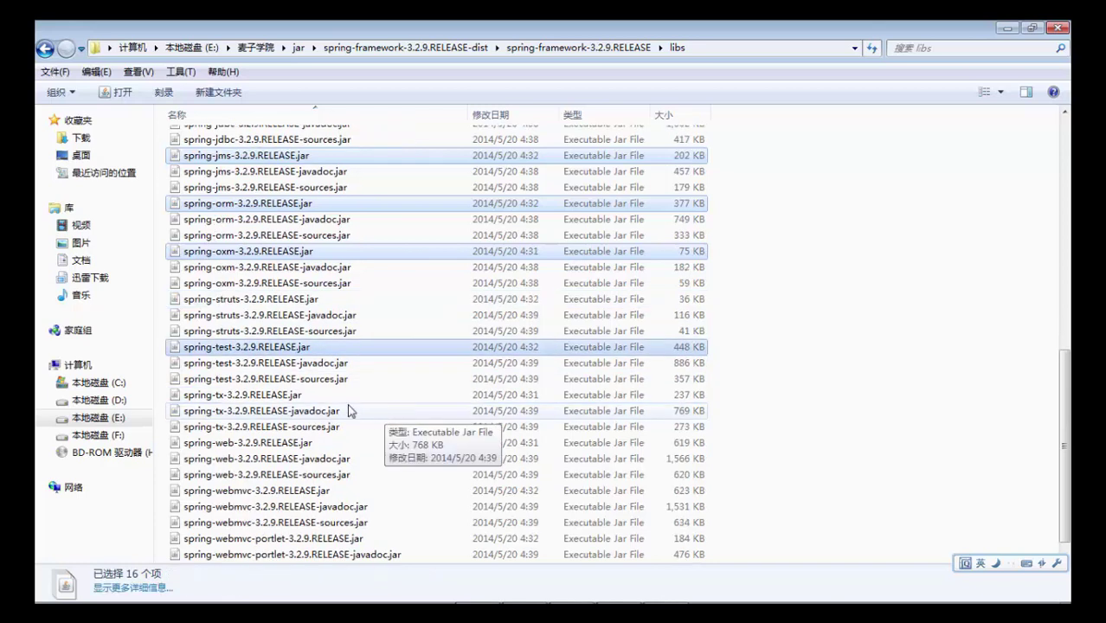
ctrl+click(336, 397)
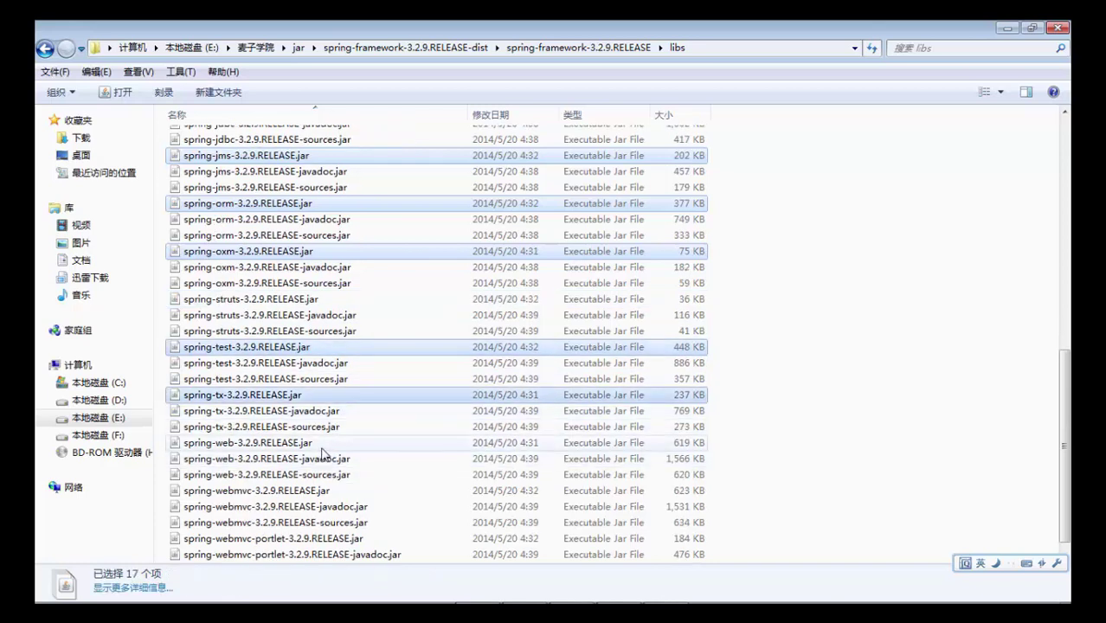
ctrl+click(368, 444)
scroll(368, 449, down, 1)
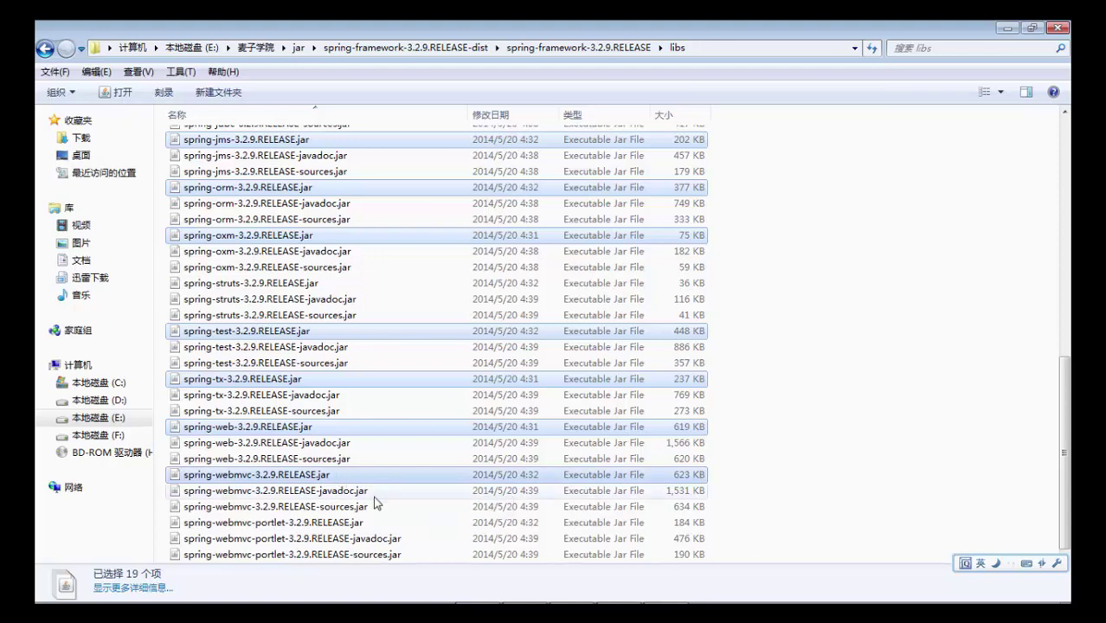
ctrl+click(362, 525)
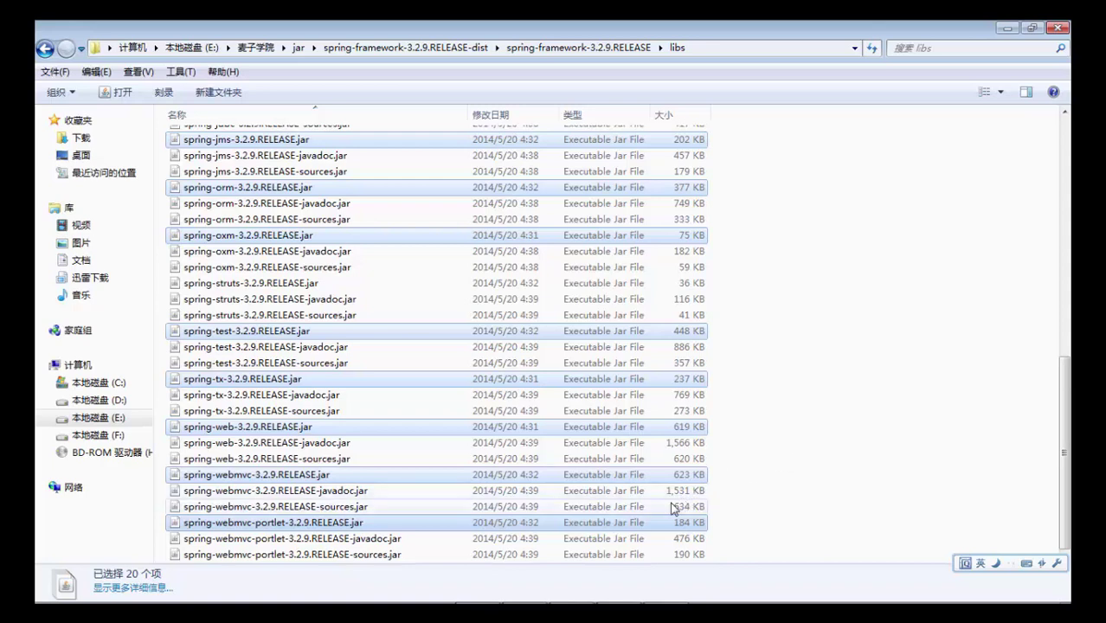
- Switch to MyEclipse and review the jars in the Jbpm project's WEB-INF lib folder
mouse_move(432, 603)
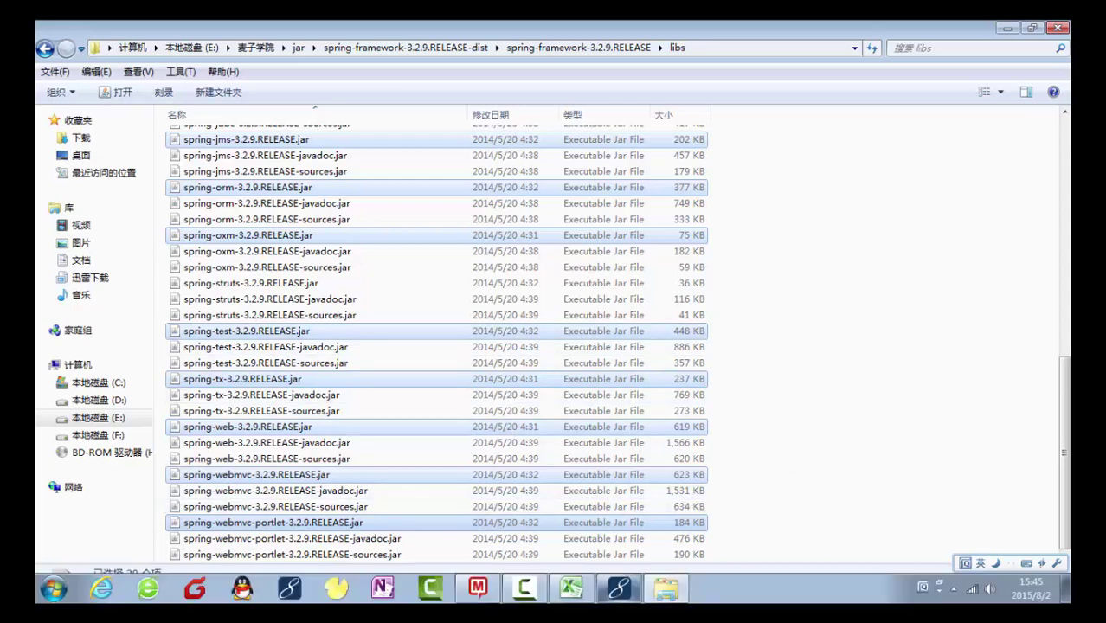
click(619, 590)
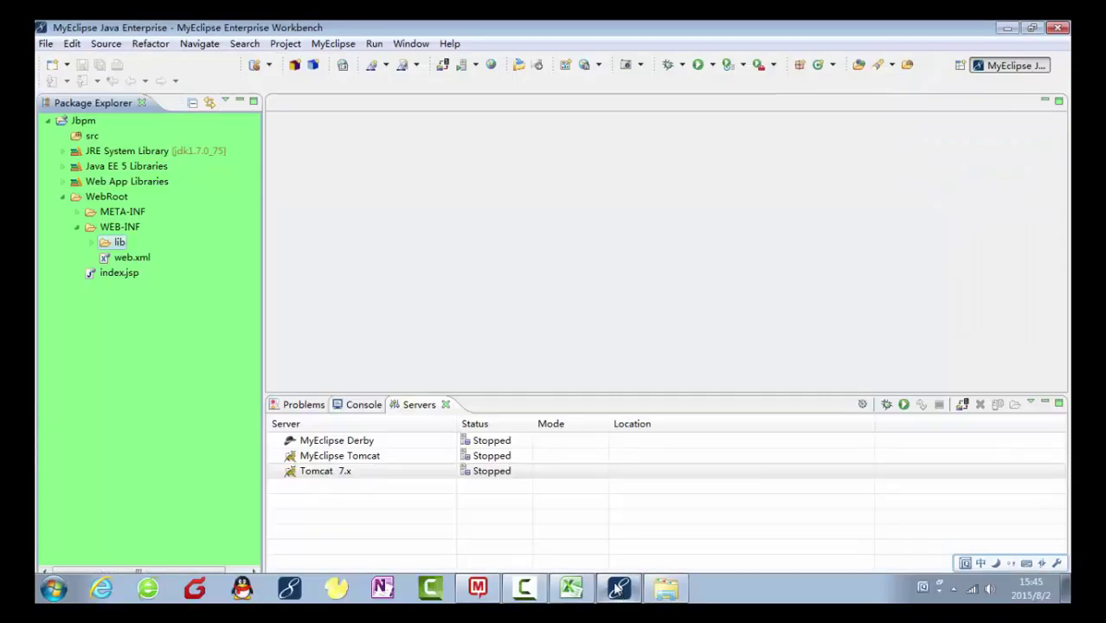
click(92, 243)
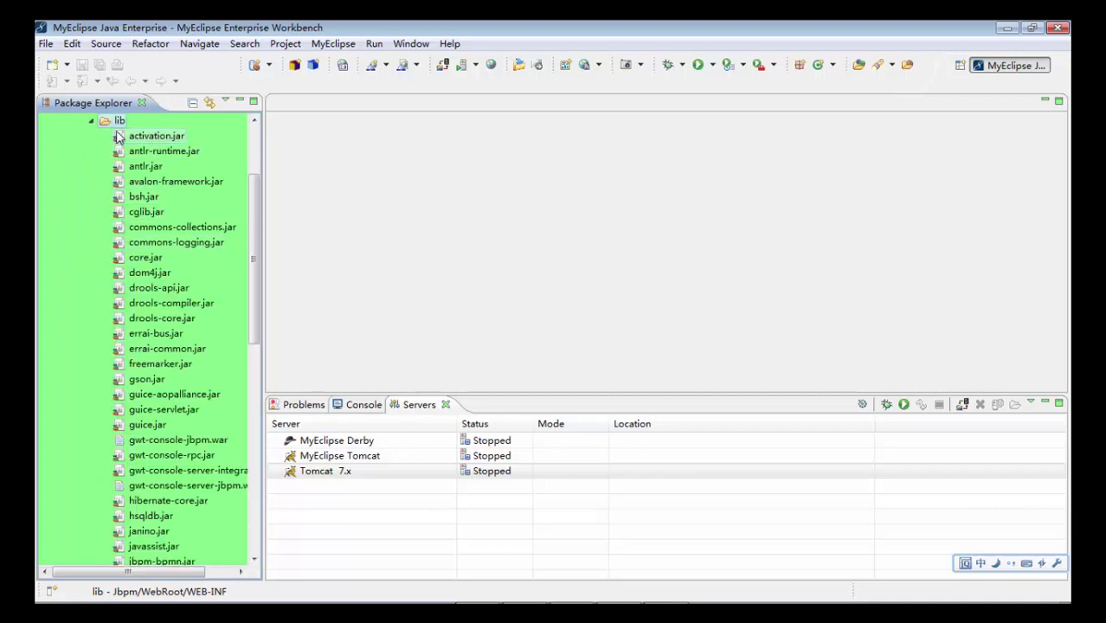
scroll(148, 259, up, 3)
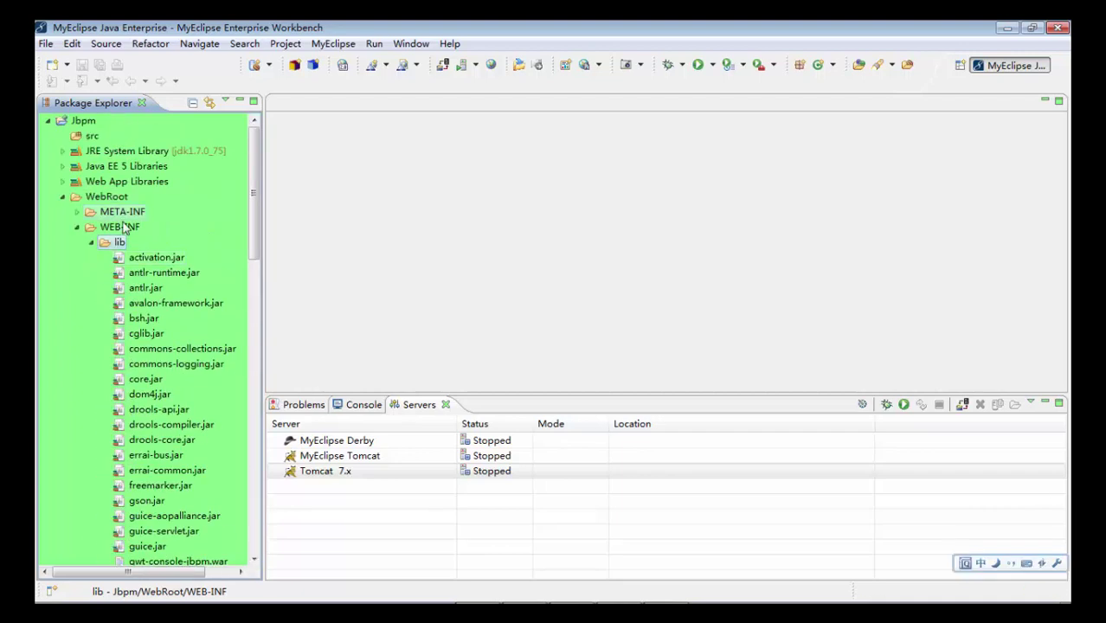
scroll(149, 270, down, 10)
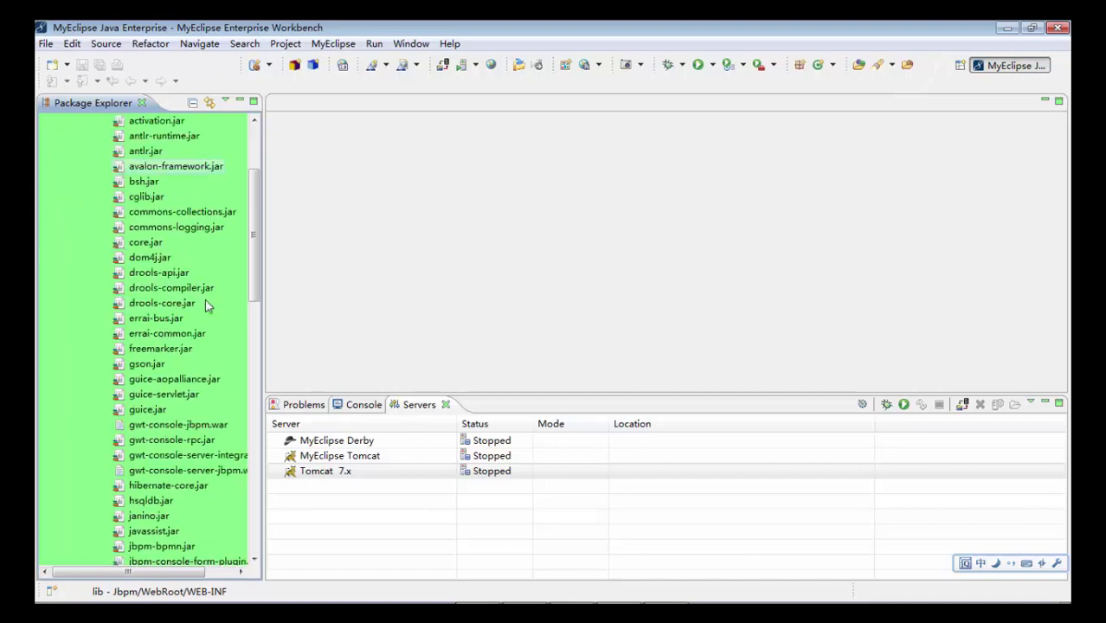
scroll(192, 305, down, 10)
scroll(186, 297, up, 20)
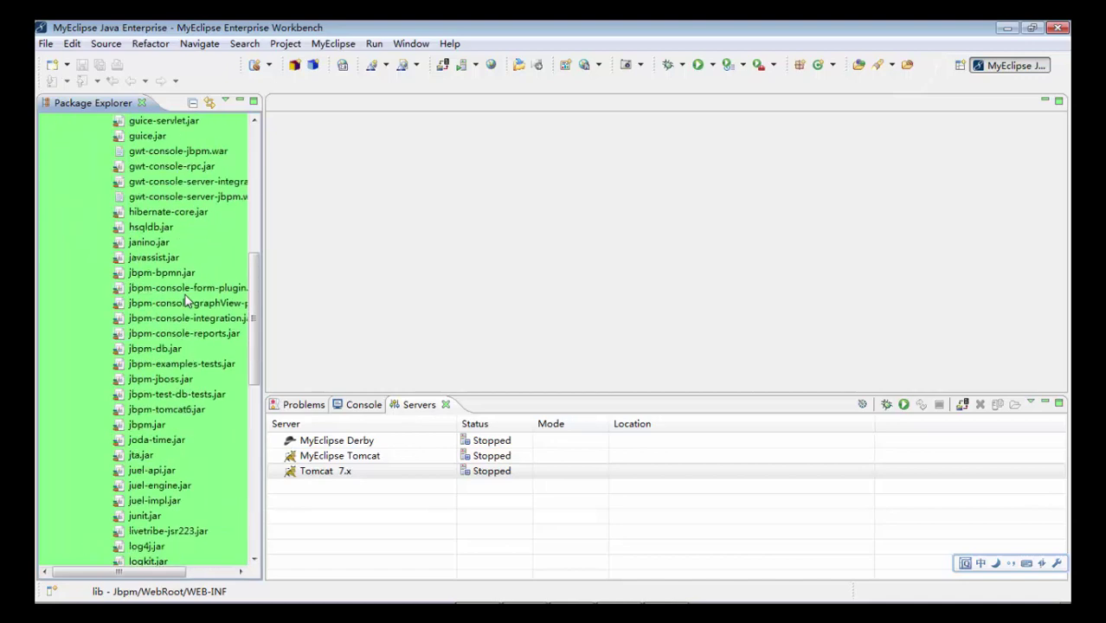
click(94, 244)
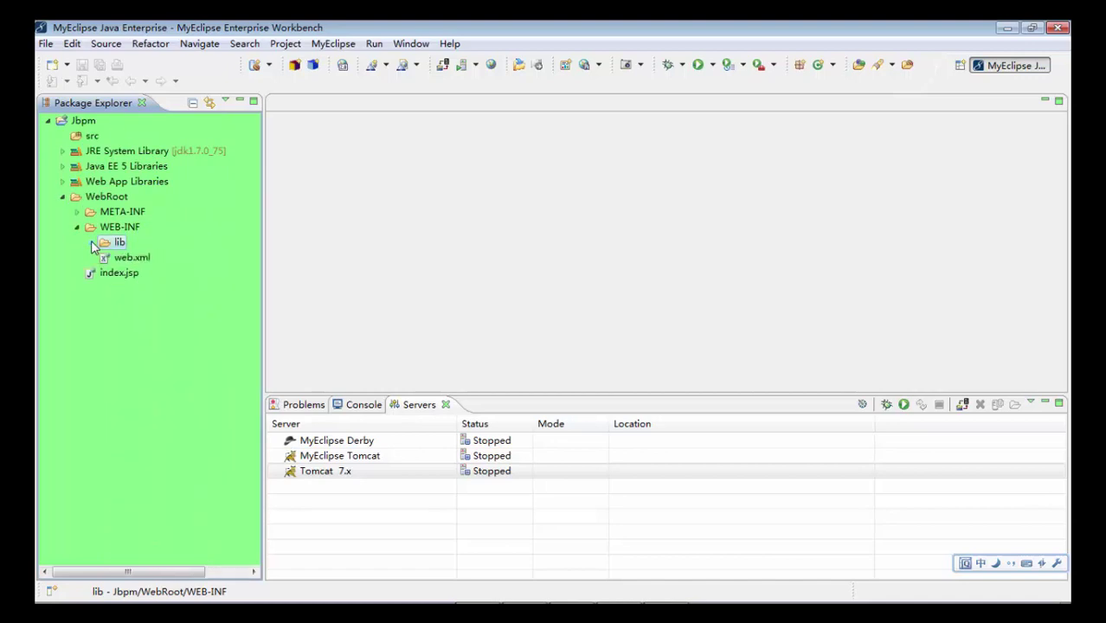
click(93, 246)
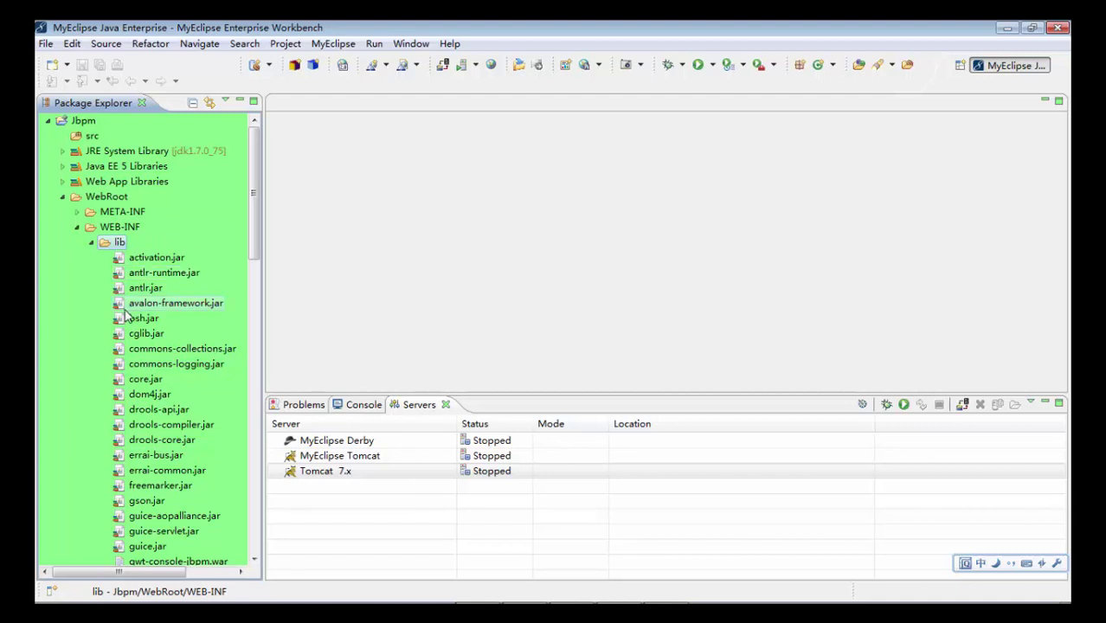
- Show the Console view, enlarge its pane slightly, and collapse the lib folder in the project tree
click(363, 410)
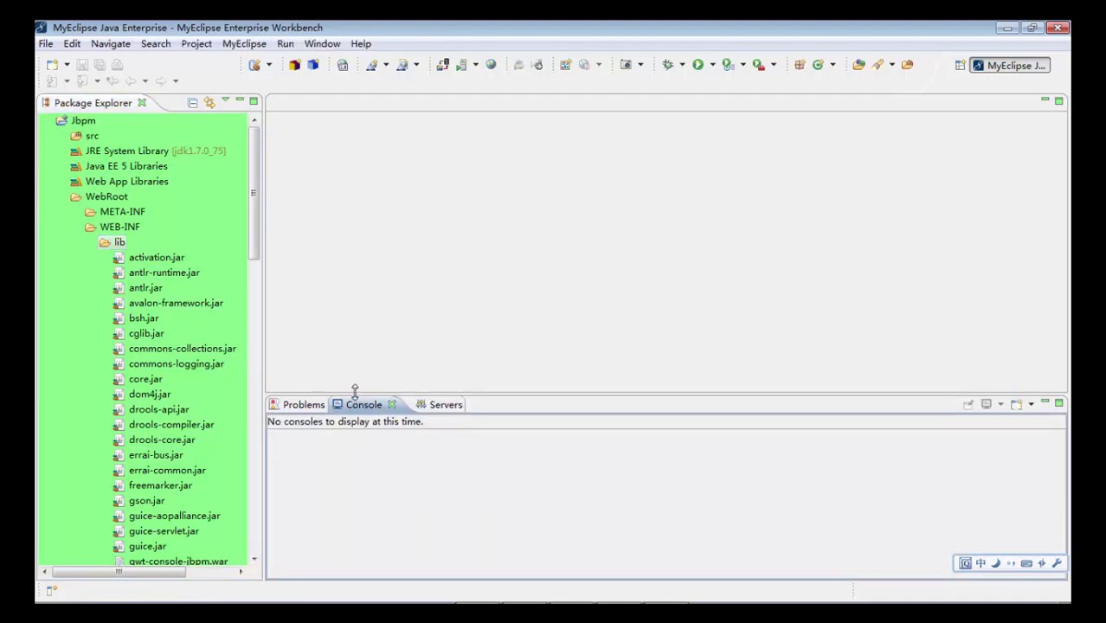
drag(354, 391, 355, 365)
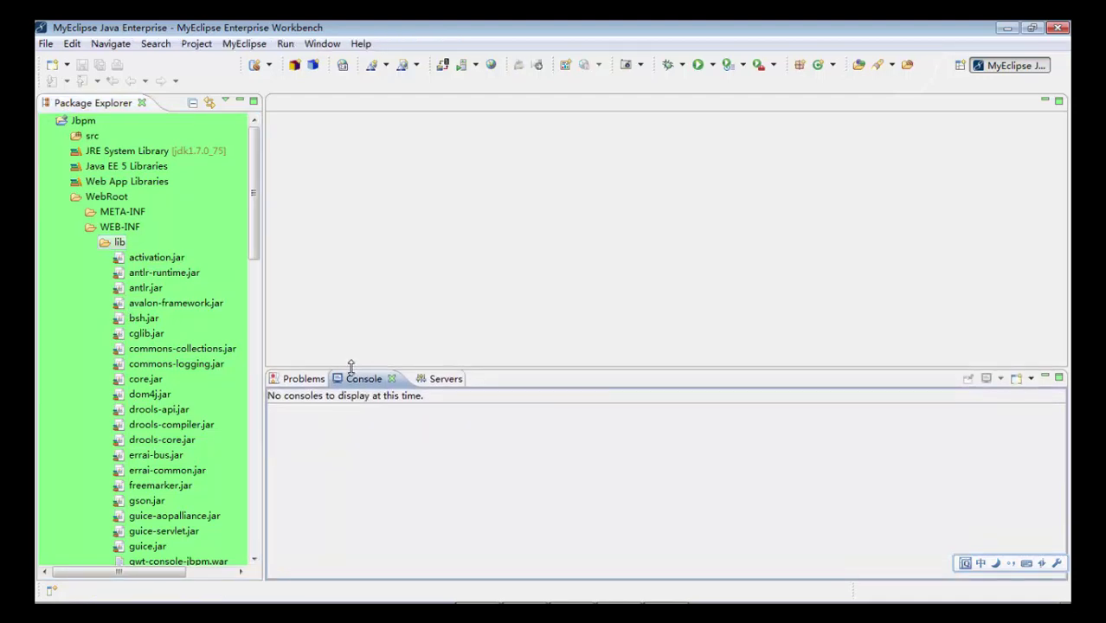
click(91, 244)
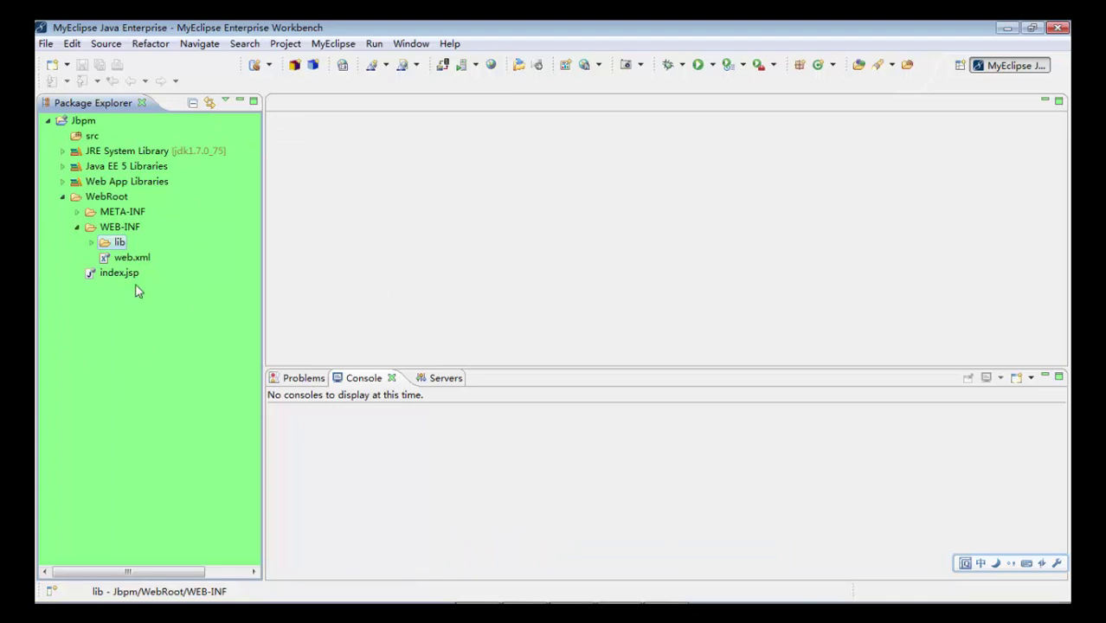
- Create a new Java package named com.jbpm in the Jbpm project's src folder
click(90, 137)
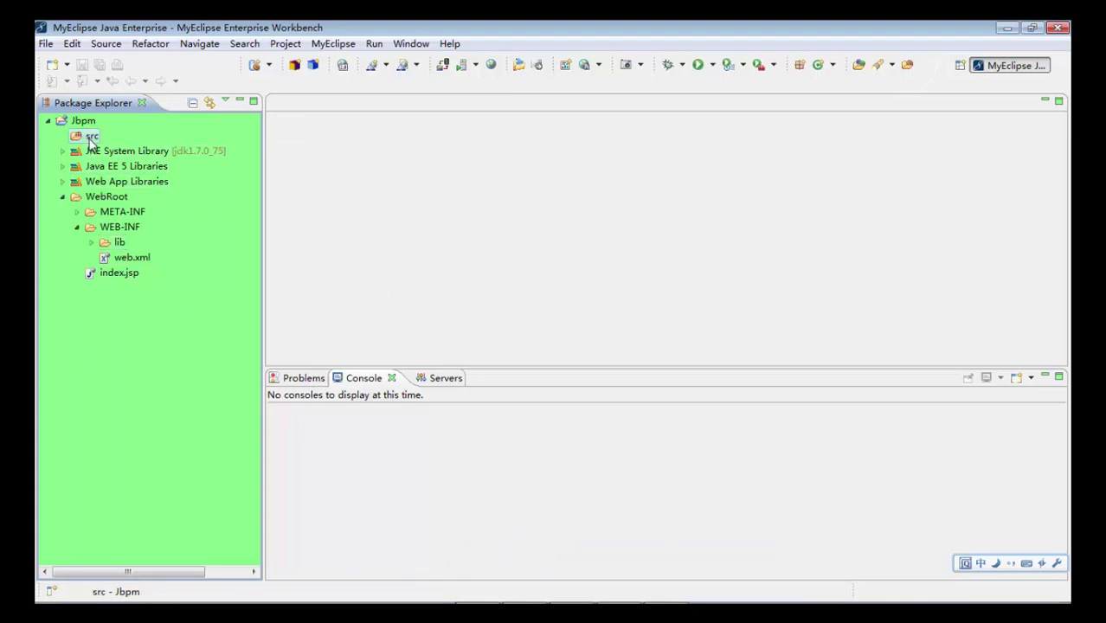
right_click(90, 140)
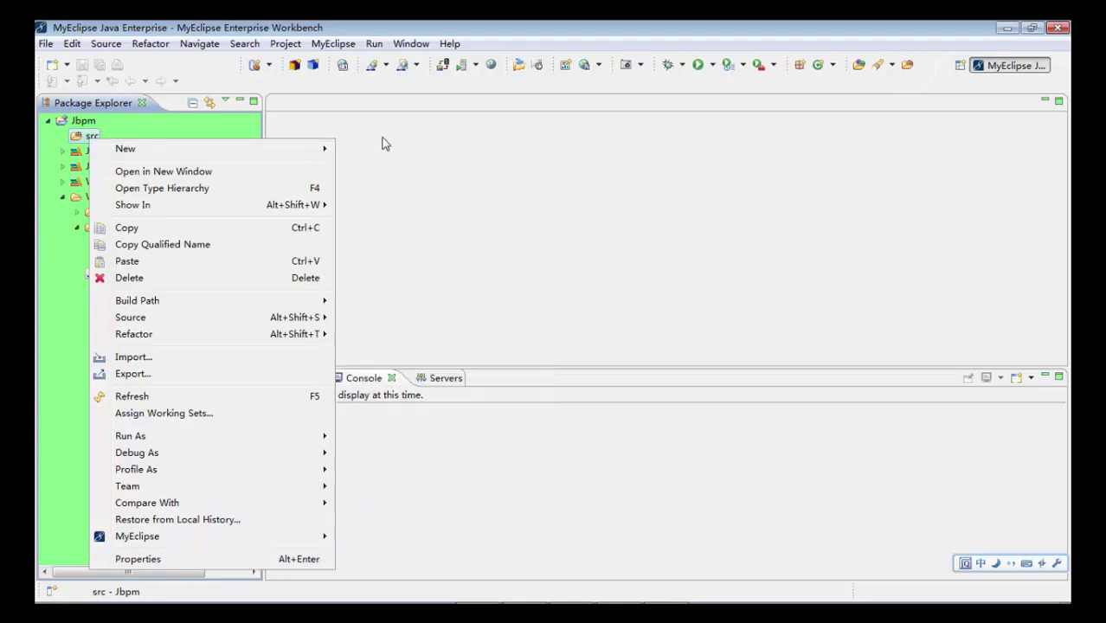
mouse_move(330, 150)
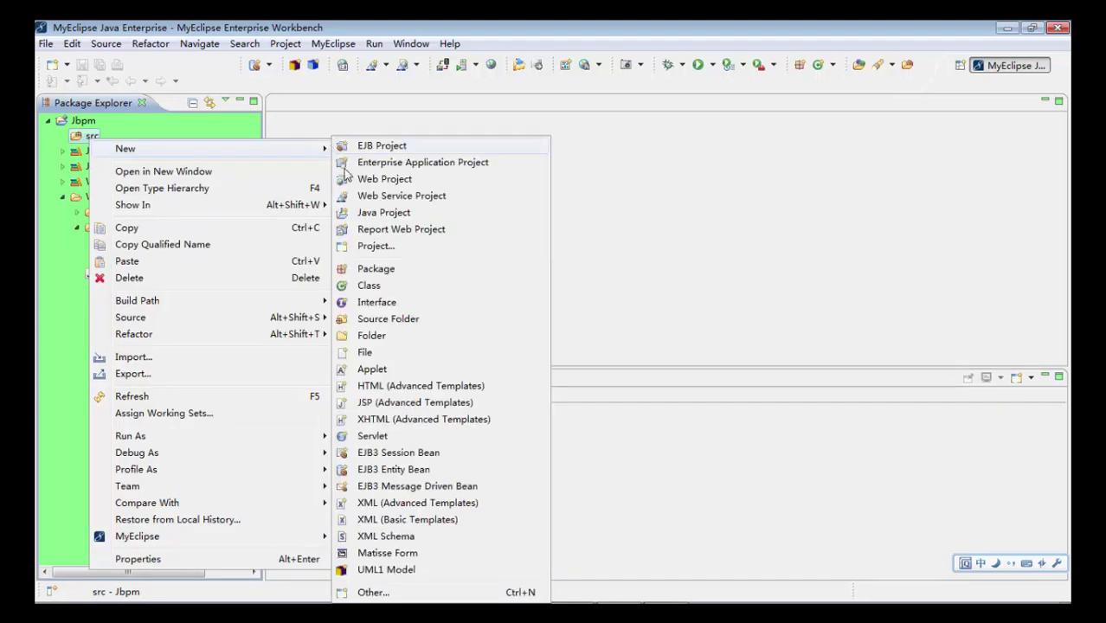
click(376, 272)
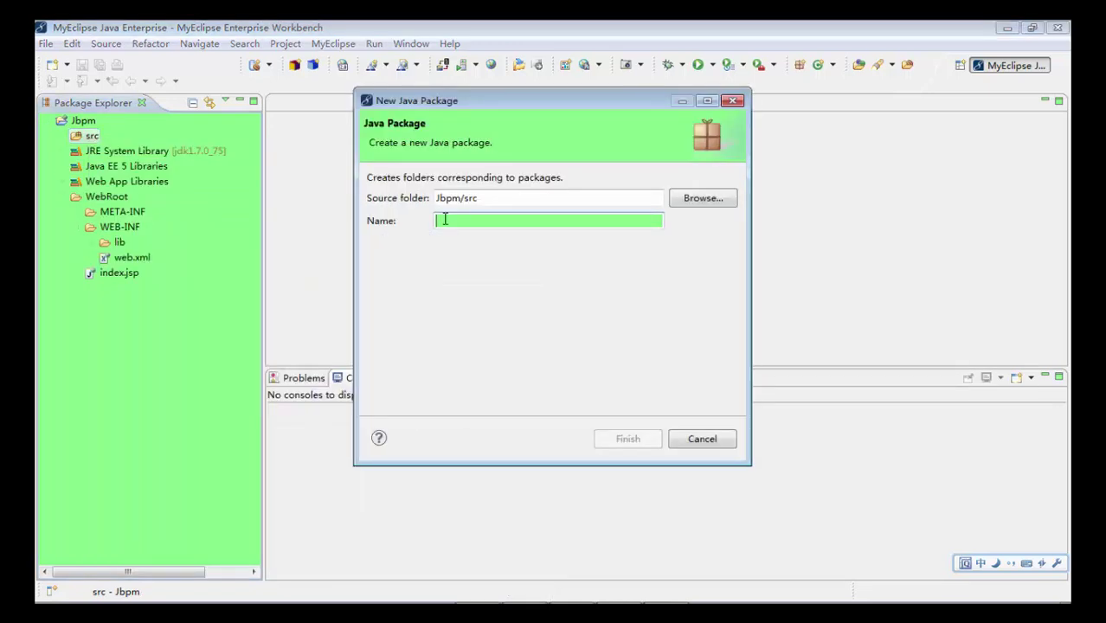
text(com.)
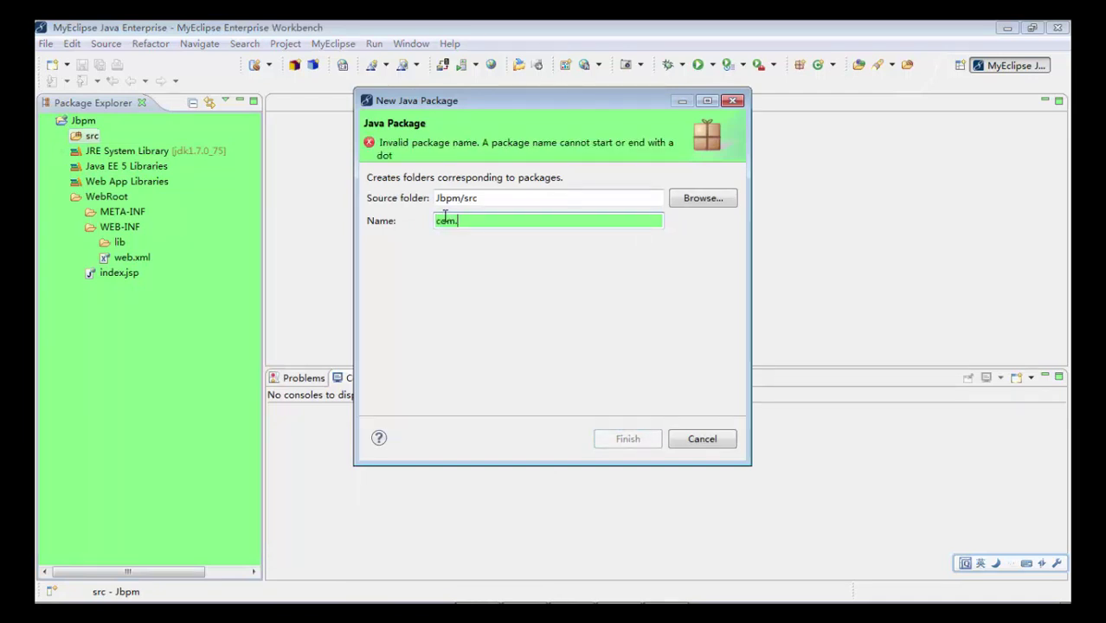
text(jbpm)
key(Return)
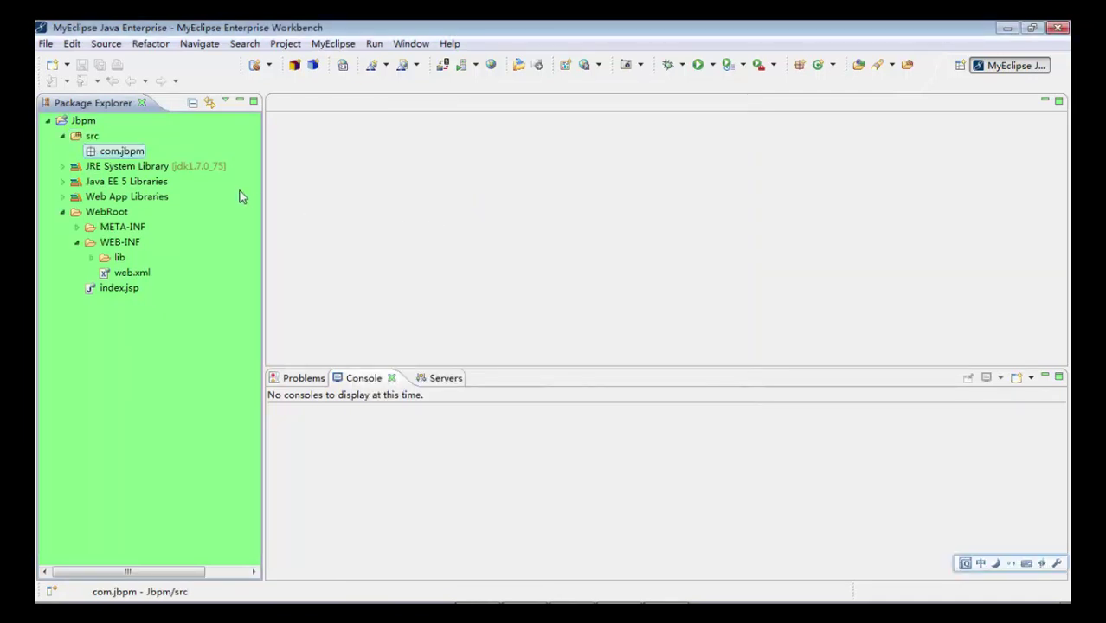
- Create a second Java package named conf in the src folder
right_click(100, 136)
right_click(86, 132)
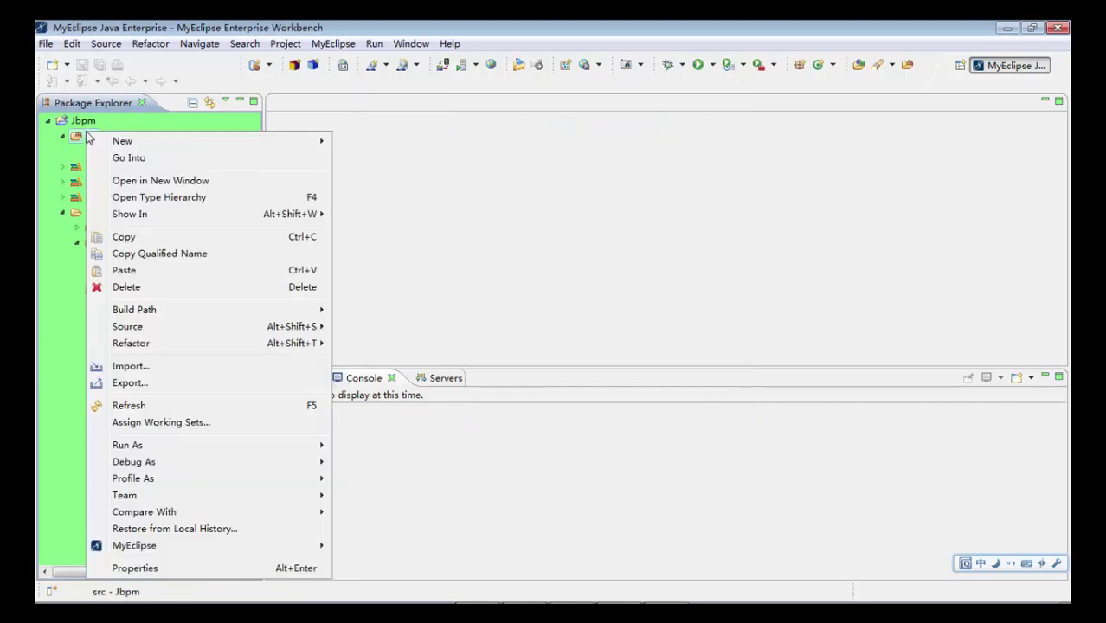
mouse_move(314, 140)
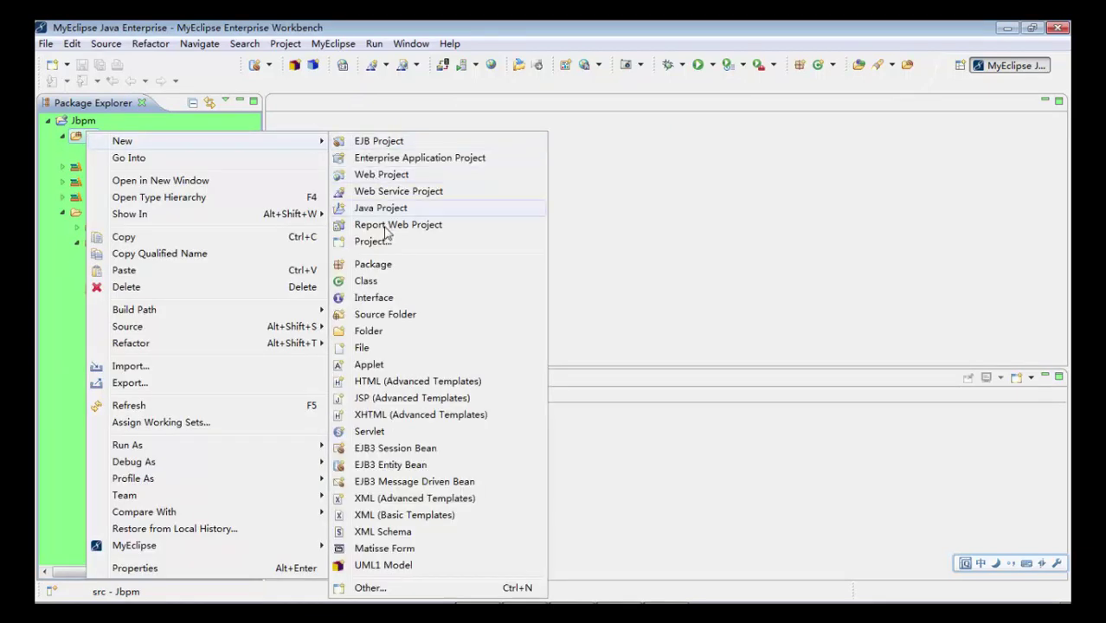
click(388, 269)
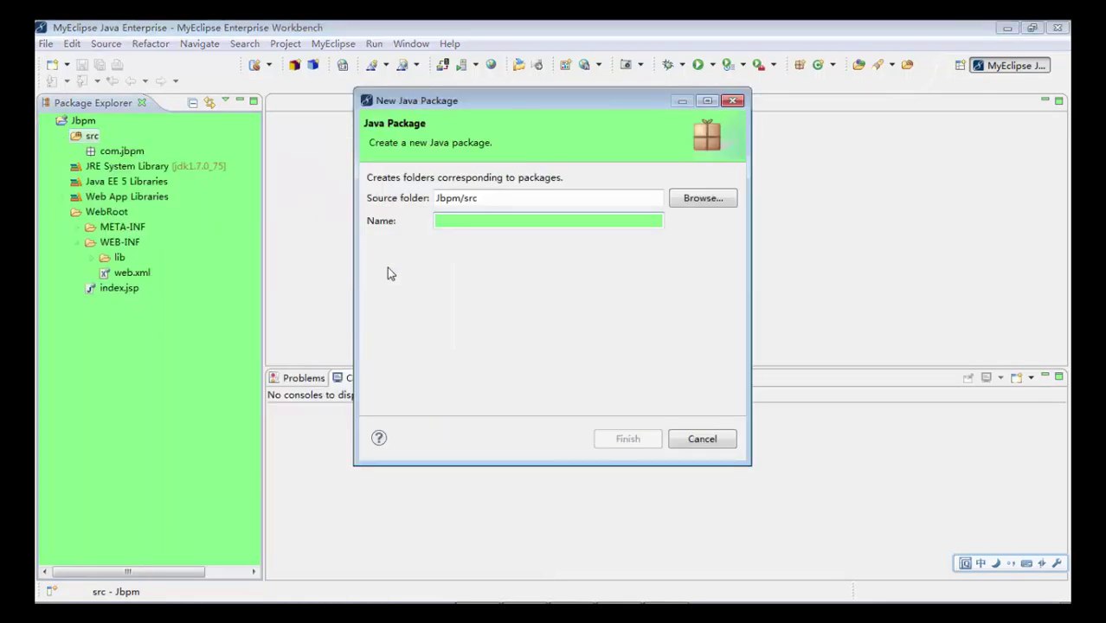
text(conf)
key(Return)
key(Return)
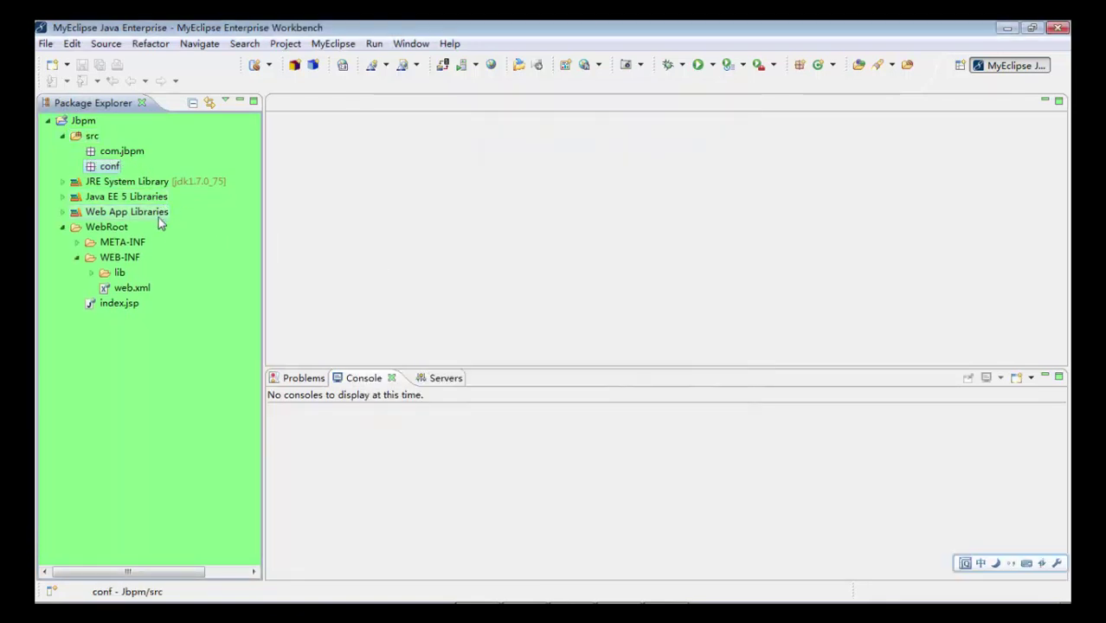
- Check the contents of the lib folder and the com.jbpm and conf packages under src
click(93, 274)
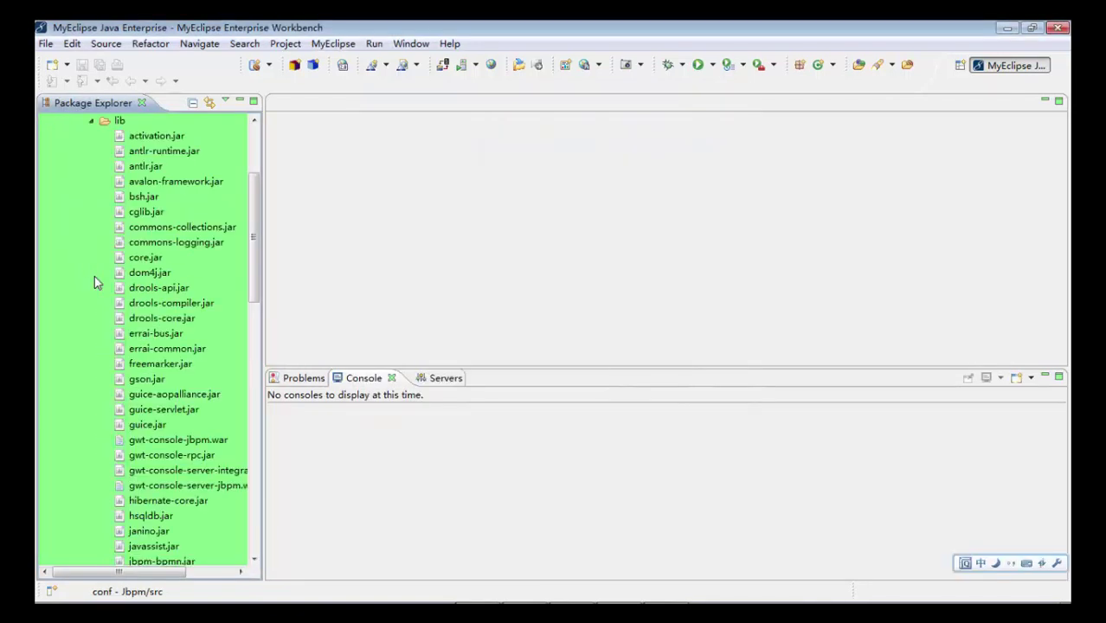
click(92, 121)
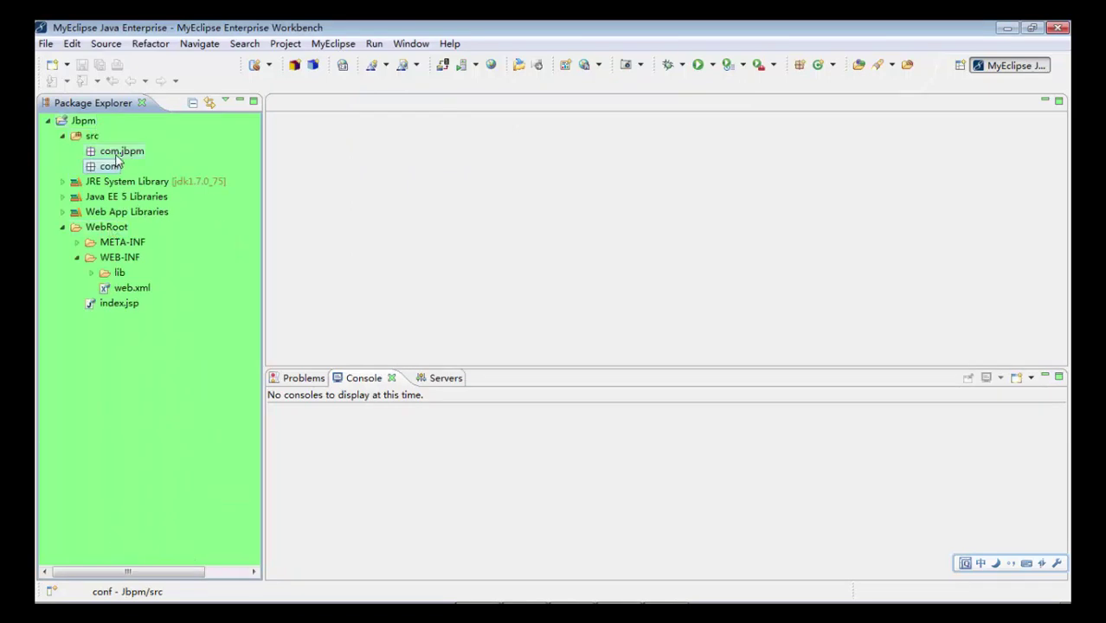
click(118, 154)
click(110, 168)
click(991, 495)
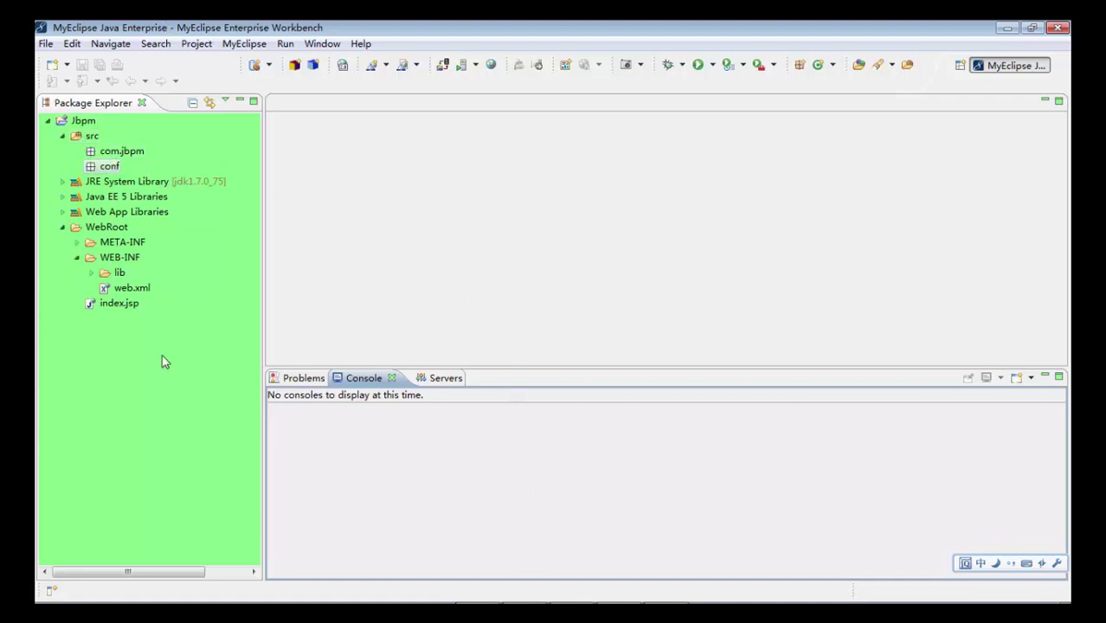
- Show the Servers view and examine the actions available for the Tomcat 7.x server without running any
click(434, 381)
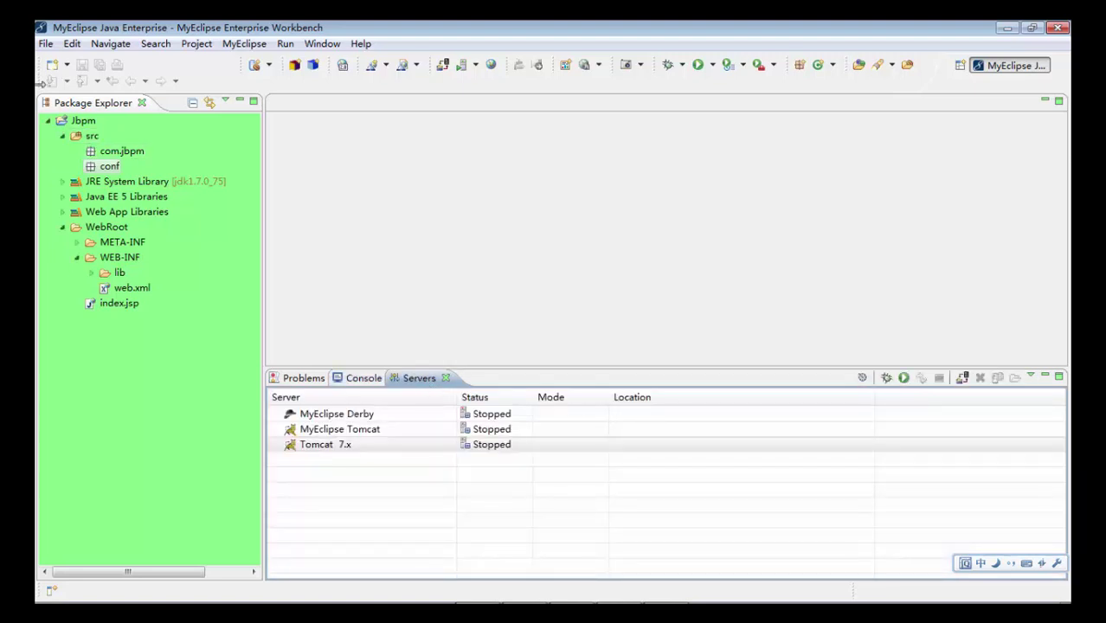
click(325, 447)
right_click(324, 447)
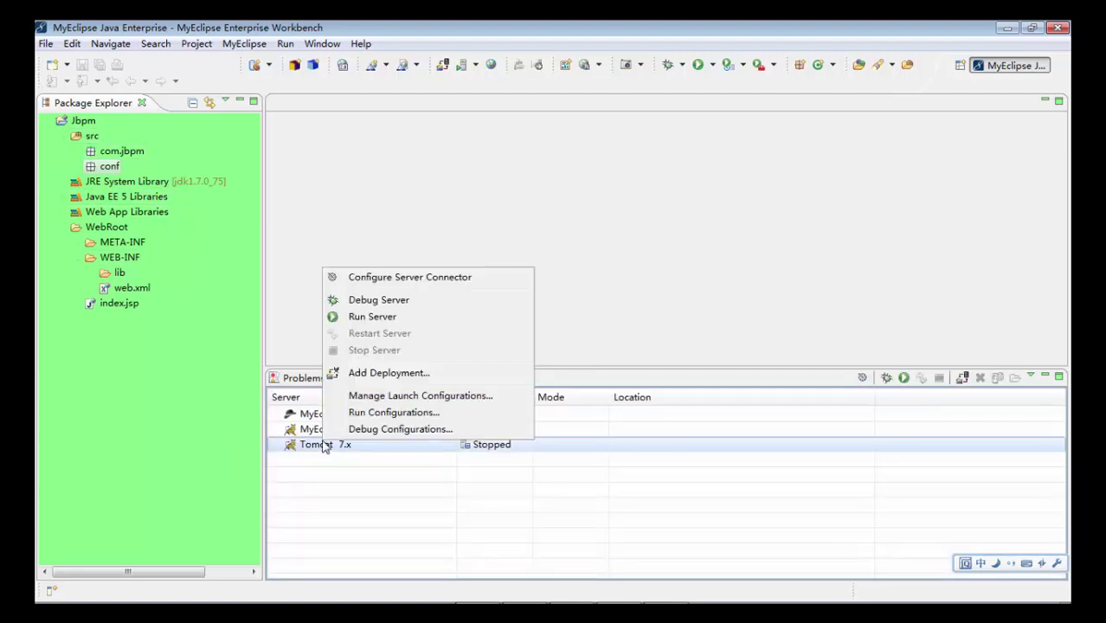
click(289, 197)
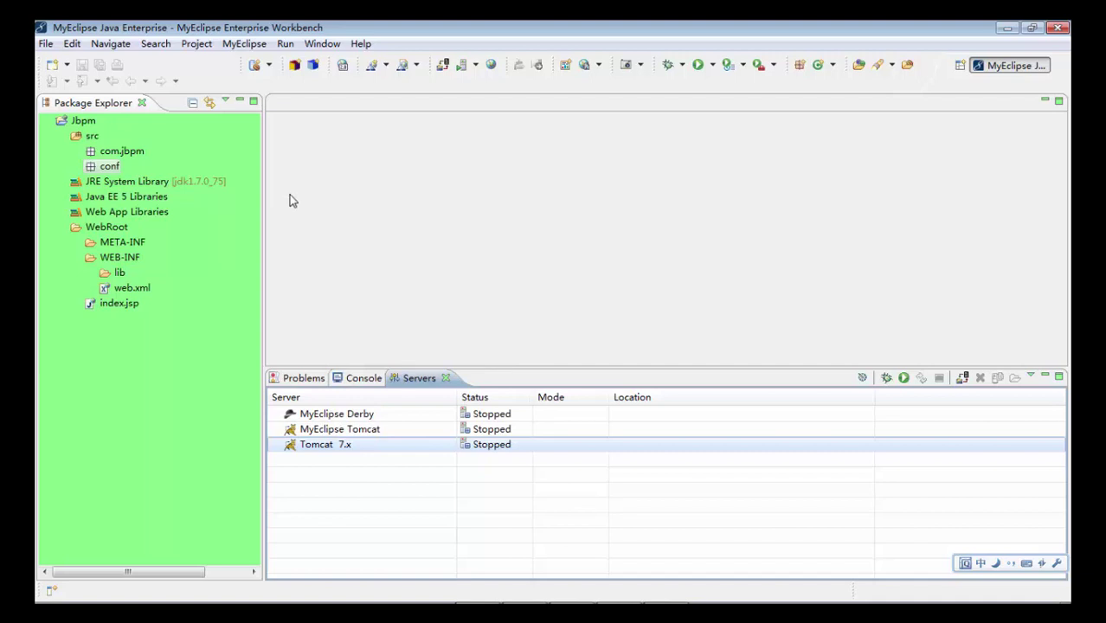